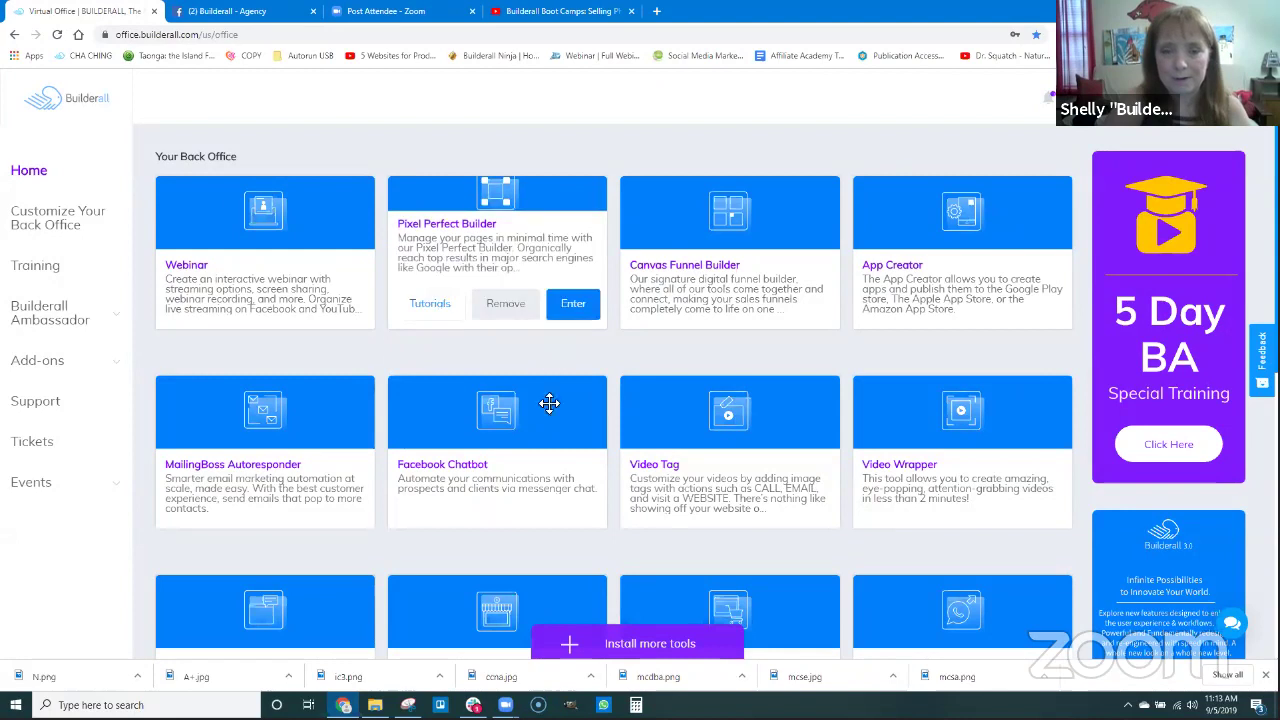
Enter Pixel Perfect Builder and edit the facialcreambumpsell site.
click(573, 340)
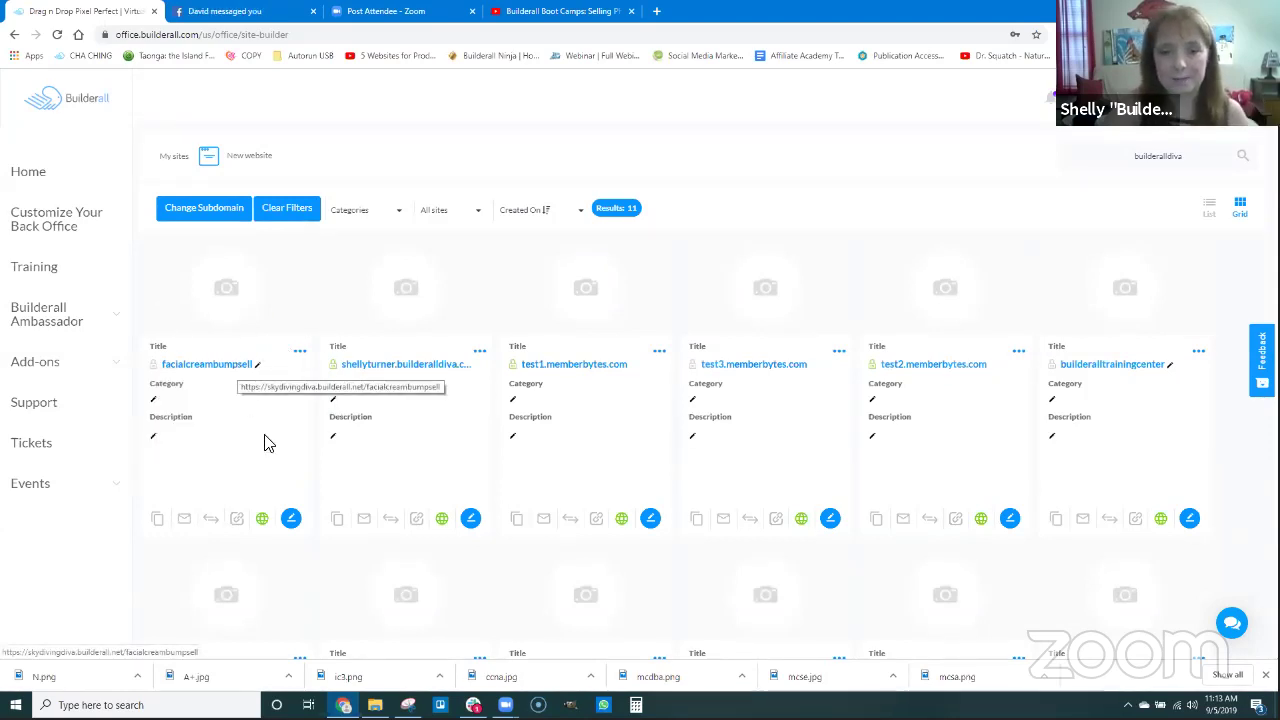
click(291, 519)
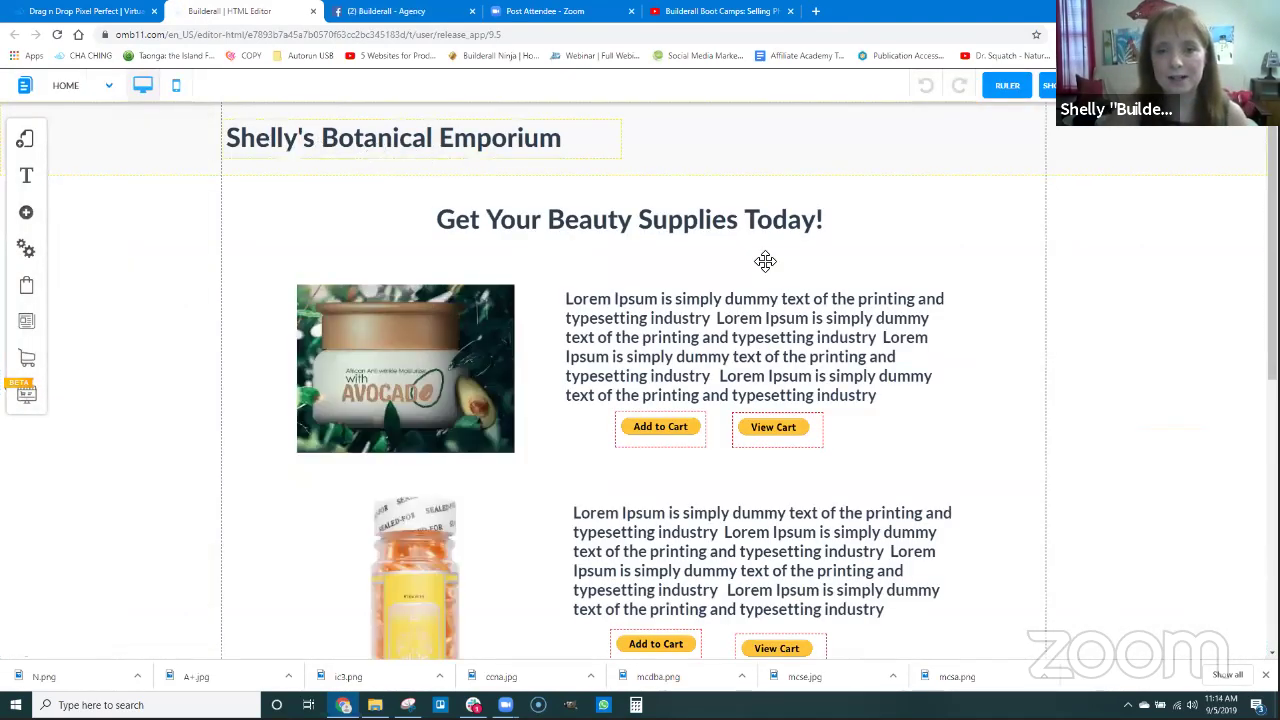
Delete the Add to Cart and View Cart buttons of the first two products.
click(735, 338)
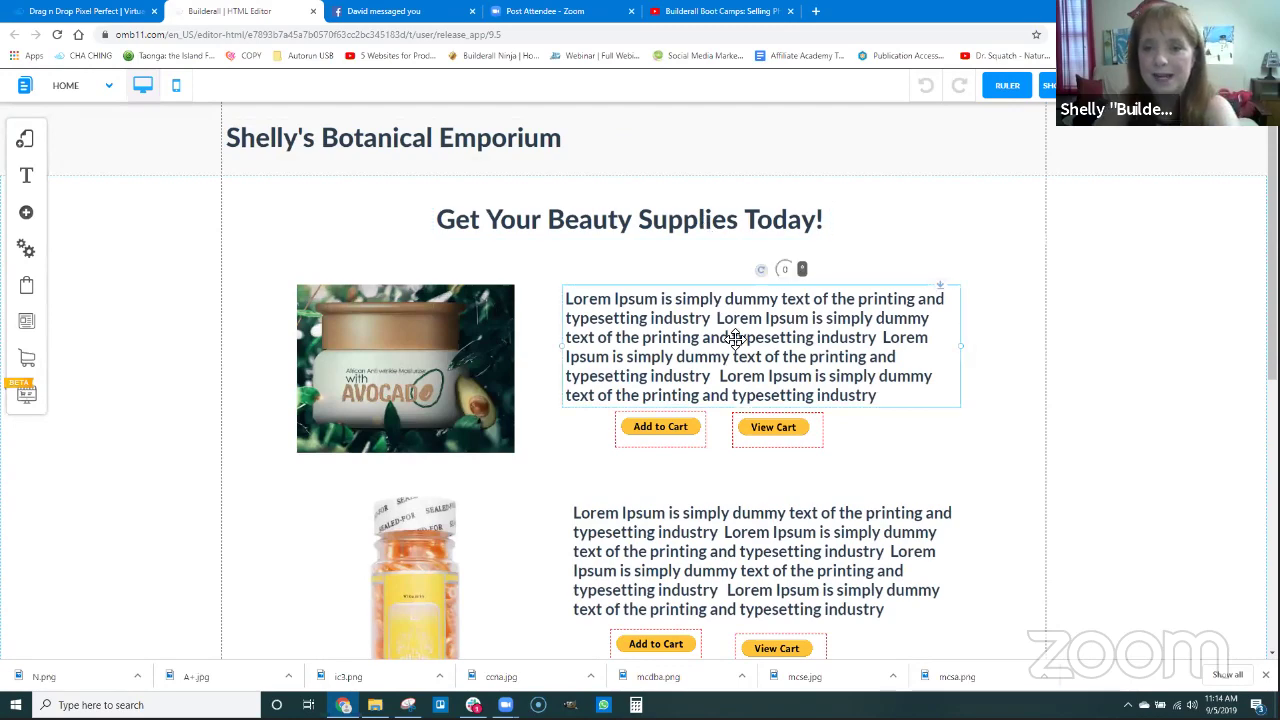
click(680, 436)
key(Delete)
click(803, 434)
key(Delete)
scroll(826, 503, down, 2)
click(682, 443)
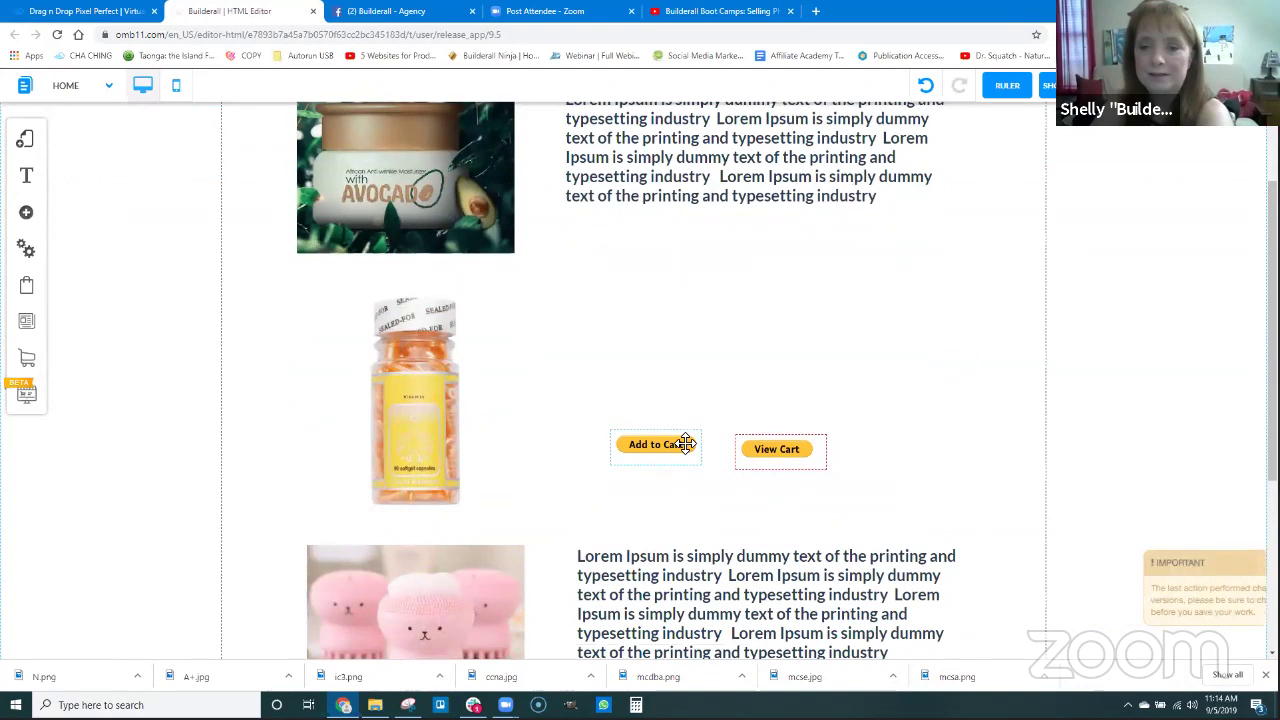
key(Delete)
click(789, 454)
key(Delete)
Delete the bottle product image and the pink product's text, cart buttons and image.
click(431, 400)
key(Delete)
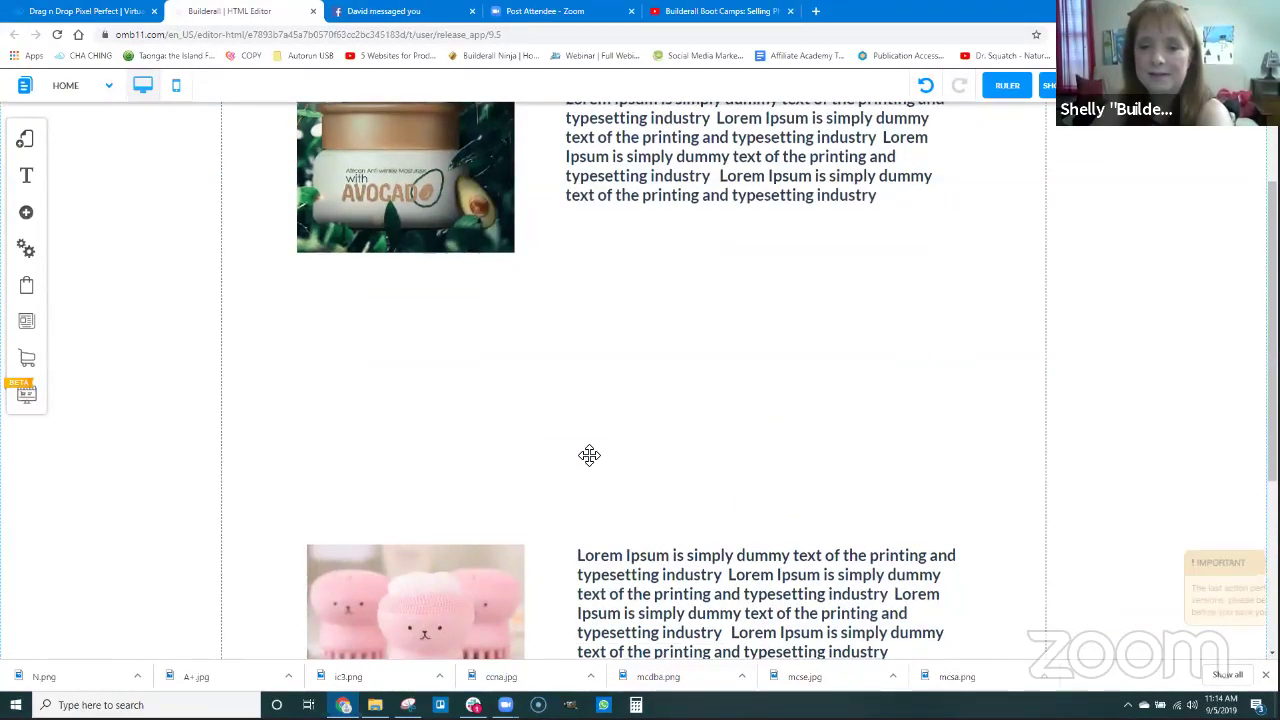
scroll(589, 454, down, 3)
click(686, 329)
key(Delete)
click(706, 437)
key(Delete)
click(769, 430)
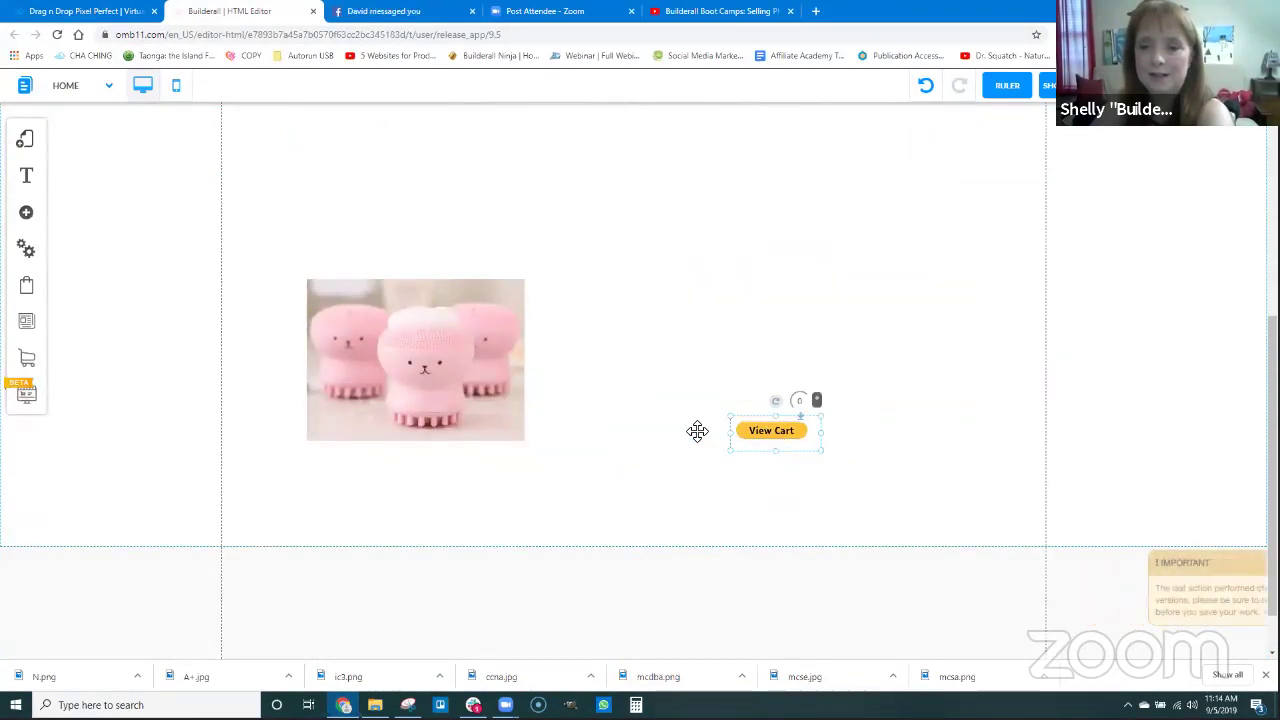
key(Delete)
click(515, 383)
key(Delete)
Save the Home page changes with Ctrl+S.
scroll(674, 397, up, 5)
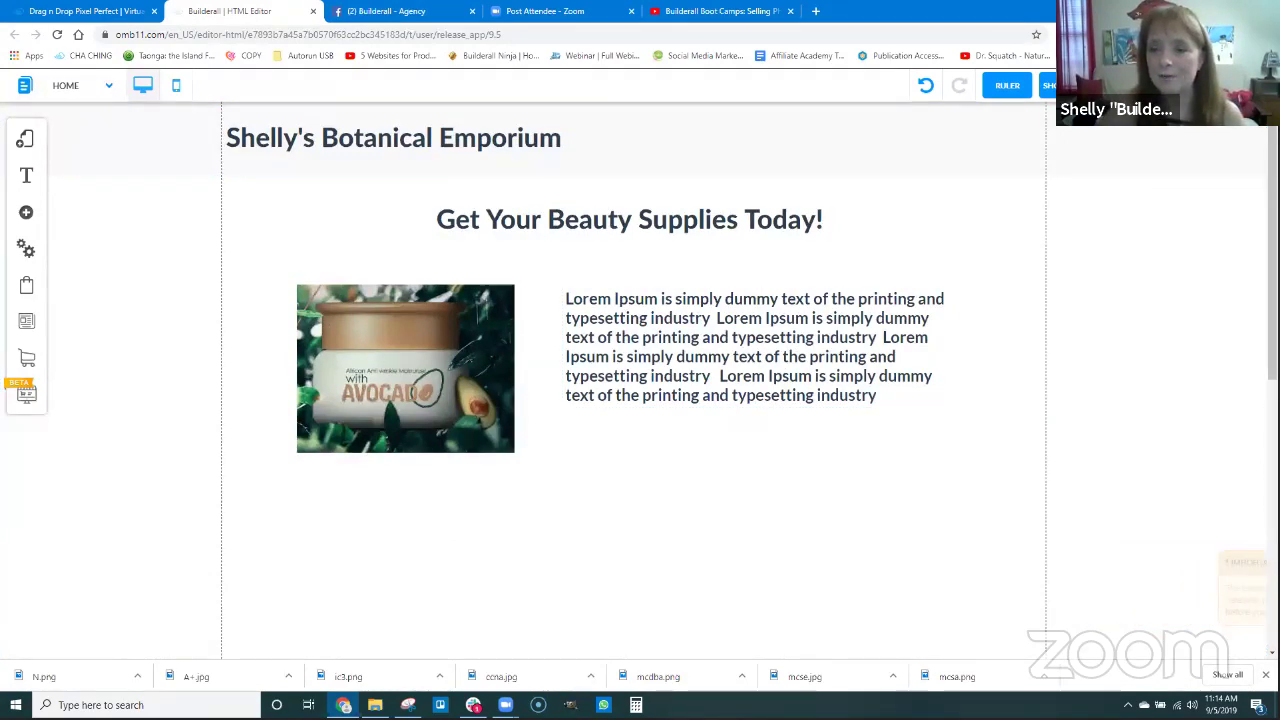
key(ctrl+s)
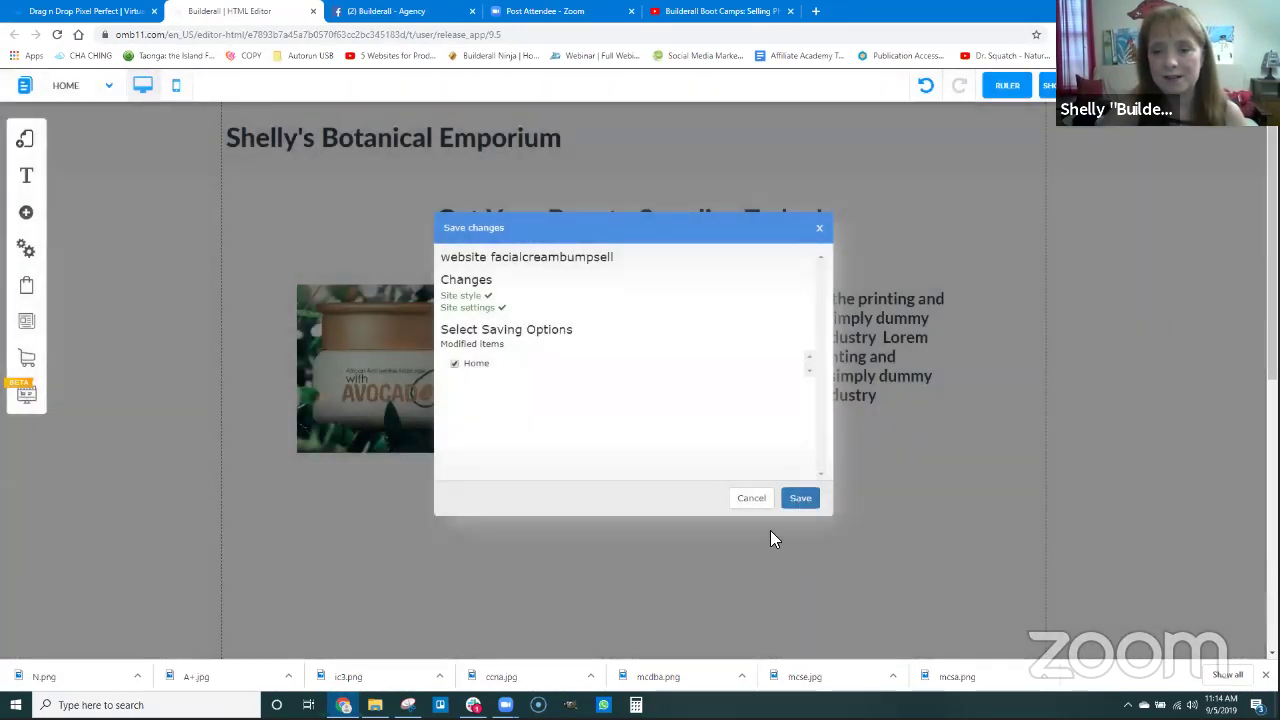
click(800, 497)
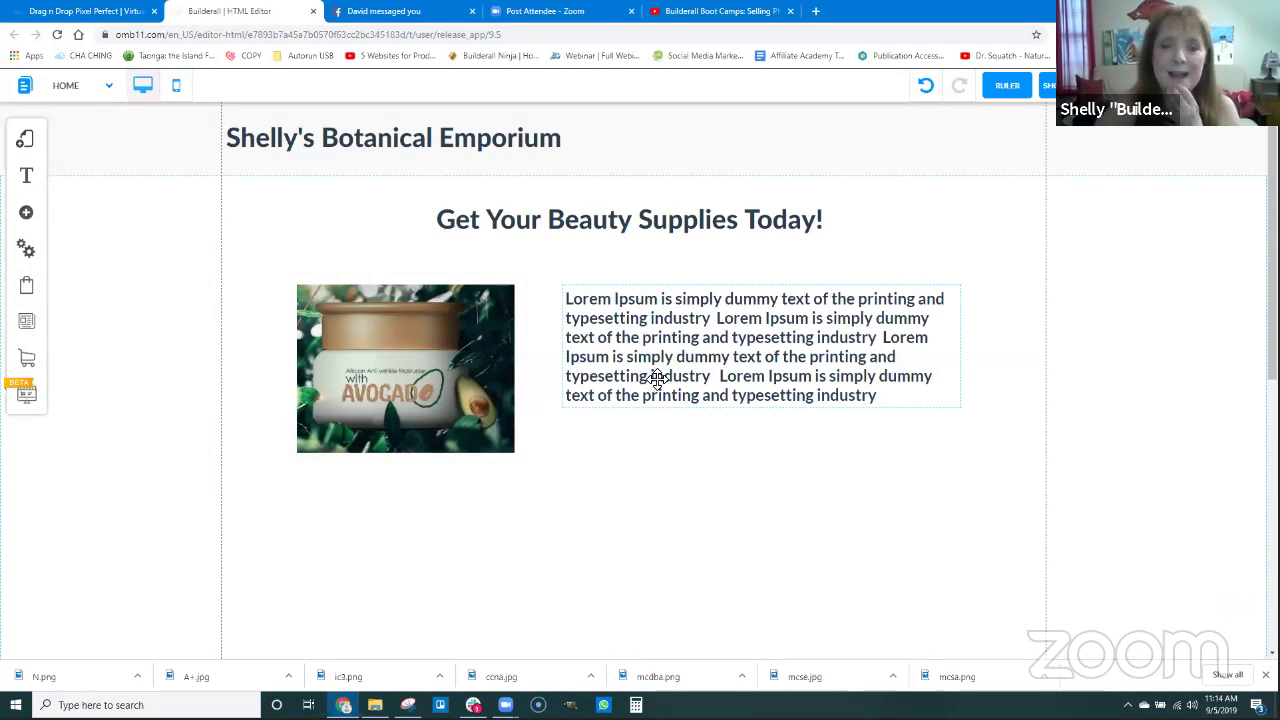
Add a blue button element and place it below the avocado product text.
click(27, 215)
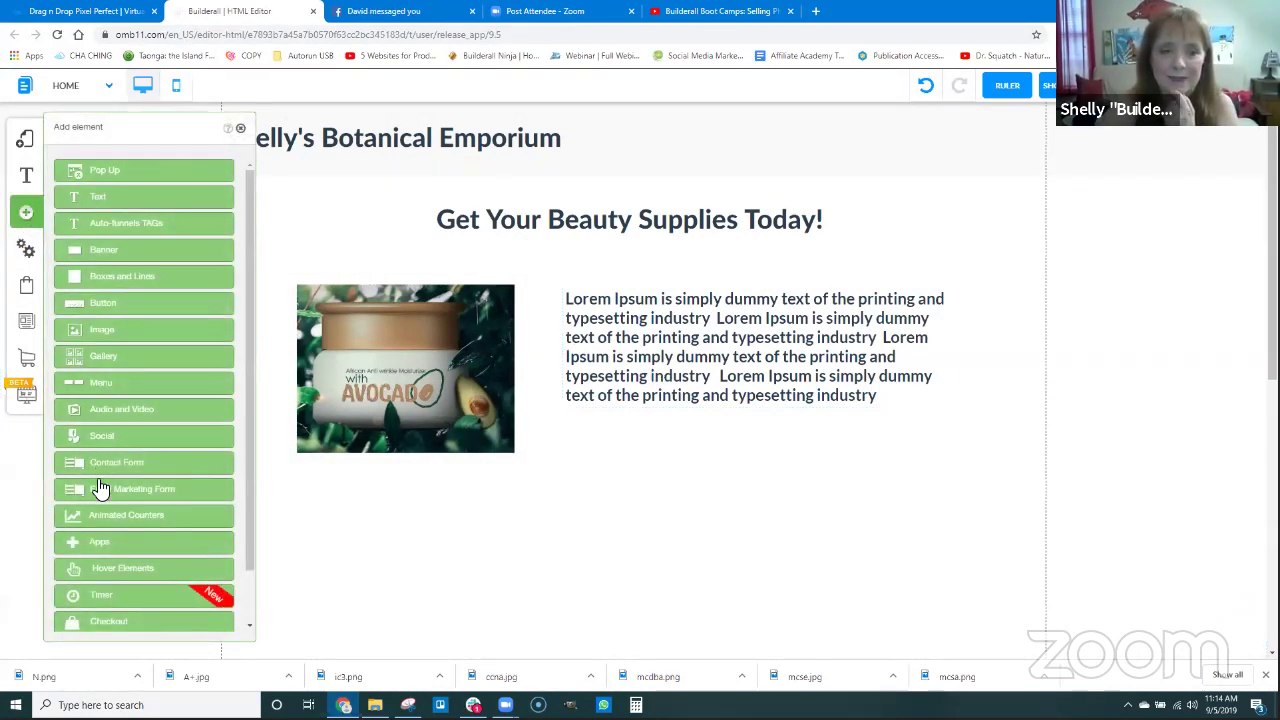
click(104, 305)
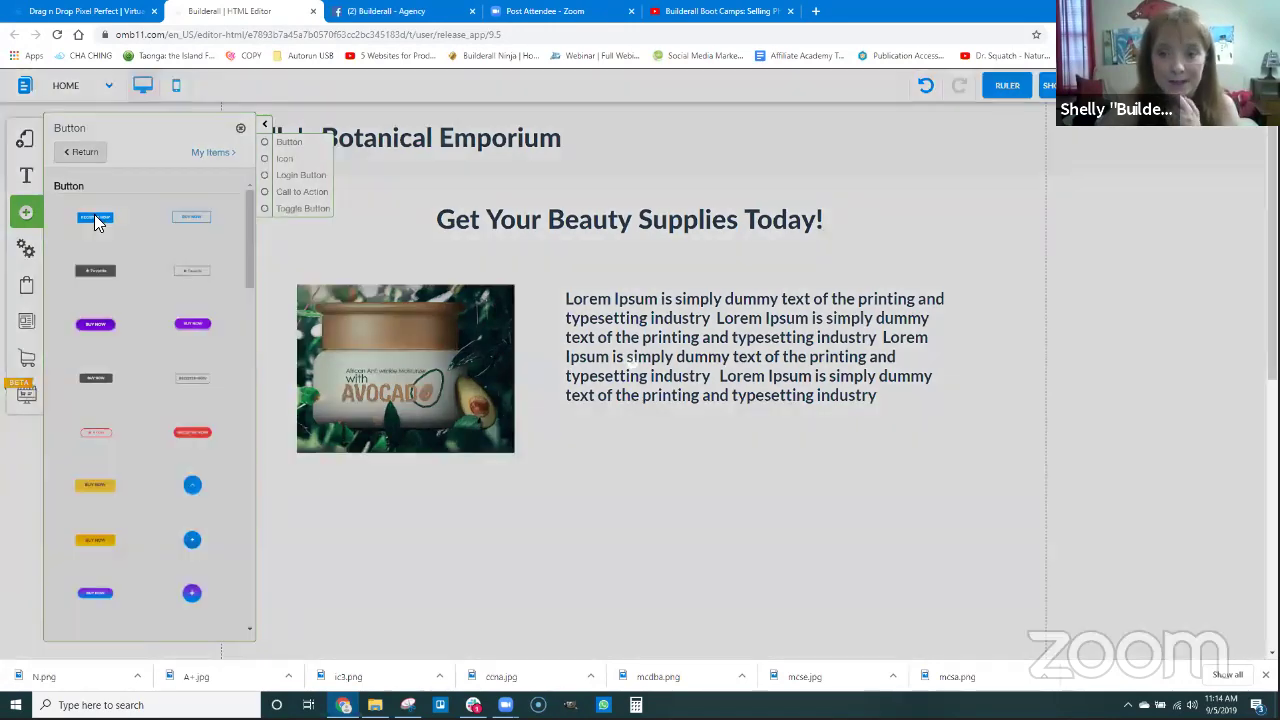
drag(97, 222, 634, 330)
drag(731, 440, 792, 456)
Change the button's label from REGISTER NOW to BUY NOW!
right_click(740, 457)
click(578, 230)
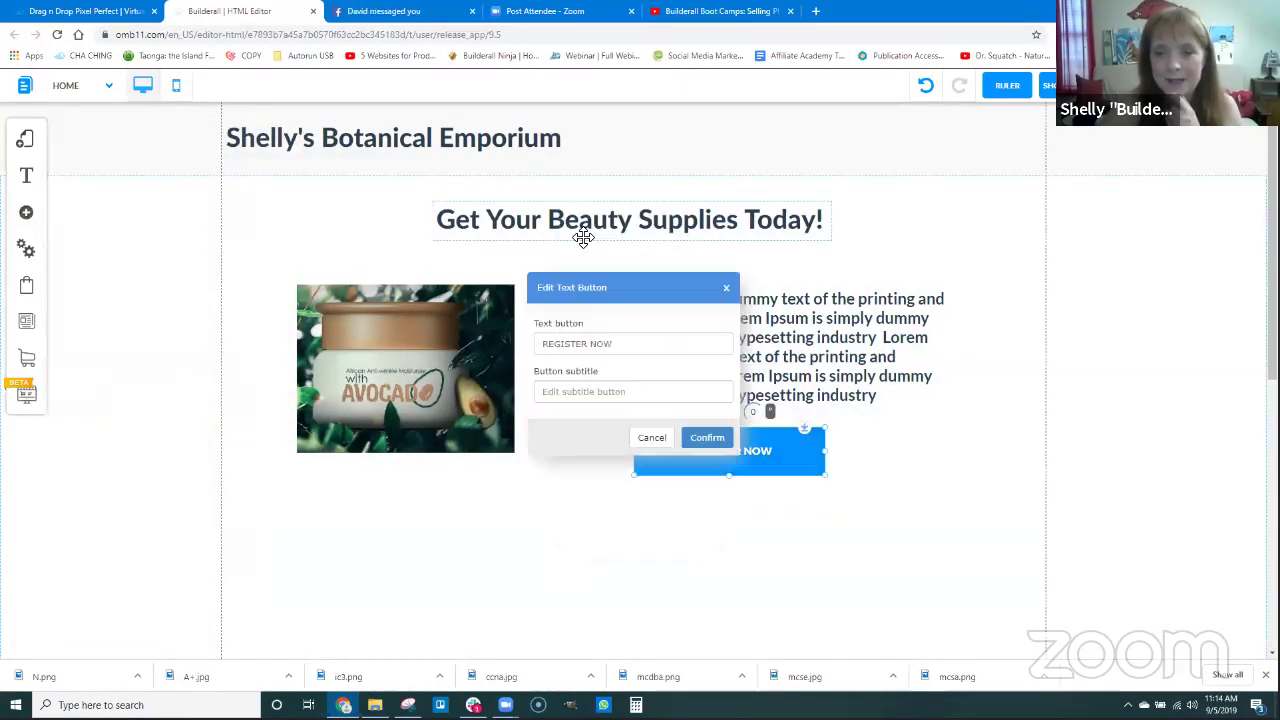
drag(629, 343, 506, 349)
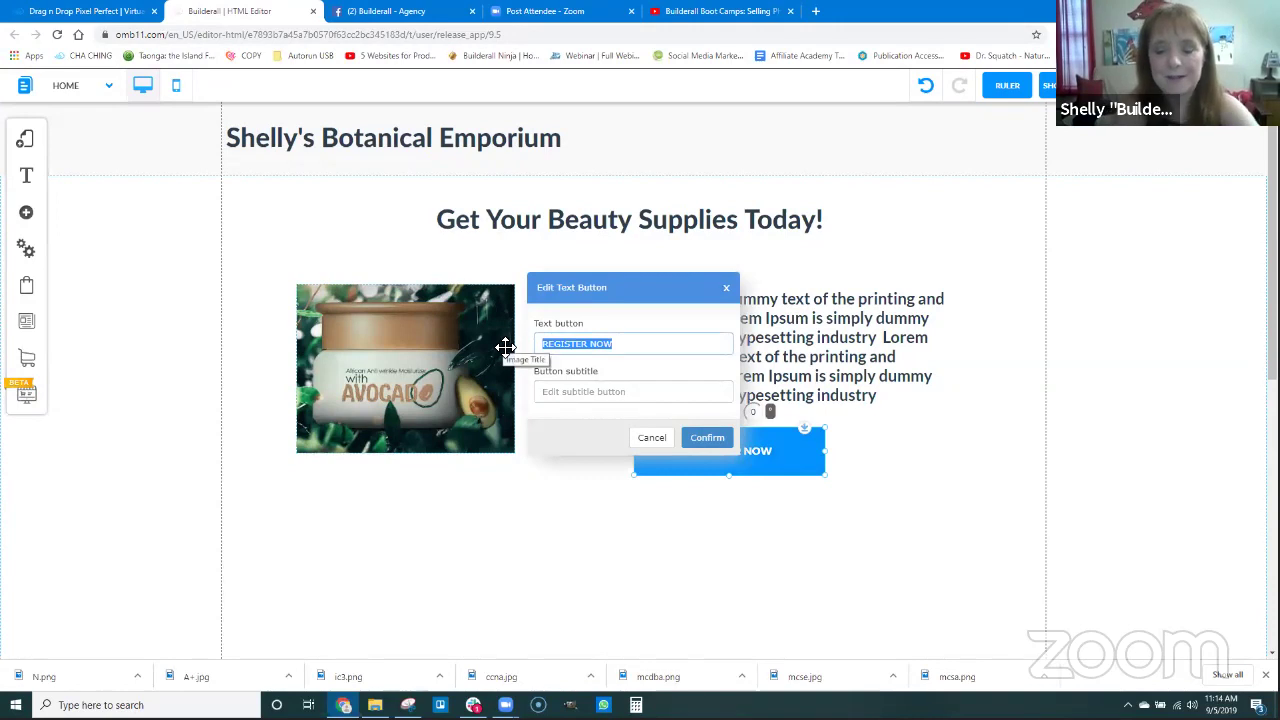
text(BUY NOW!)
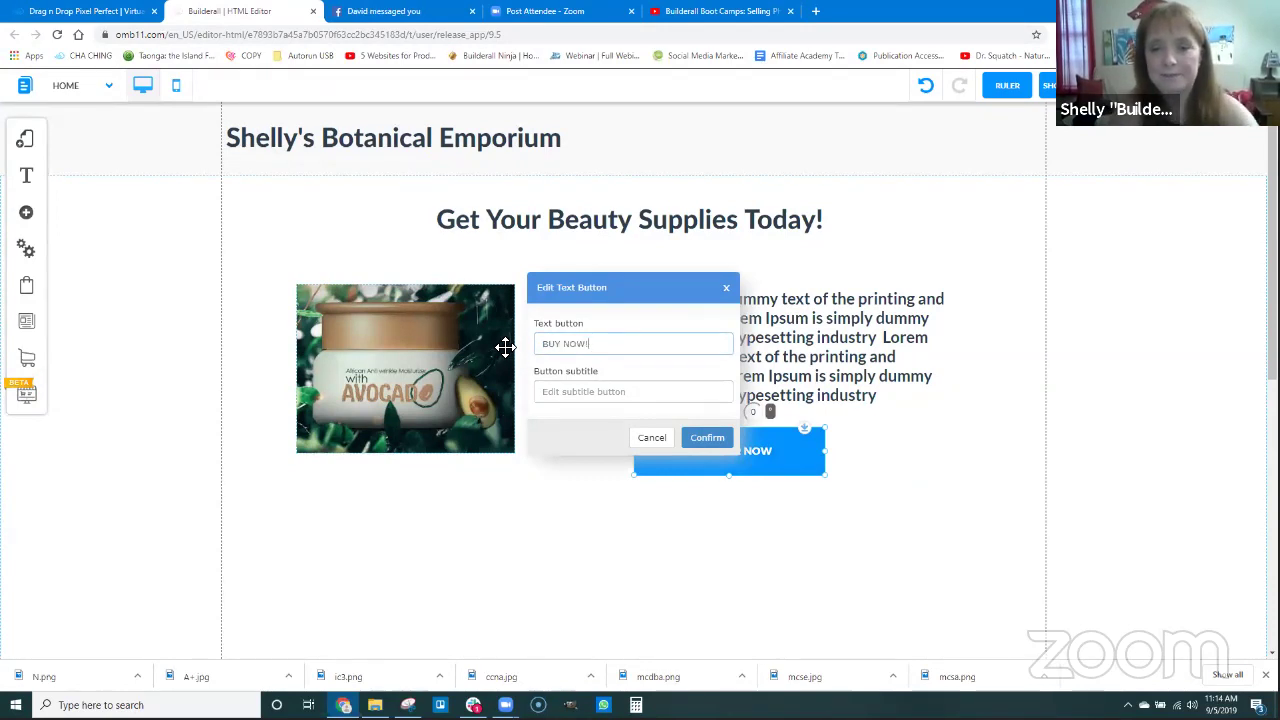
click(707, 437)
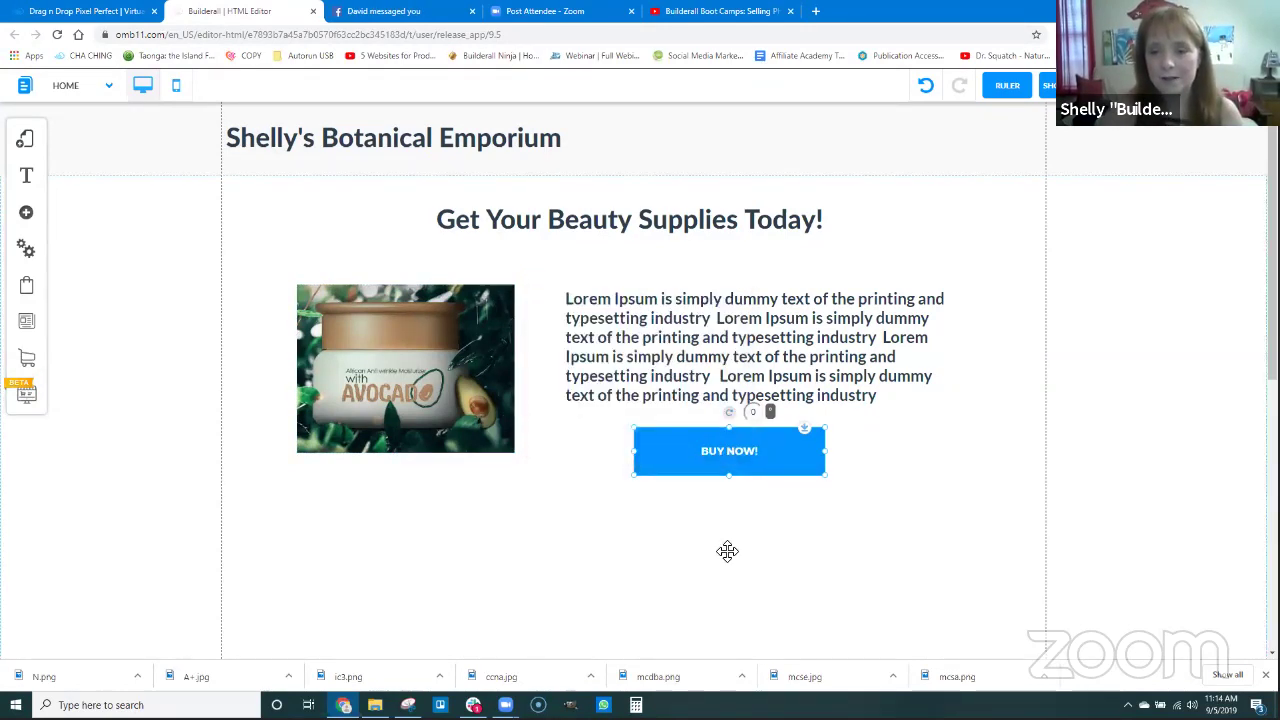
click(716, 469)
Set all four round border radii of the BUY NOW! button to 50, then nudge it slightly lower.
click(596, 251)
scroll(170, 488, down, 1)
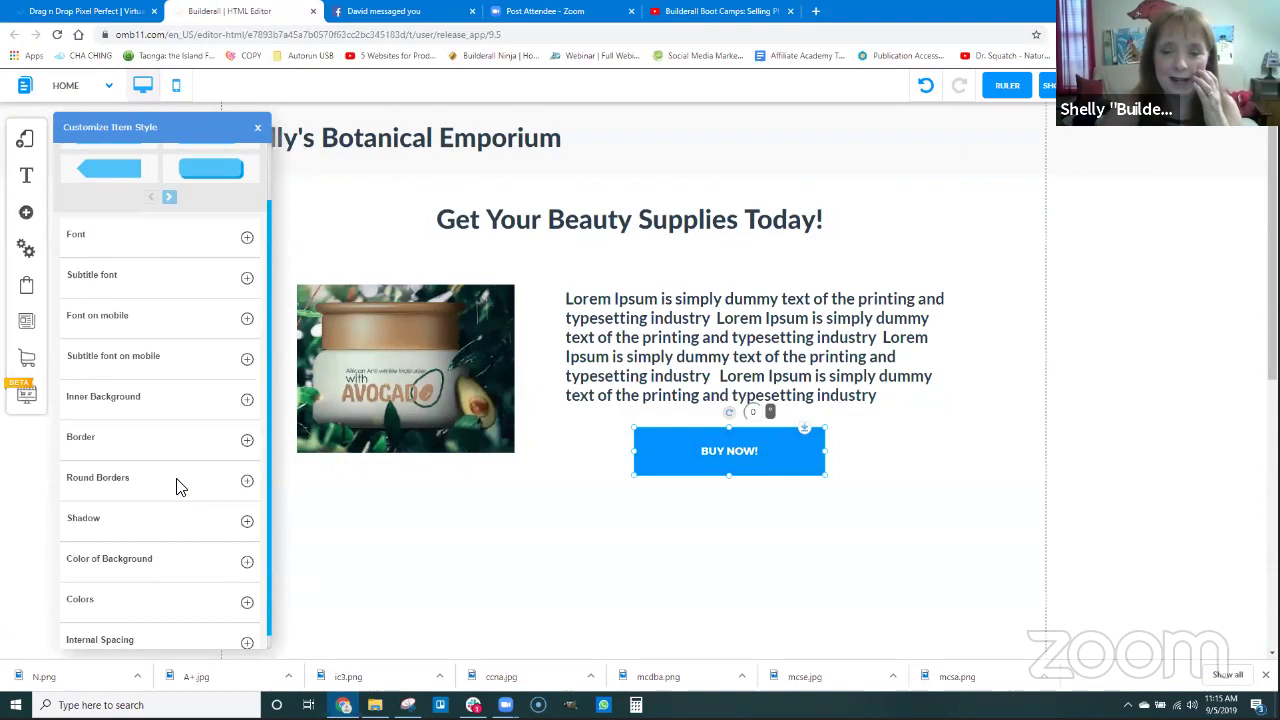
click(104, 478)
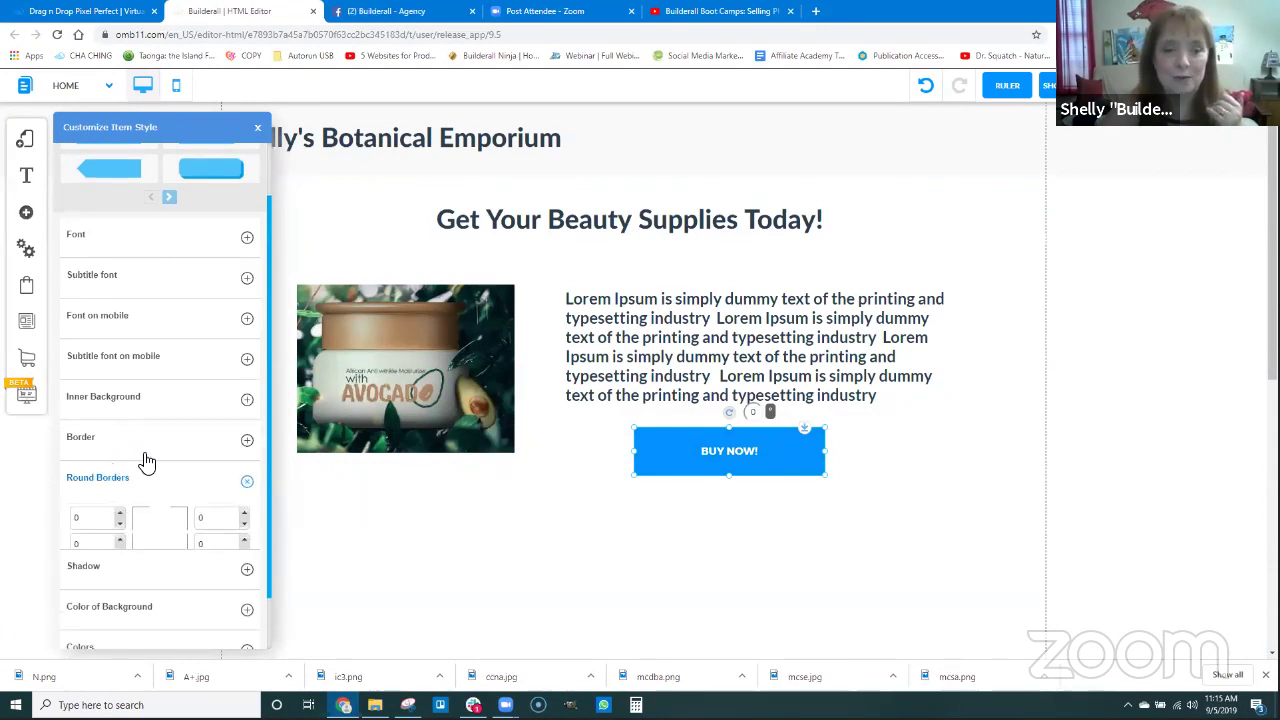
double_click(102, 521)
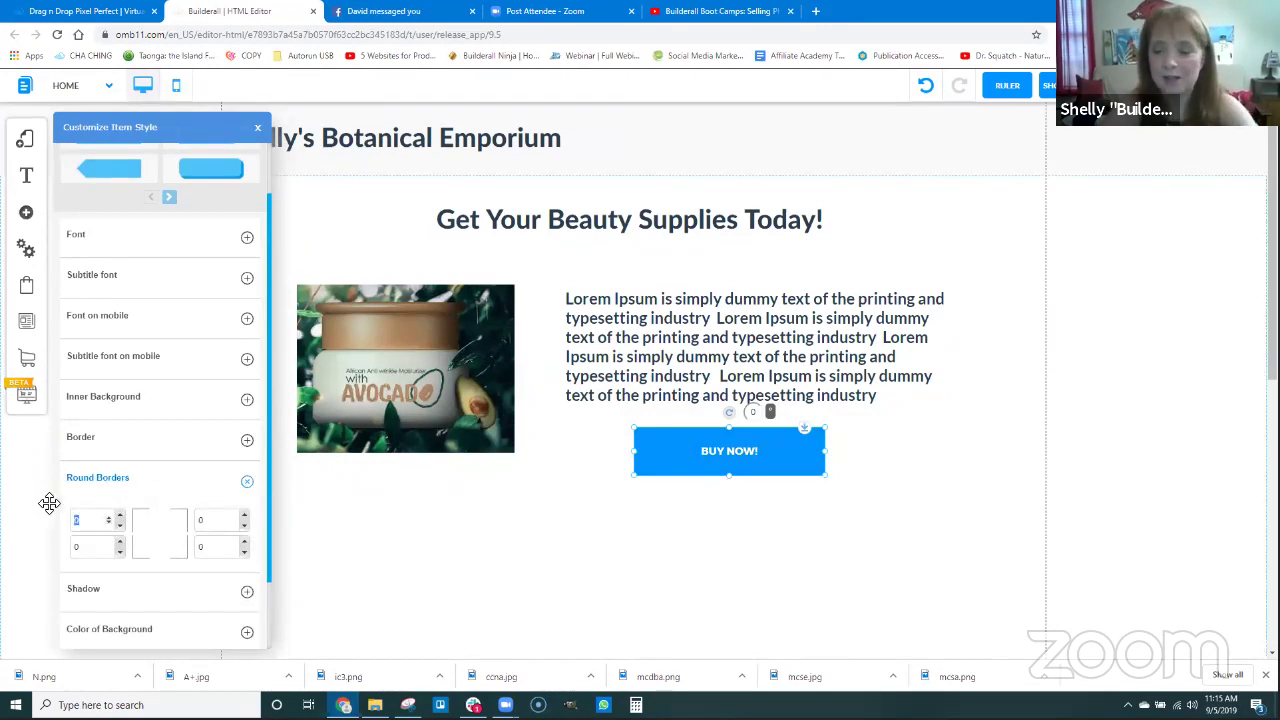
key(Tab)
text(5)
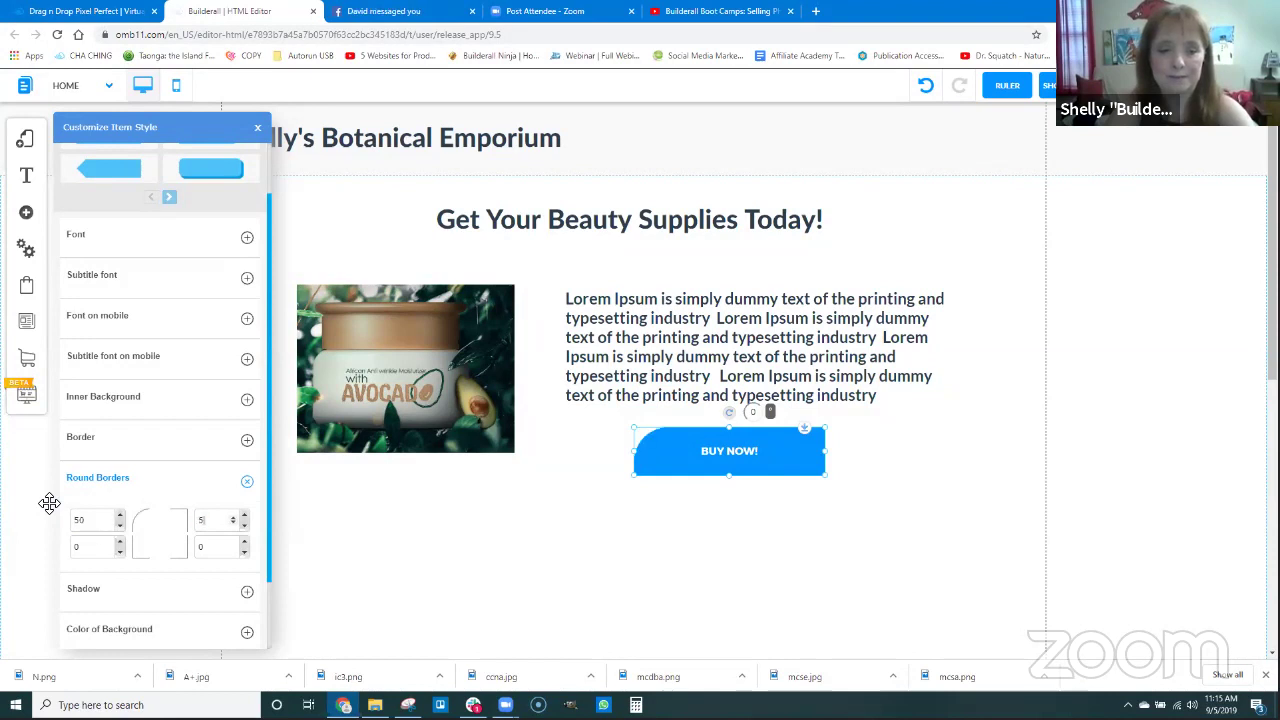
text(50)
key(Tab)
text(50)
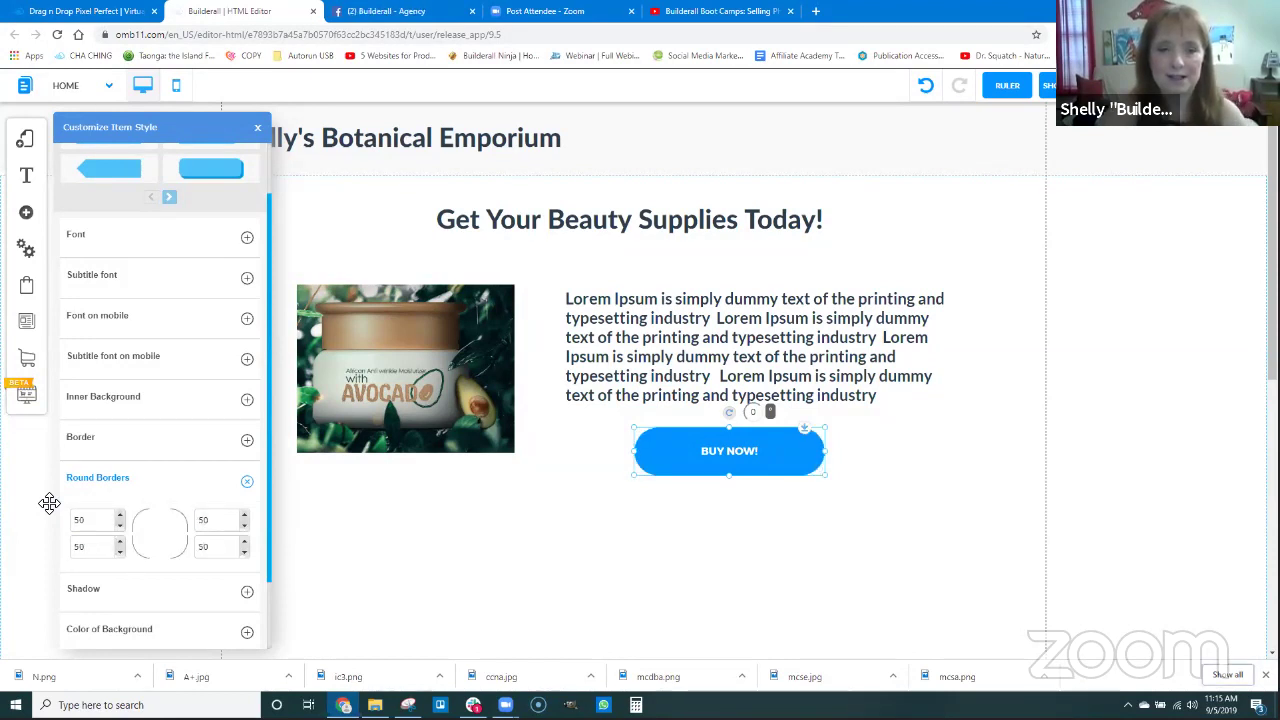
click(381, 533)
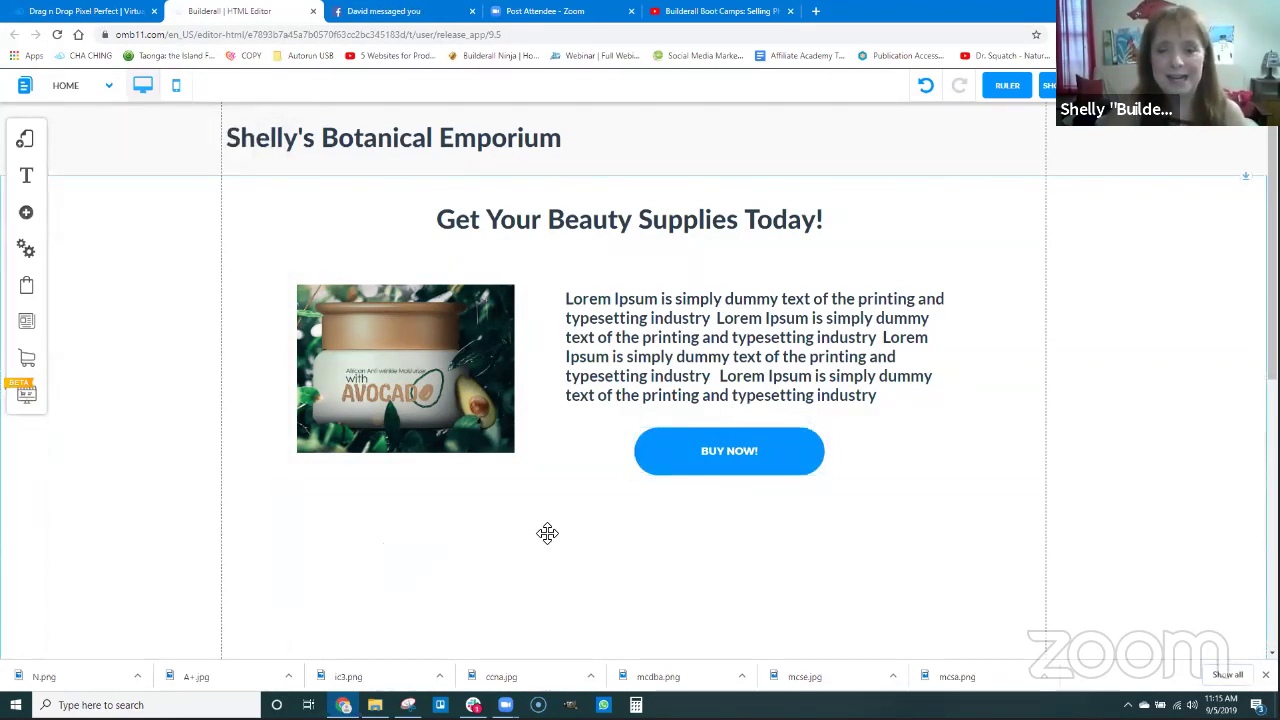
click(710, 472)
drag(712, 470, 714, 473)
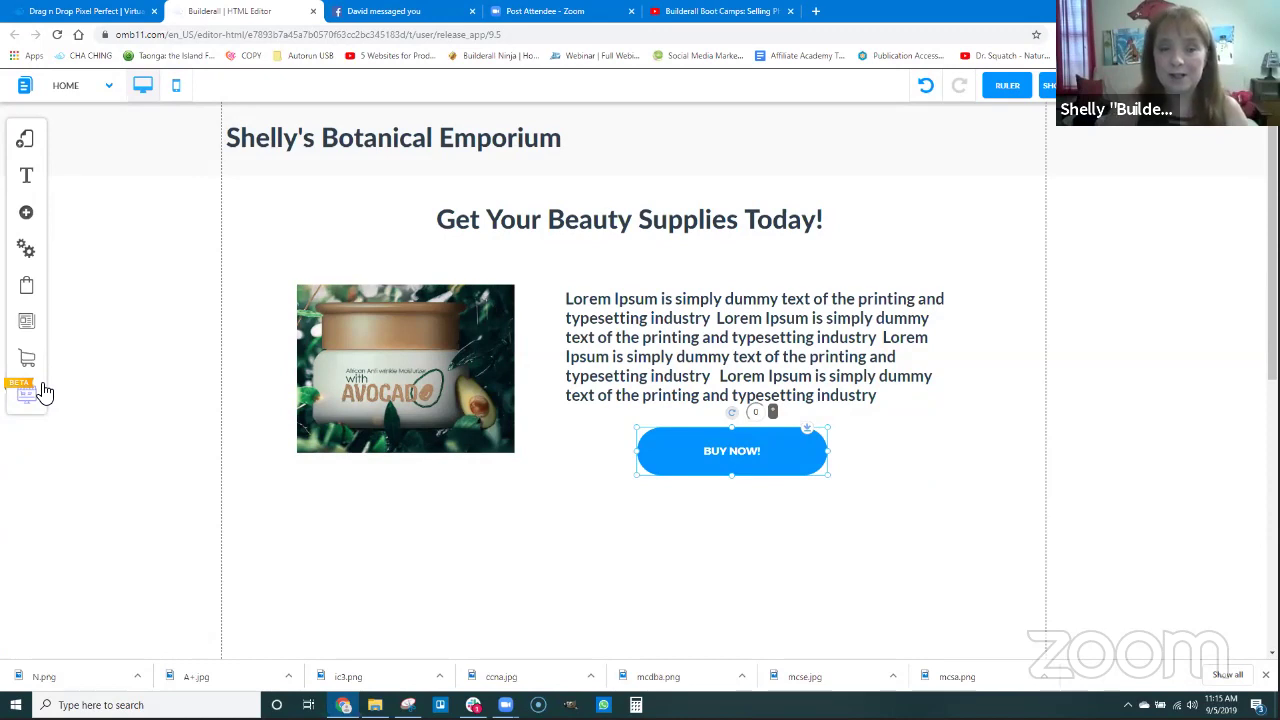
Open Super Checkout in a new tab from the BETA Super Checkout toolbar icon.
mouse_move(44, 392)
mouse_down()
mouse_move(60, 379)
mouse_move(49, 394)
mouse_up()
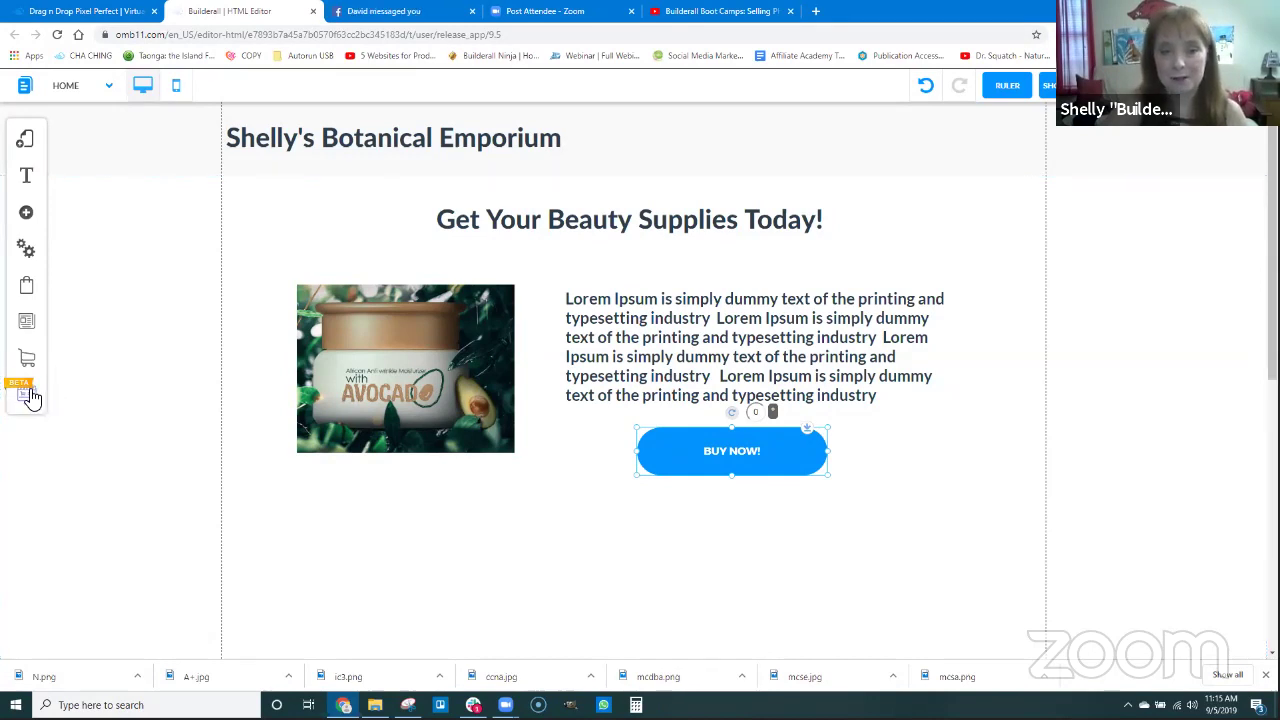
click(30, 397)
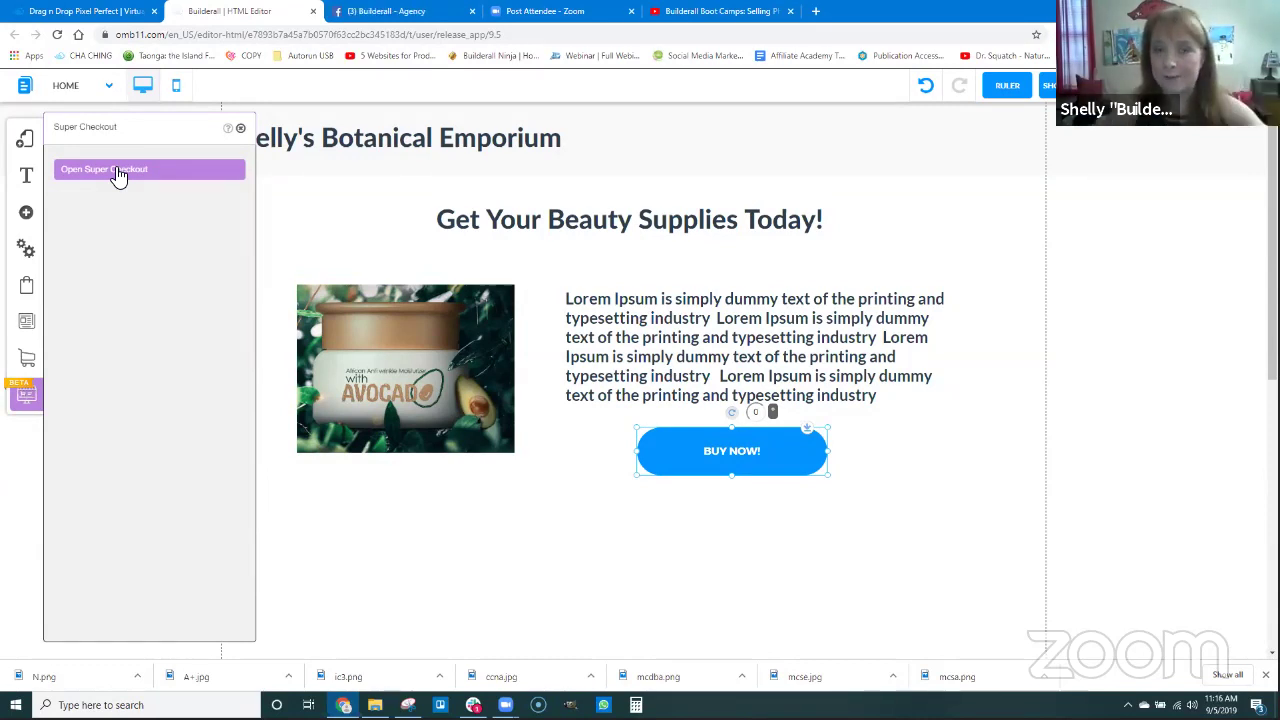
click(118, 172)
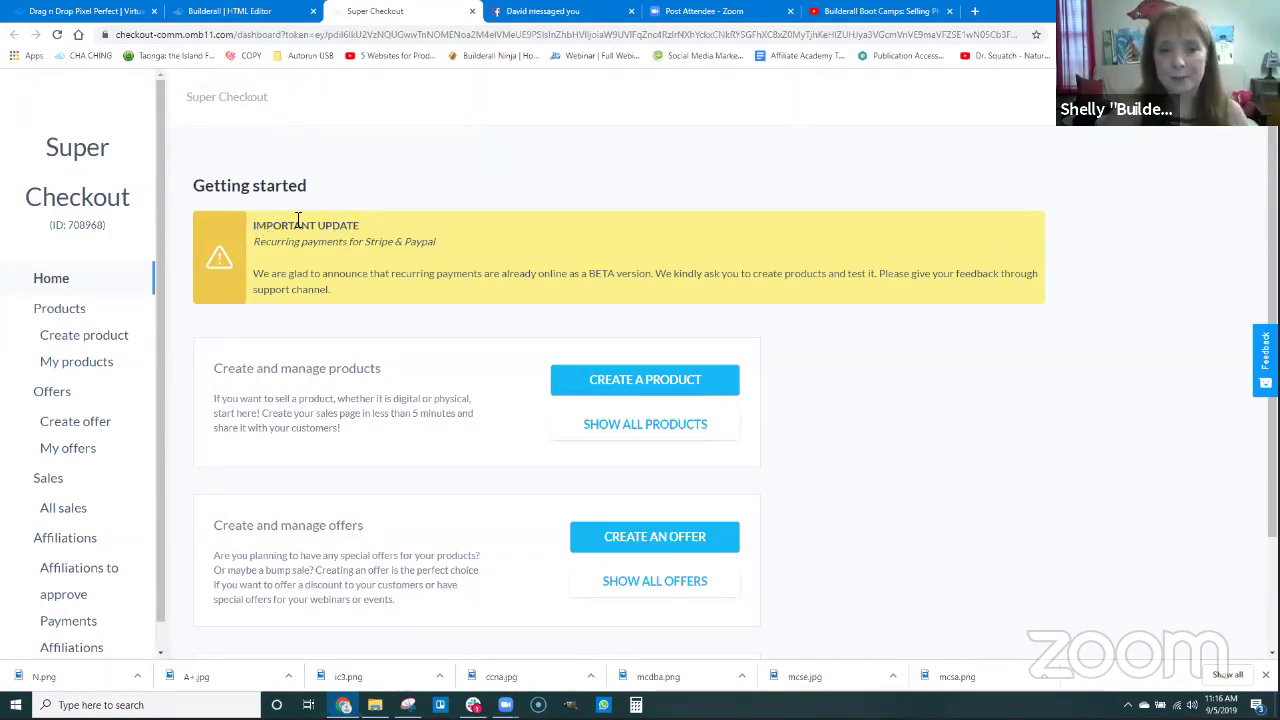
Highlight the notice about recurring payments for Stripe and PayPal in beta.
drag(257, 246, 424, 247)
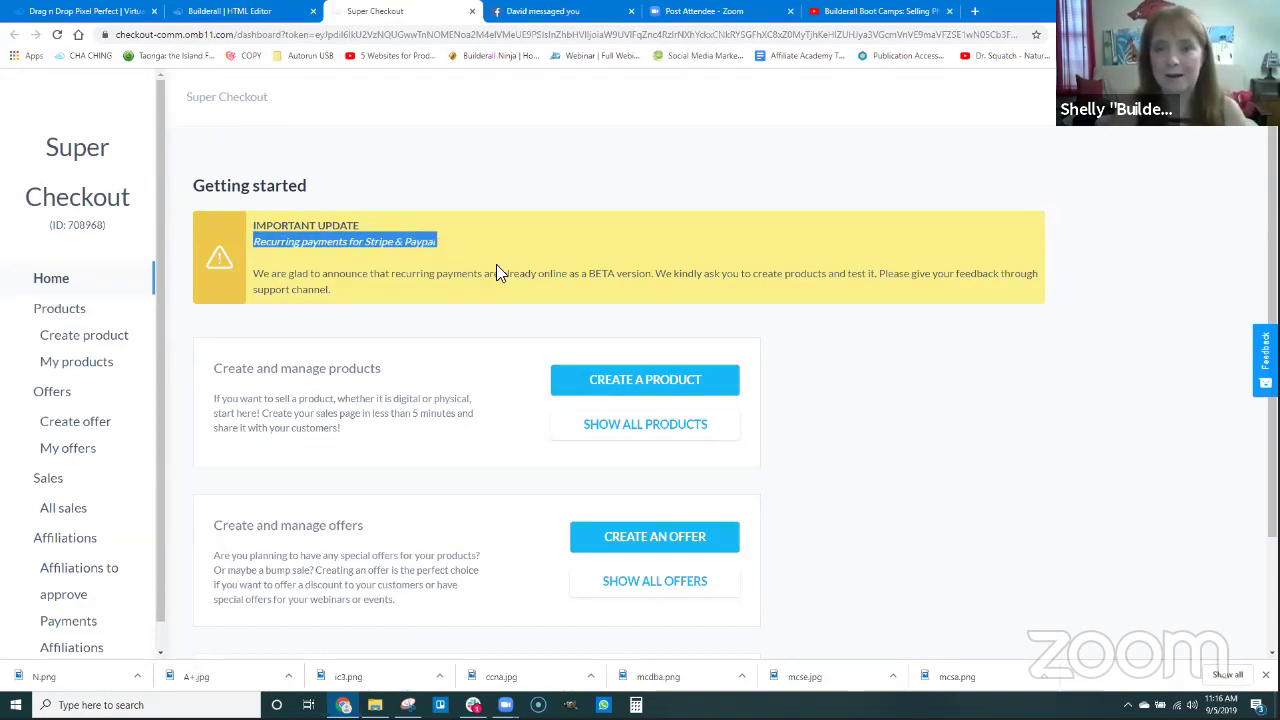
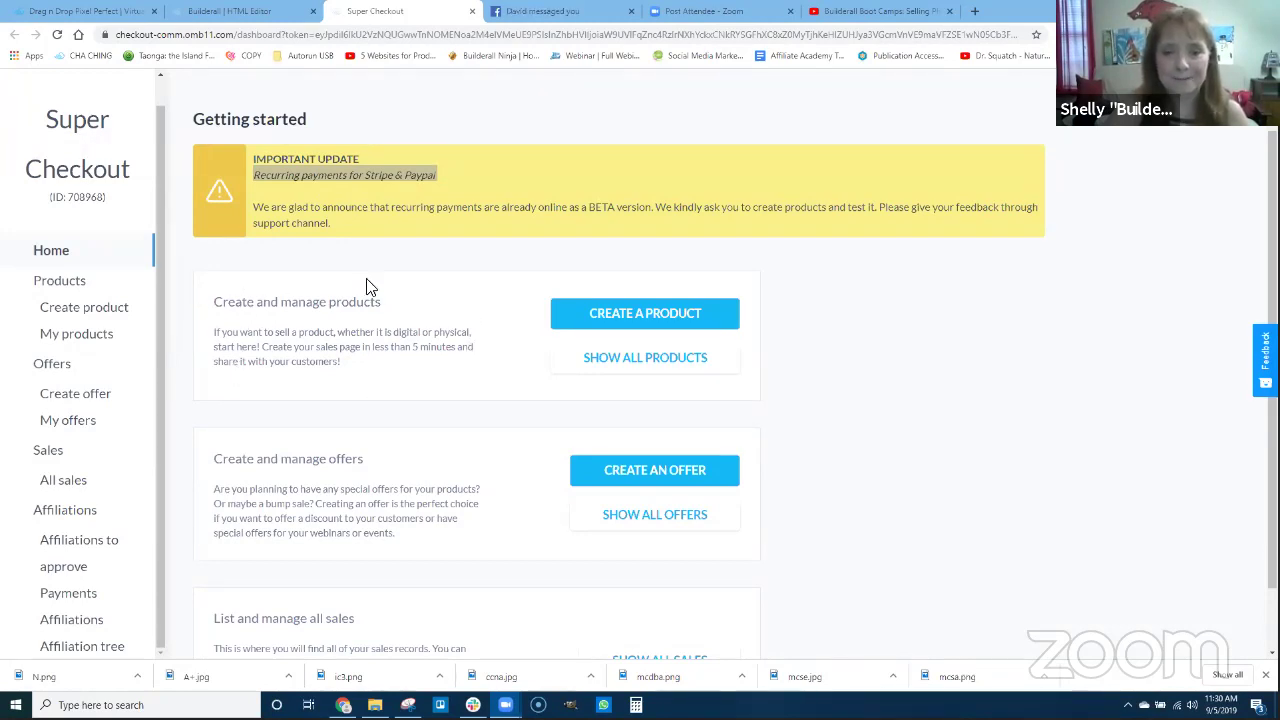
Start a new product with CREATE A PRODUCT on the Super Checkout dashboard.
click(655, 318)
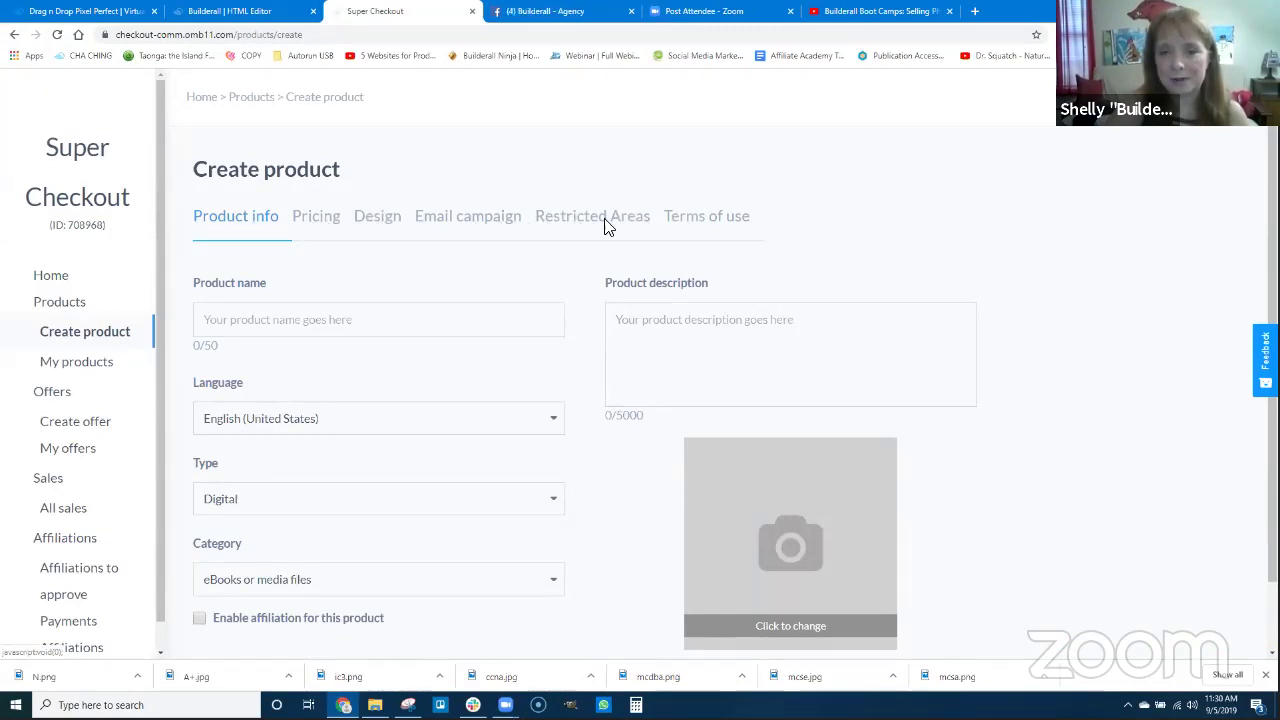
Enter 'African Anti-Aging Cream with Avacado' as the product name.
click(252, 321)
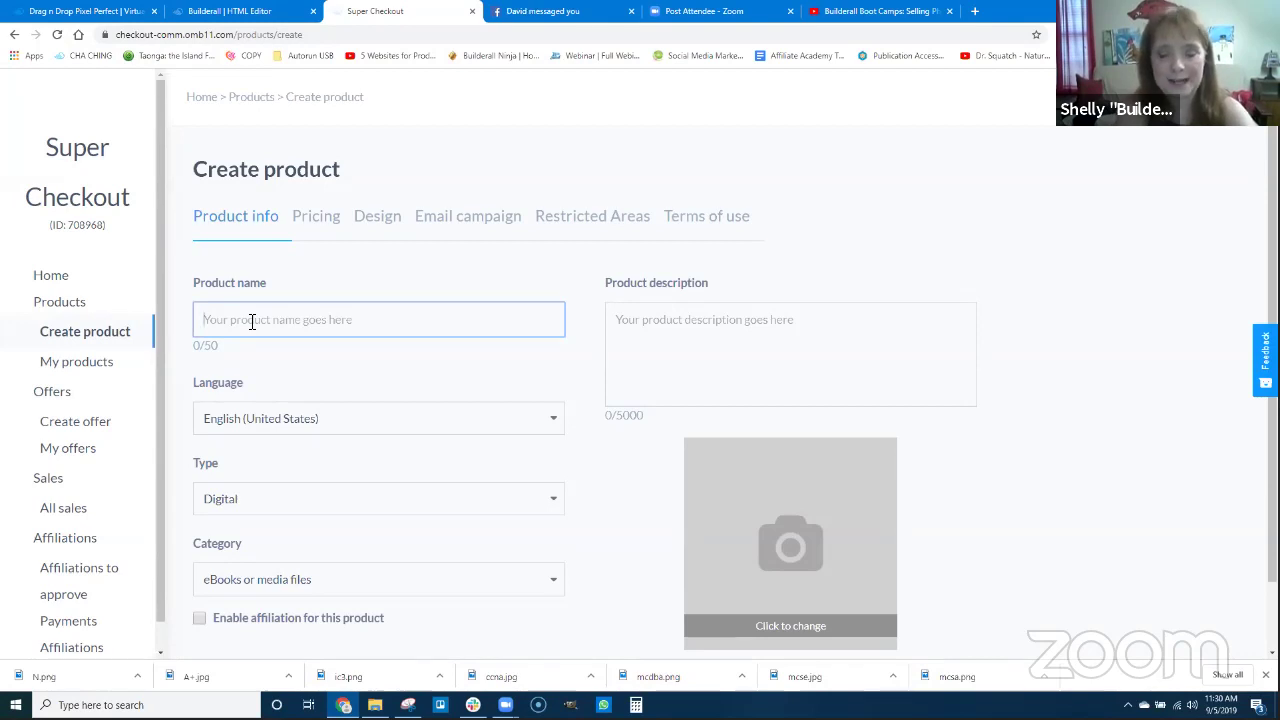
text(Affi)
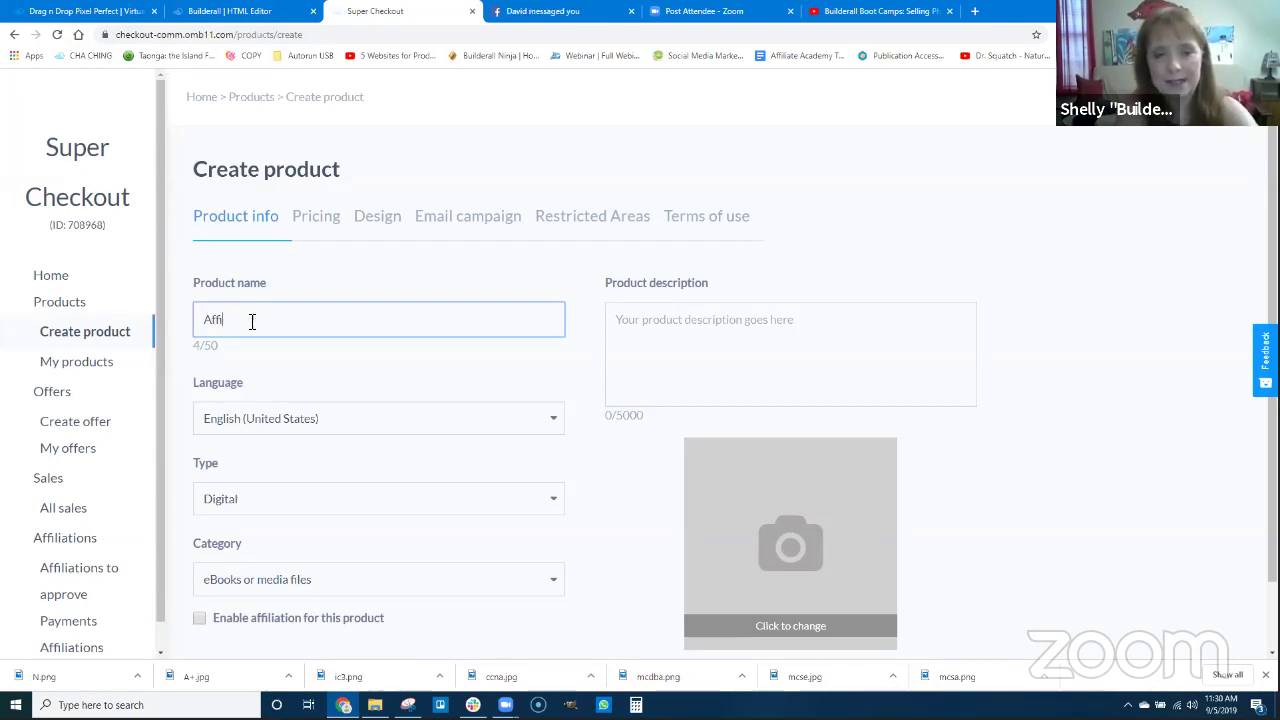
text(rican Arti)
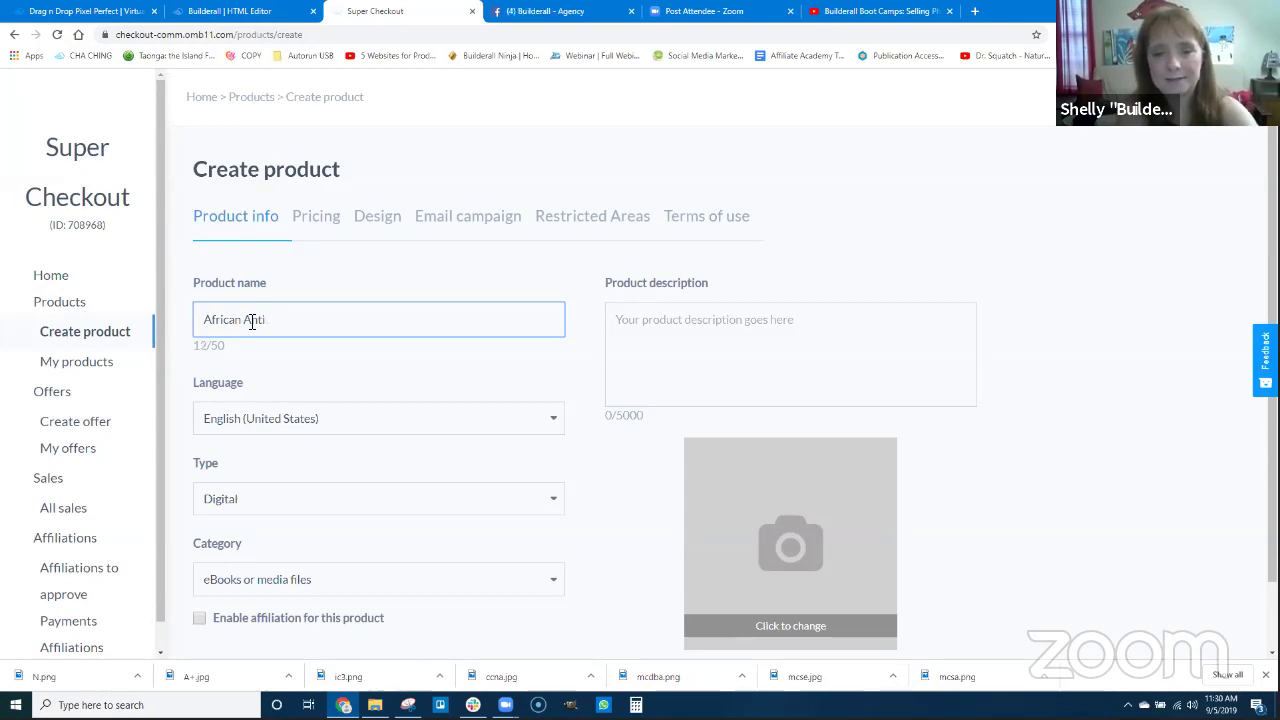
text(-Aging)
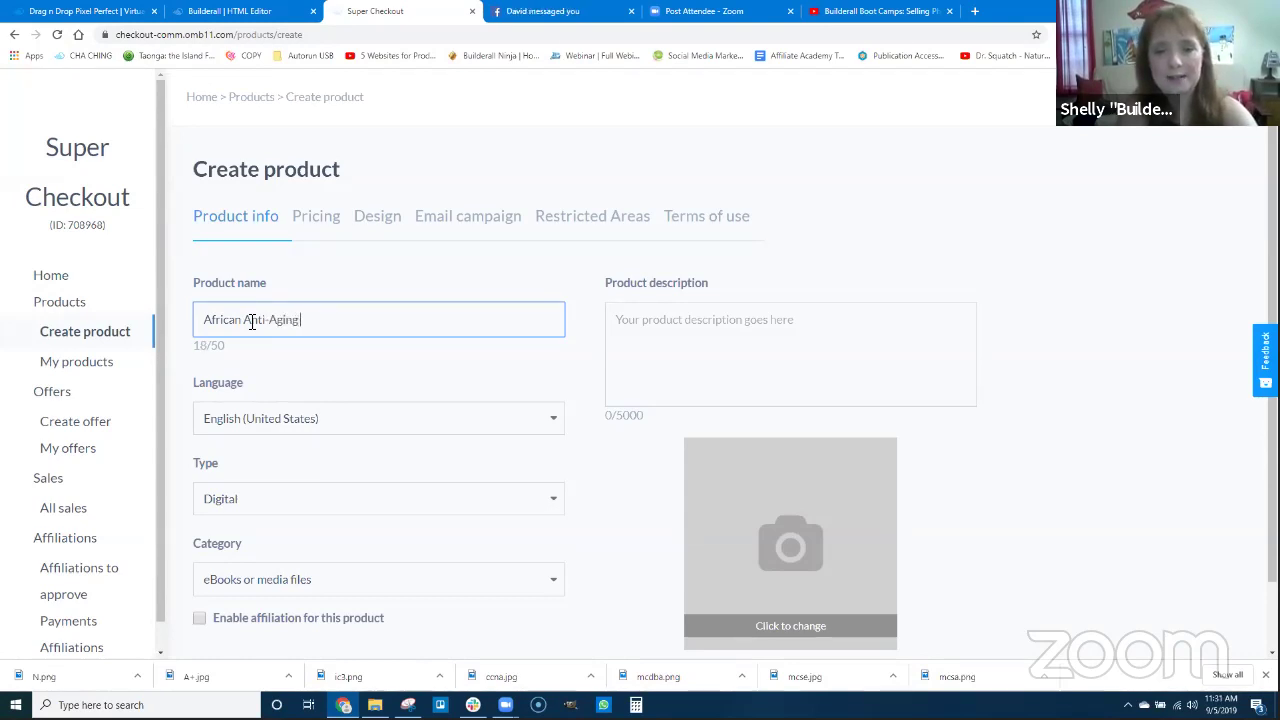
text( Cream with A)
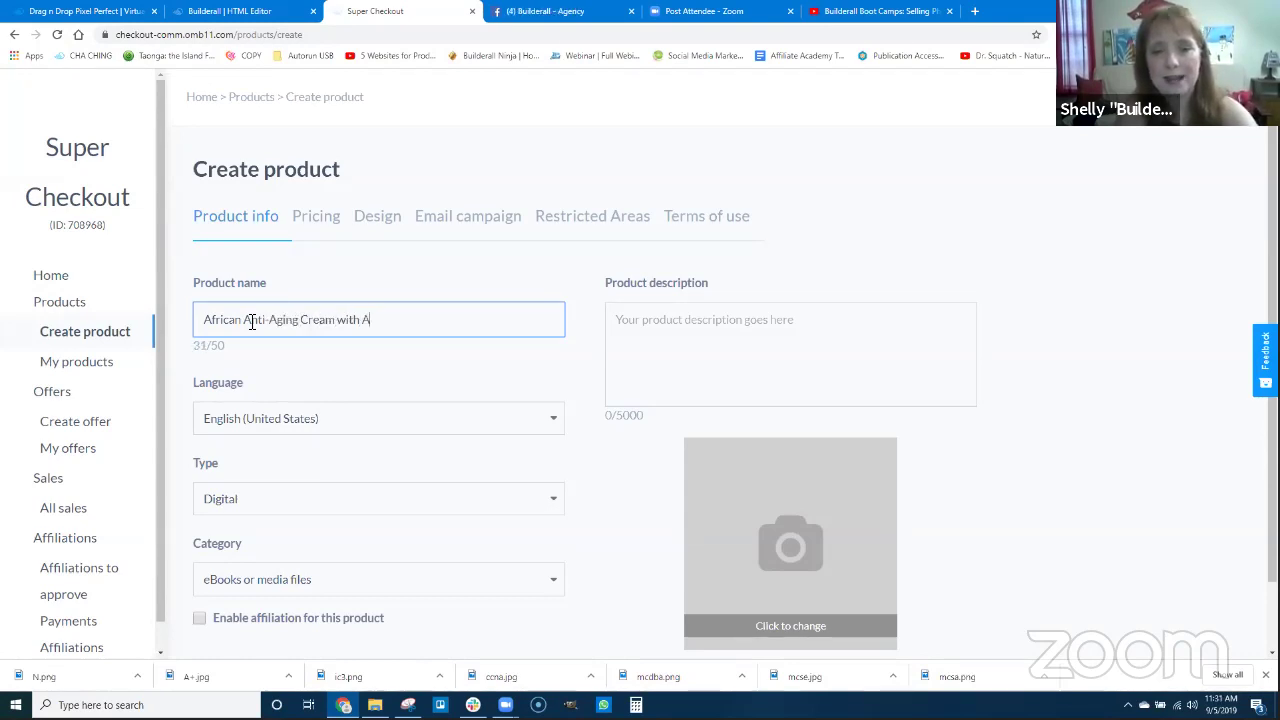
text(vacado)
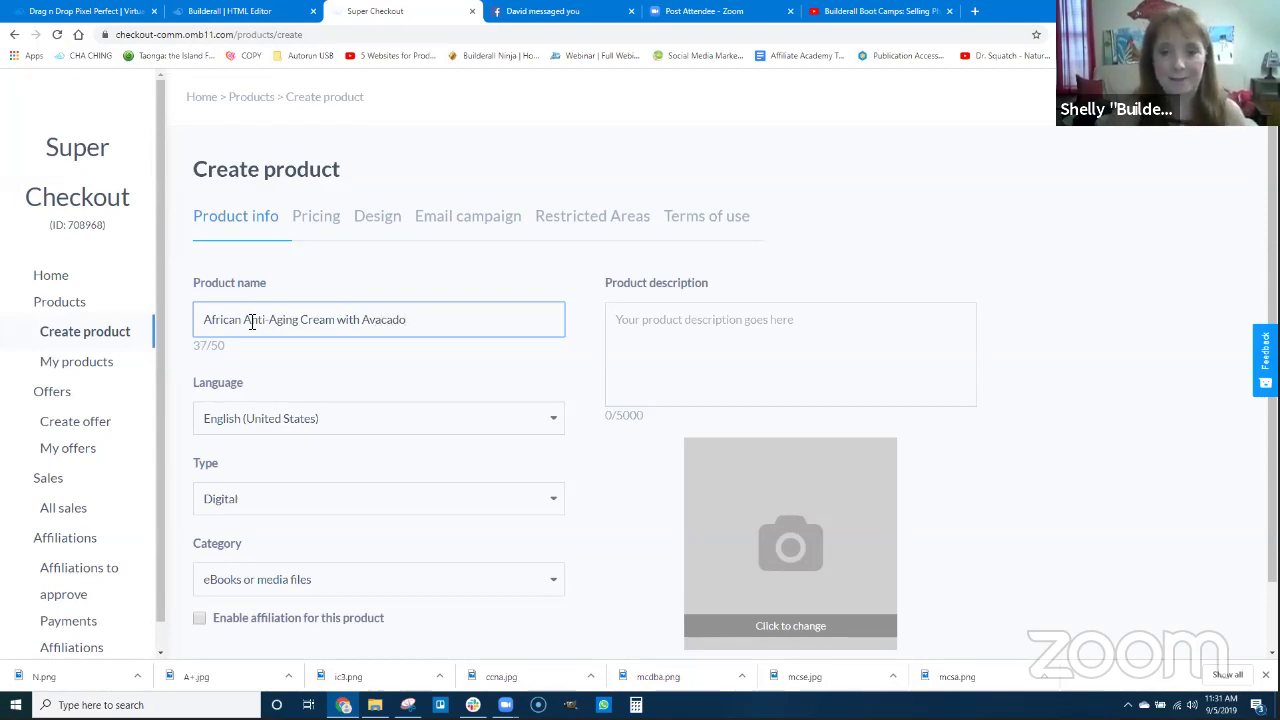
Write the description's opening: the cream is designed to reduce and even reverse aging with scientifically proven avocado benefits.
click(632, 327)
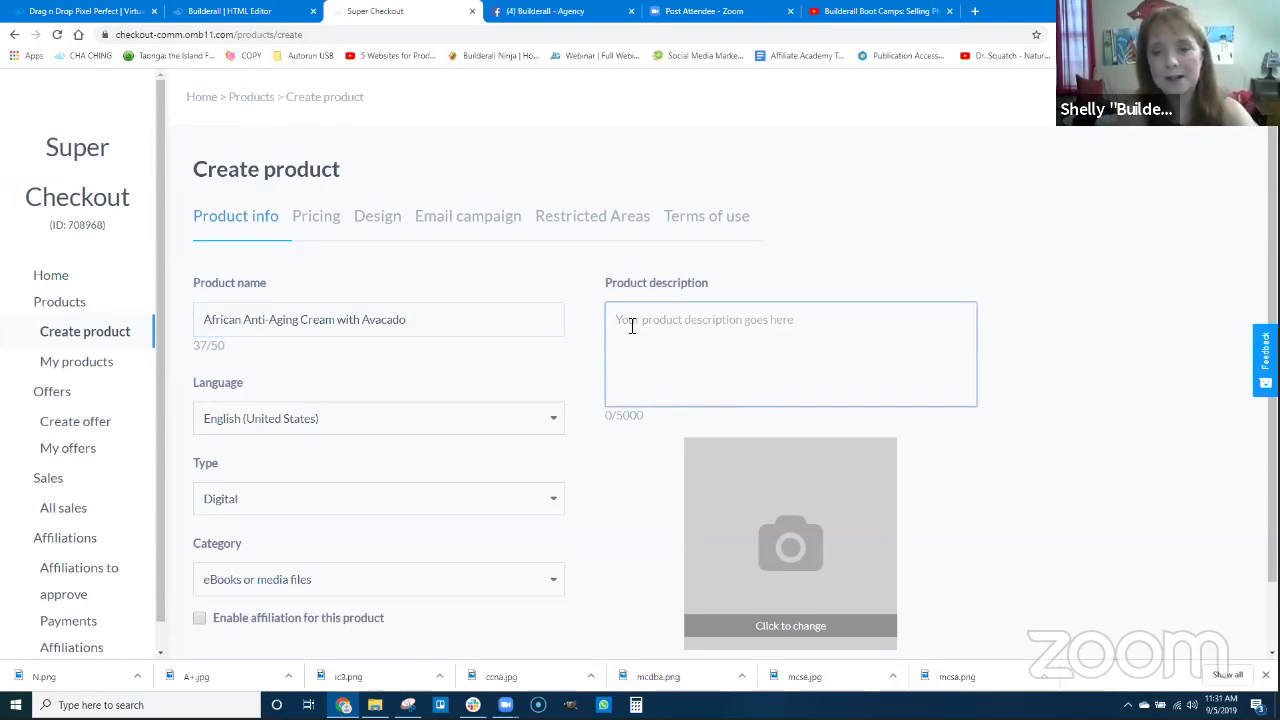
text(This cream is)
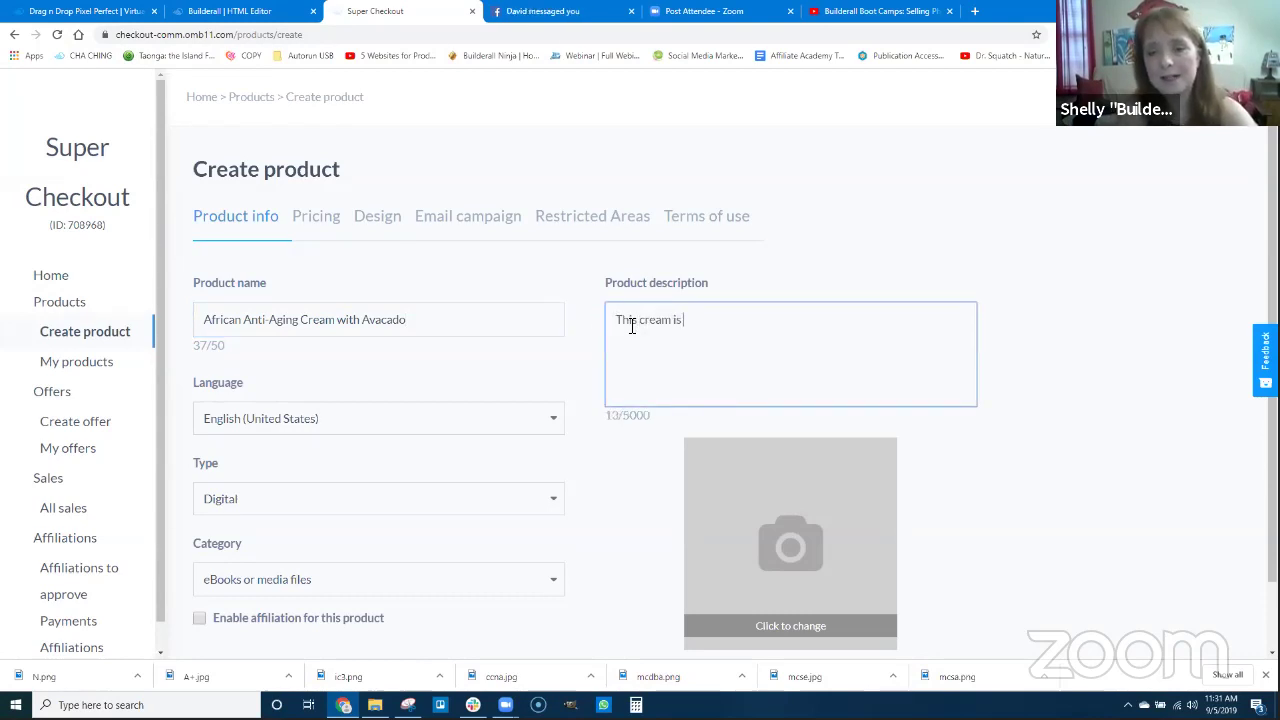
text( desi)
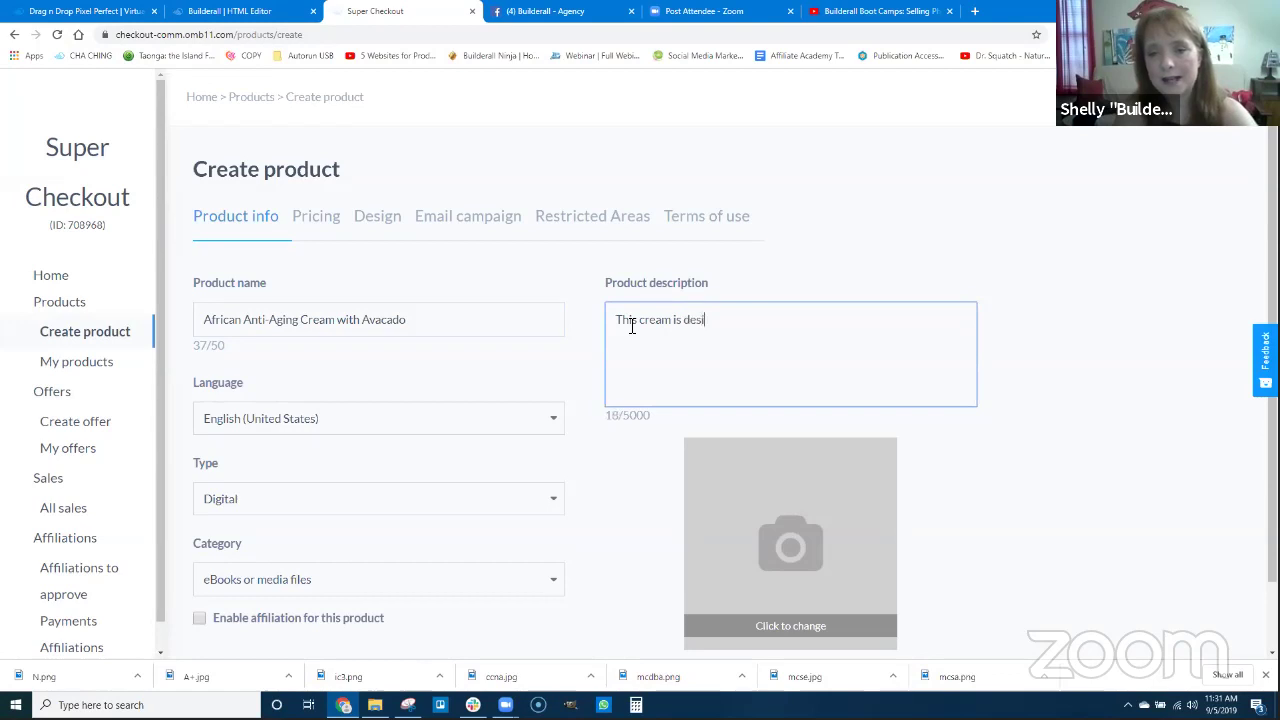
text(nged)
key(BackSpace)
key(BackSpace)
key(BackSpace)
key(BackSpace)
text(gned)
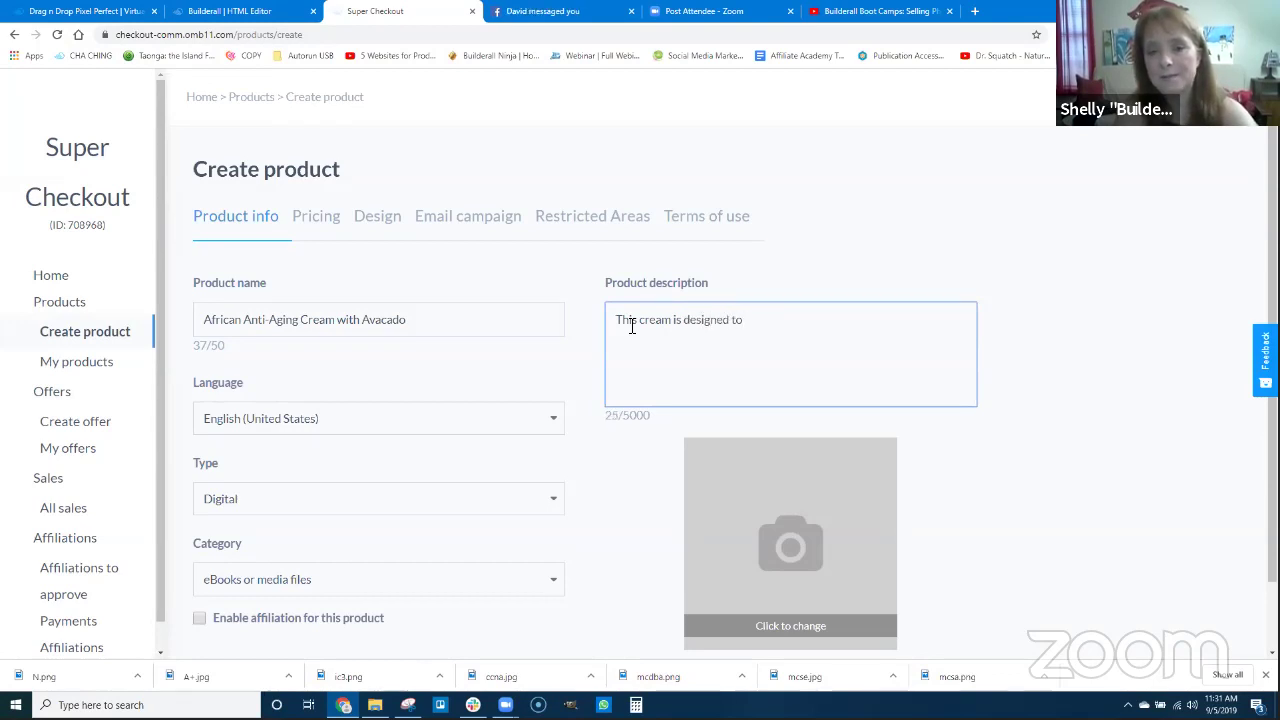
text( reduce and)
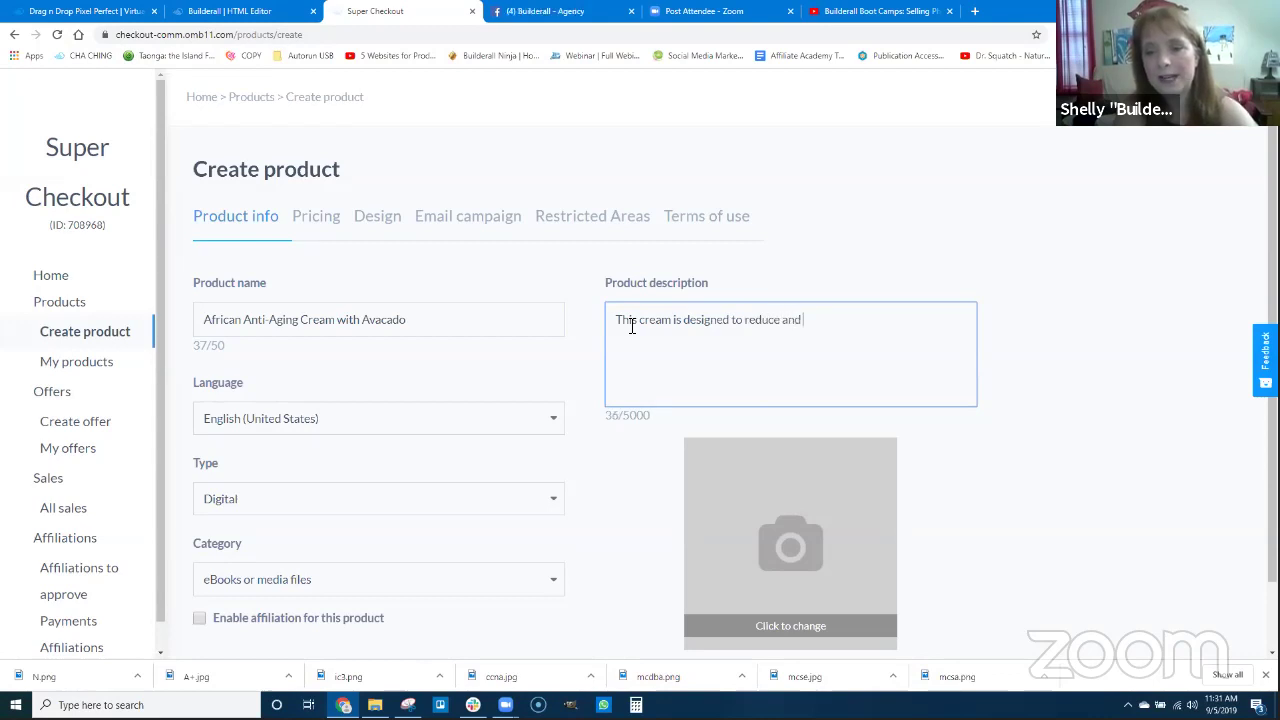
text( even reve)
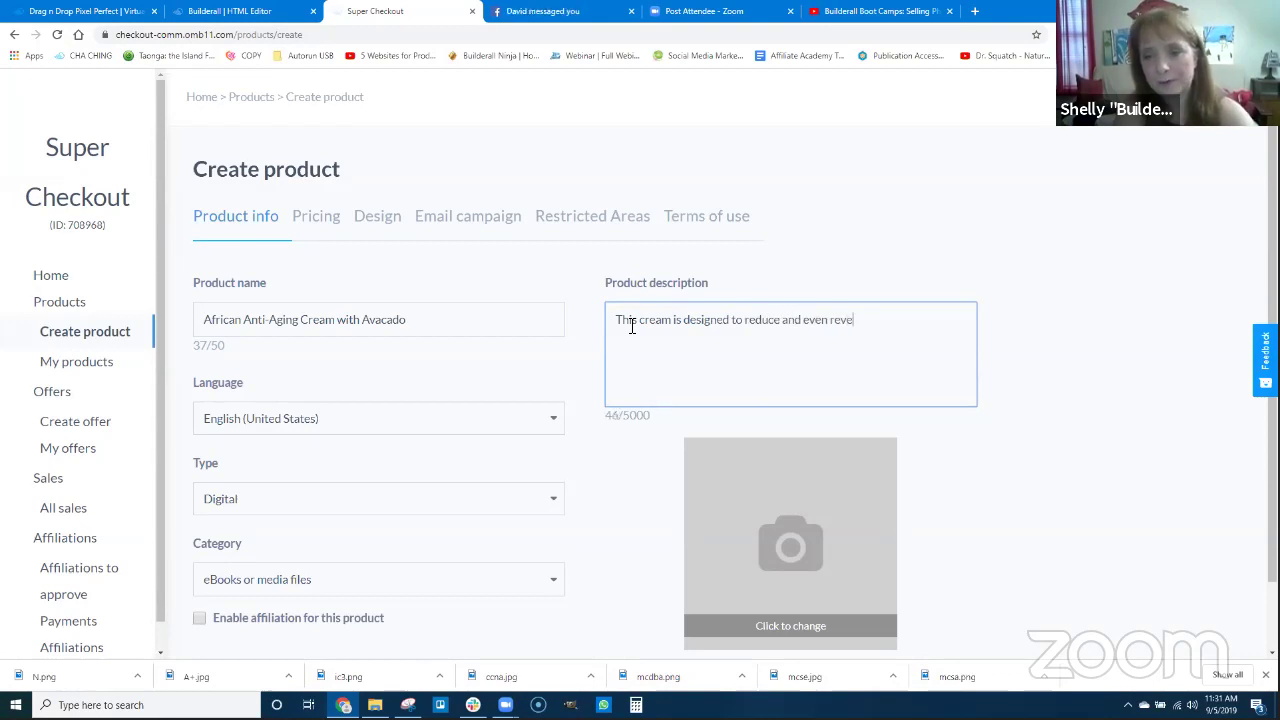
text(rse aging)
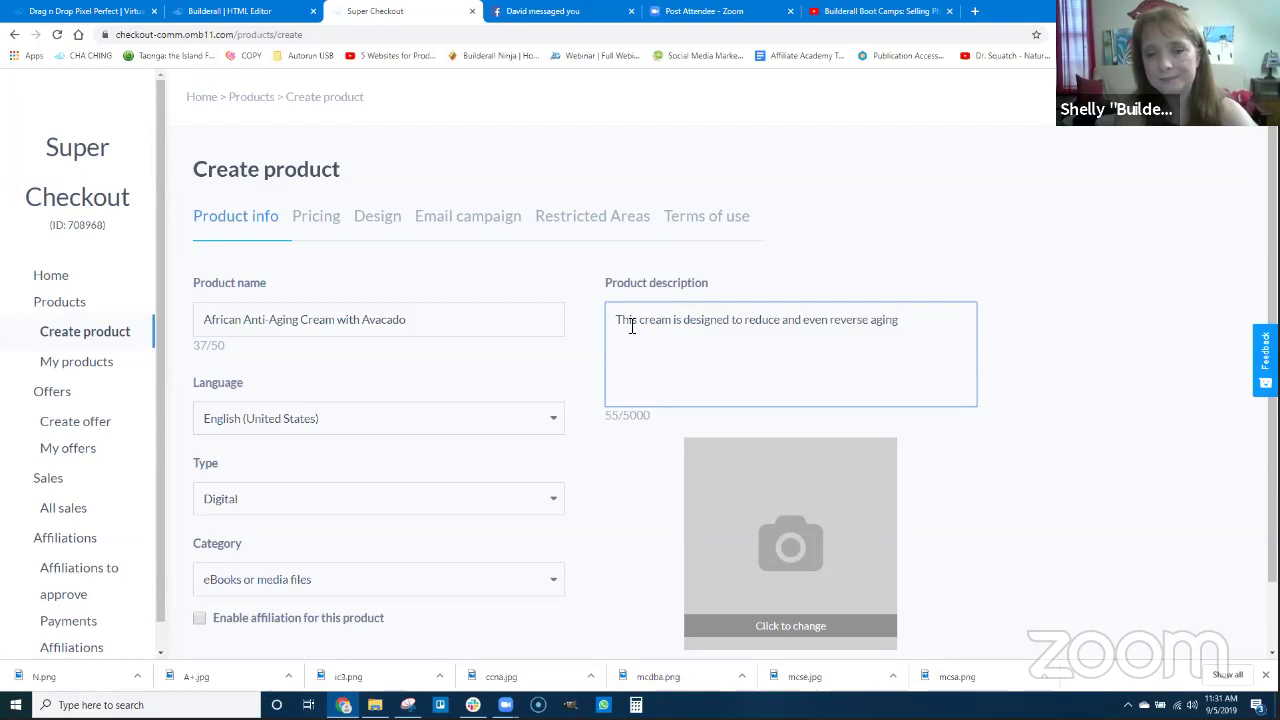
text( and using)
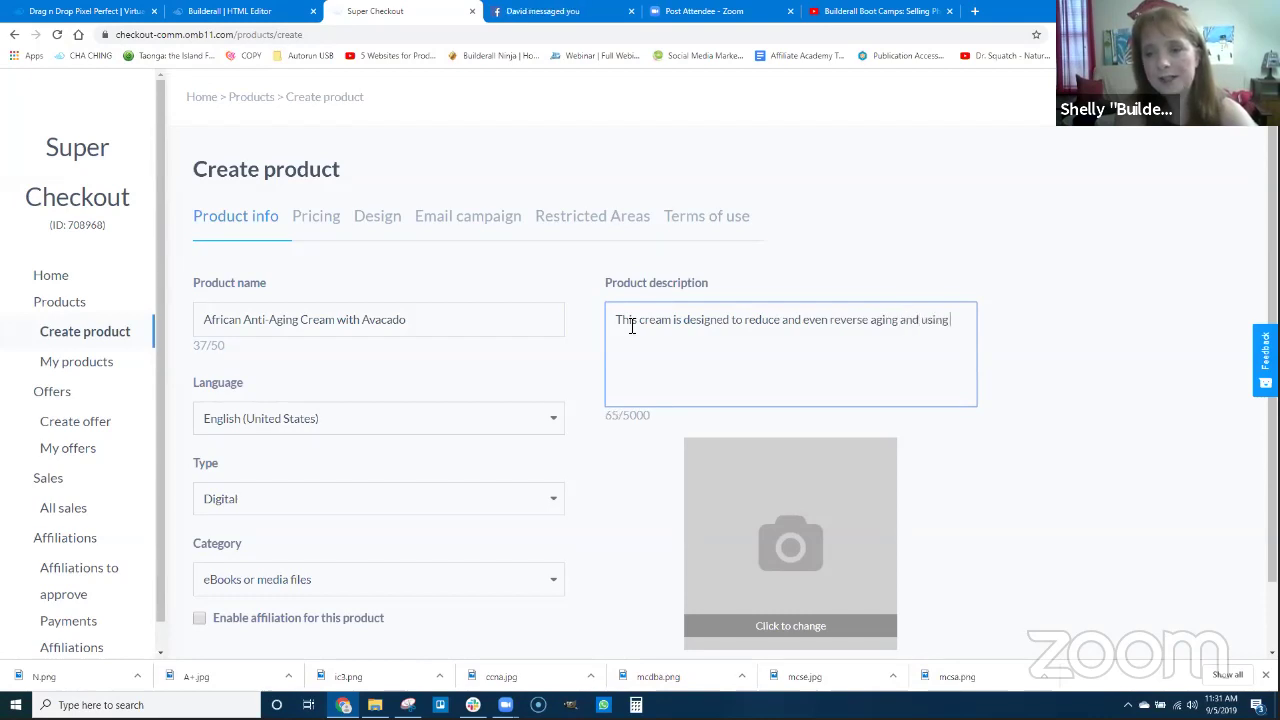
text( scientfic)
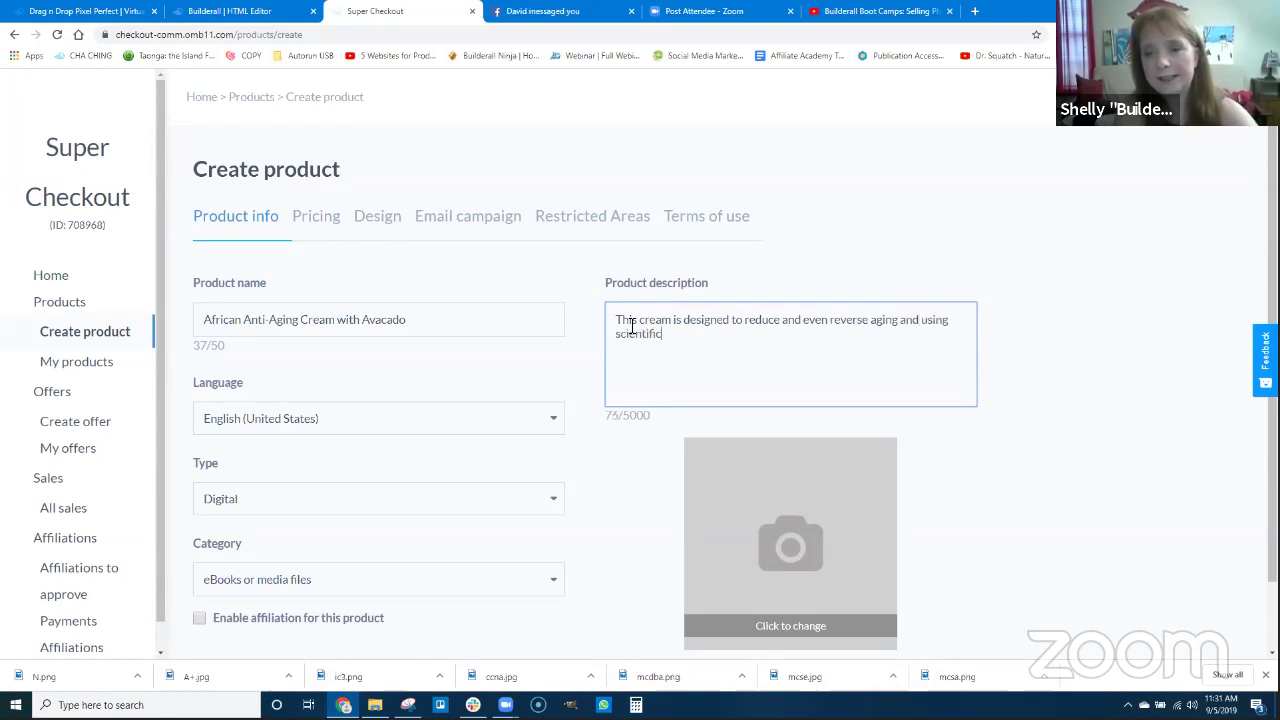
key(BackSpace)
key(BackSpace)
key(BackSpace)
text(ifically rp)
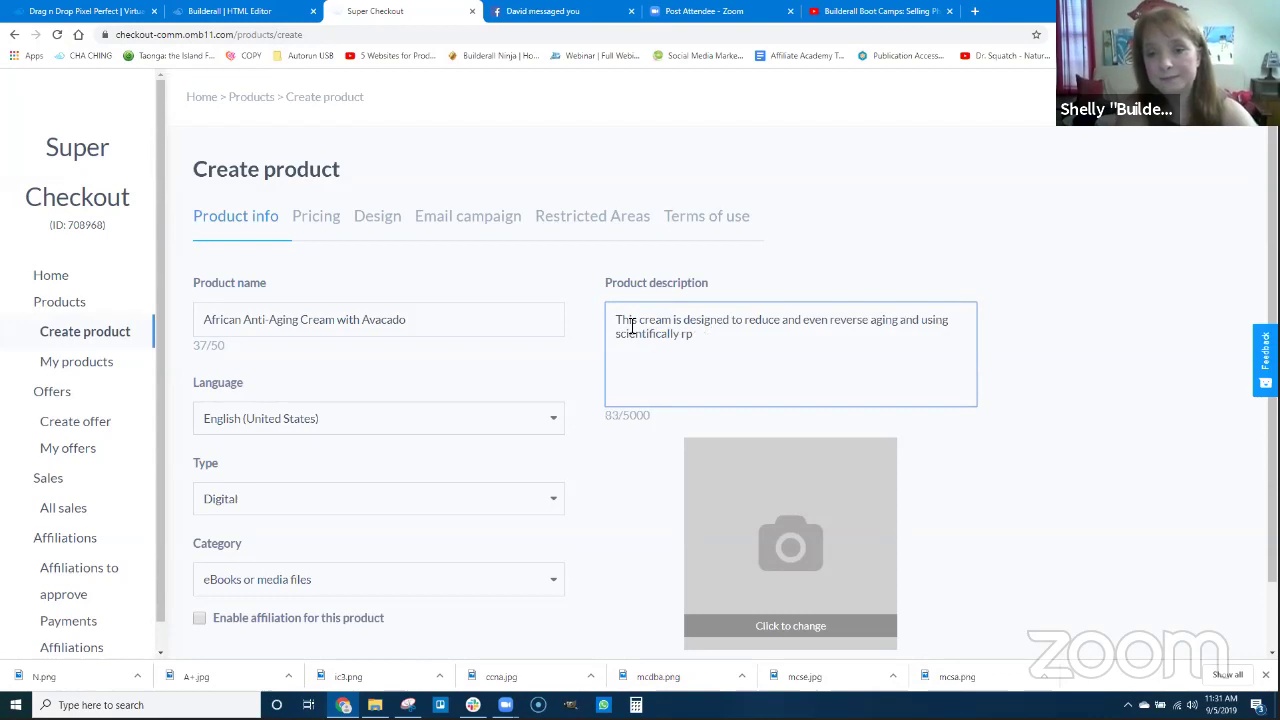
text(ovdoven av)
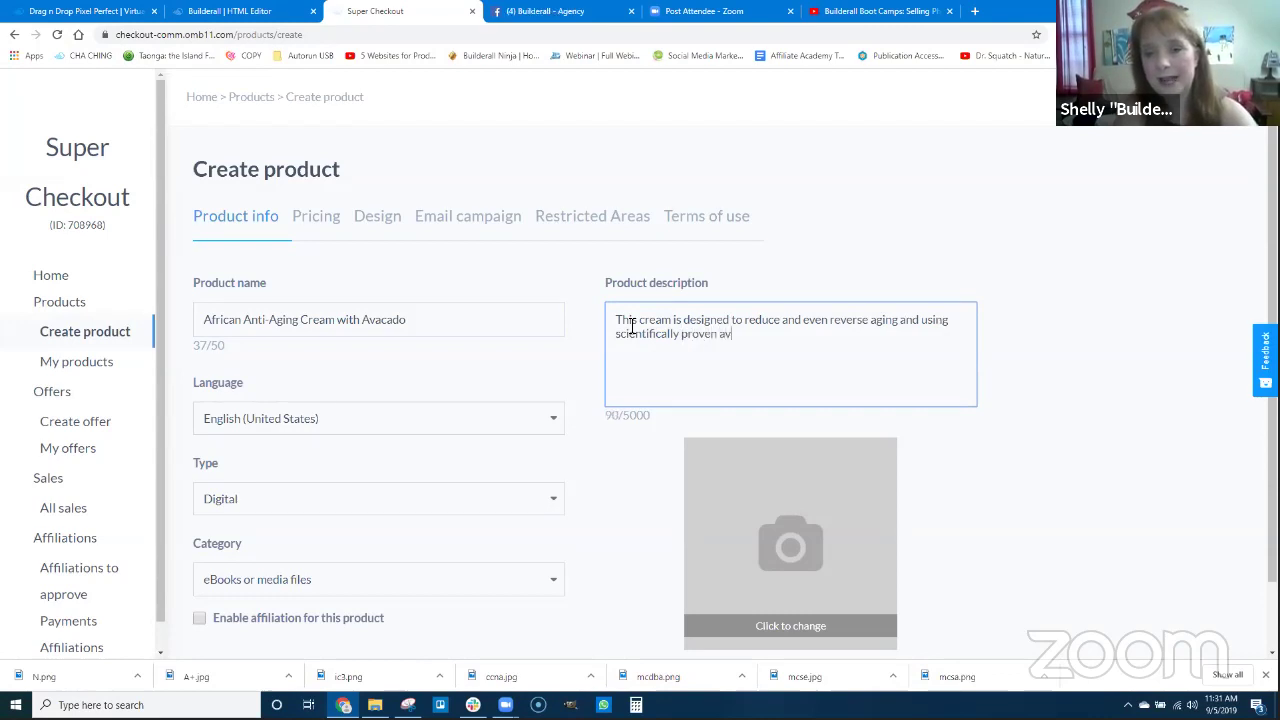
text(acado chemical)
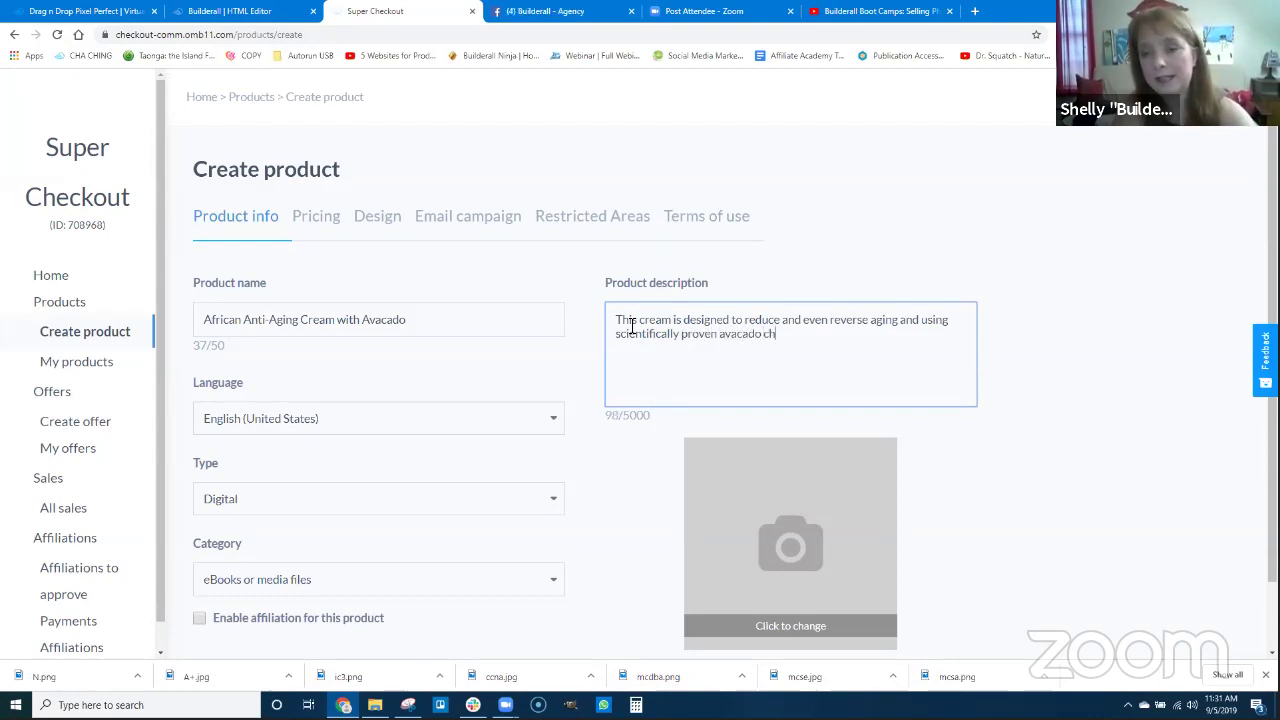
key(BackSpace)
key(BackSpace)
key(BackSpace)
key(BackSpace)
key(BackSpace)
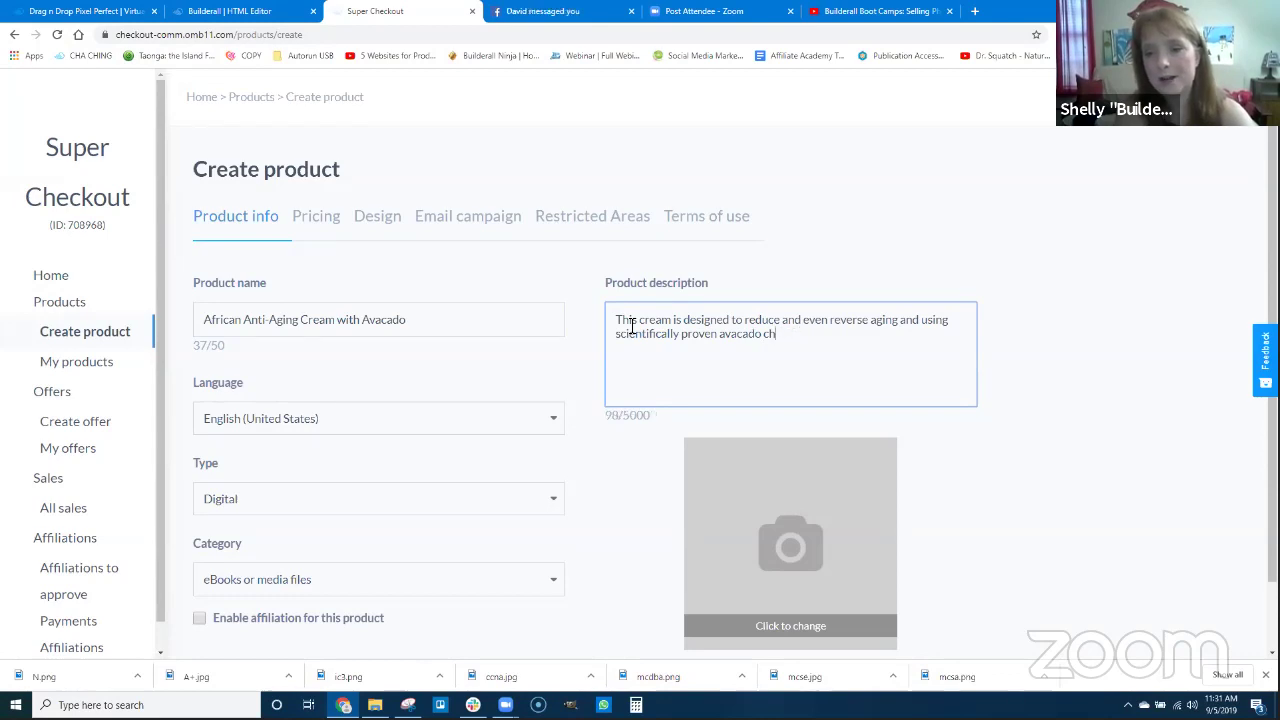
text(bene)
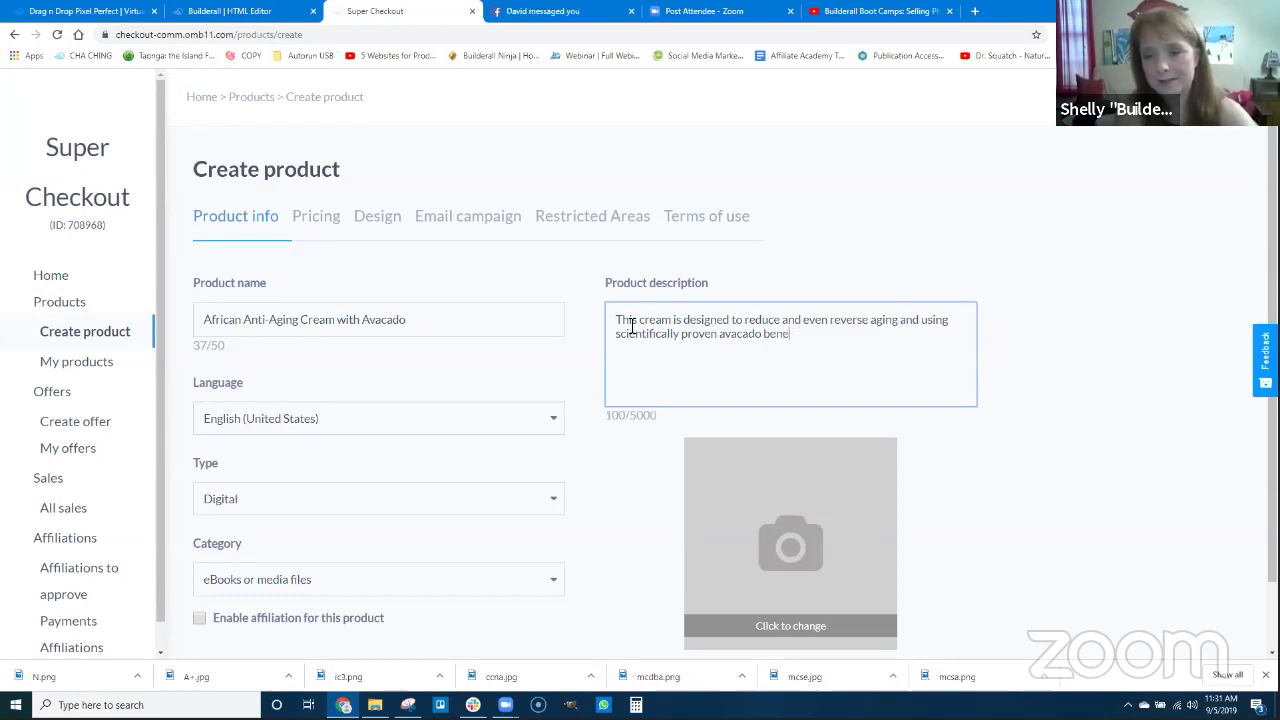
text(fits to)
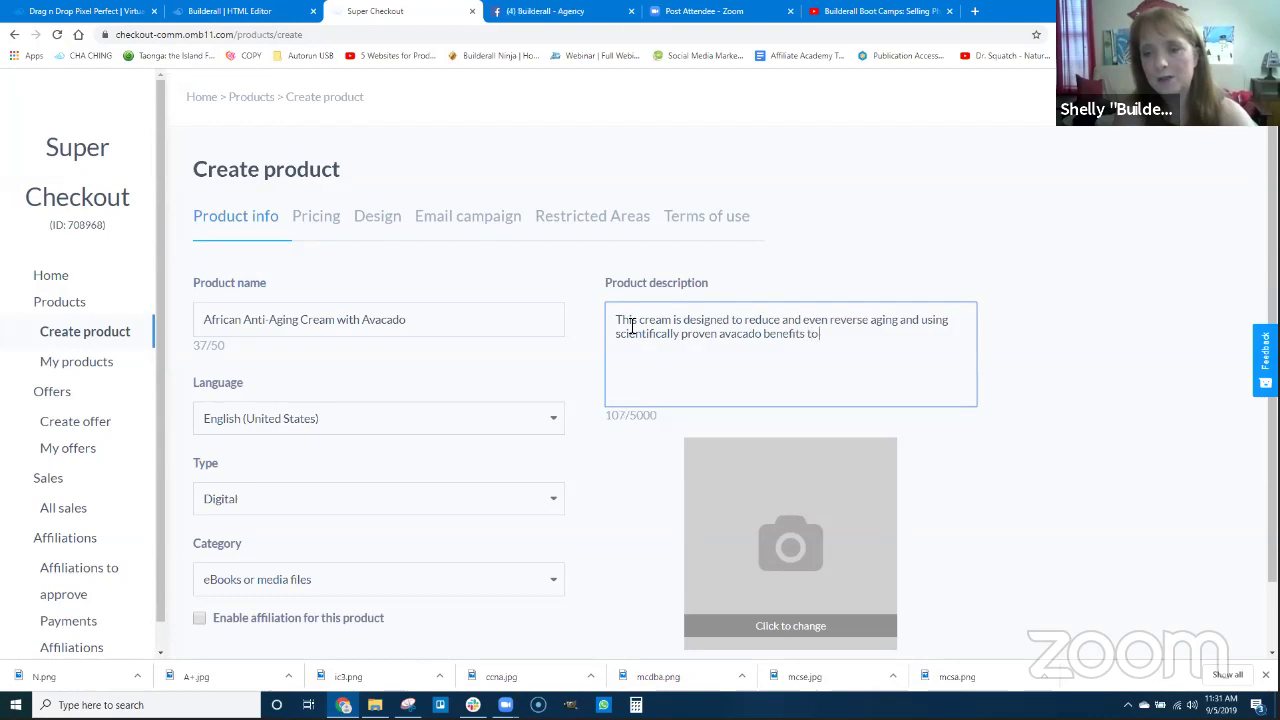
text( ensure that you have)
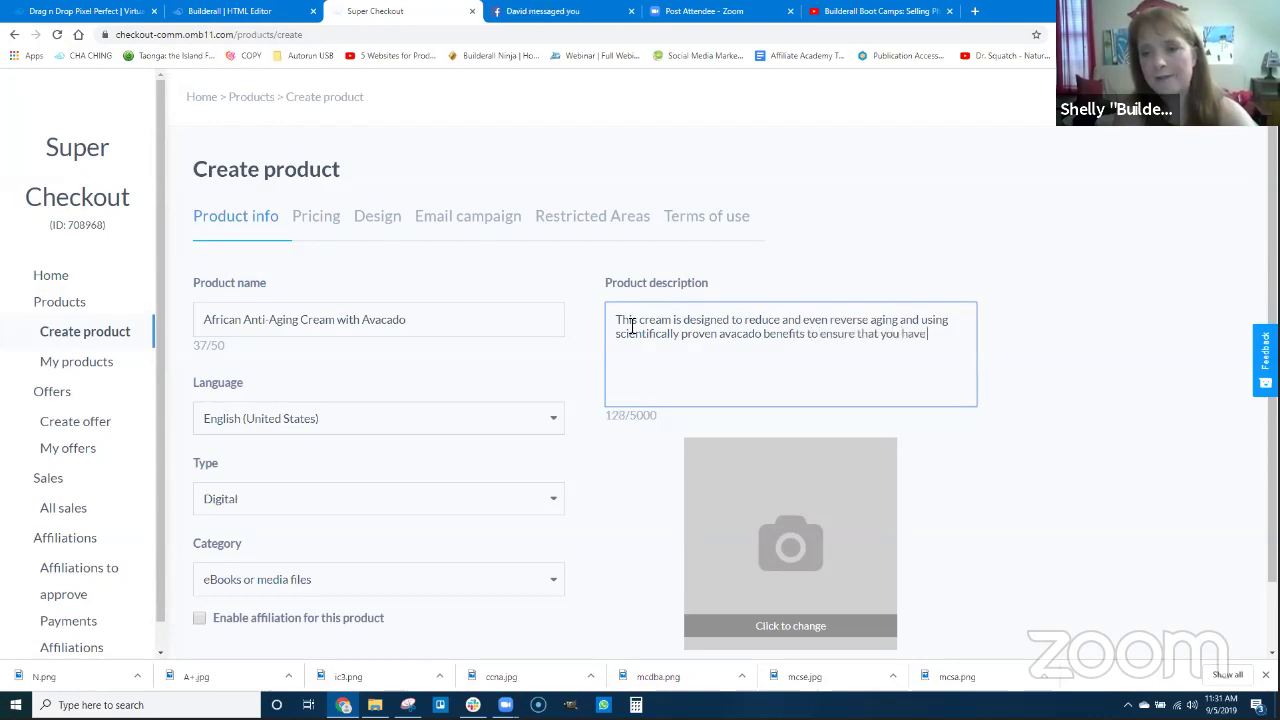
text( a vibr)
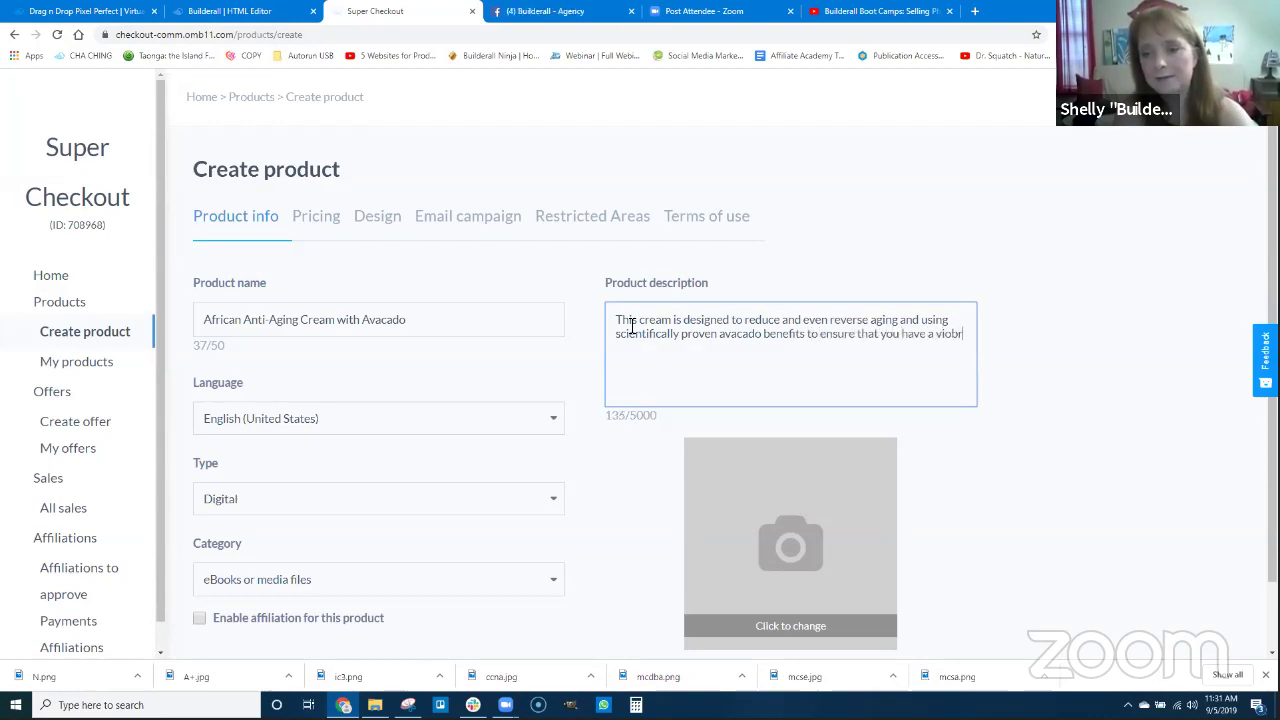
End the description with 'you have a vibrant and healthy skin.', fixing typos and changing 'using' to 'uses'.
key(BackSpace)
key(BackSpace)
key(BackSpace)
key(BackSpace)
key(BackSpace)
text(vib)
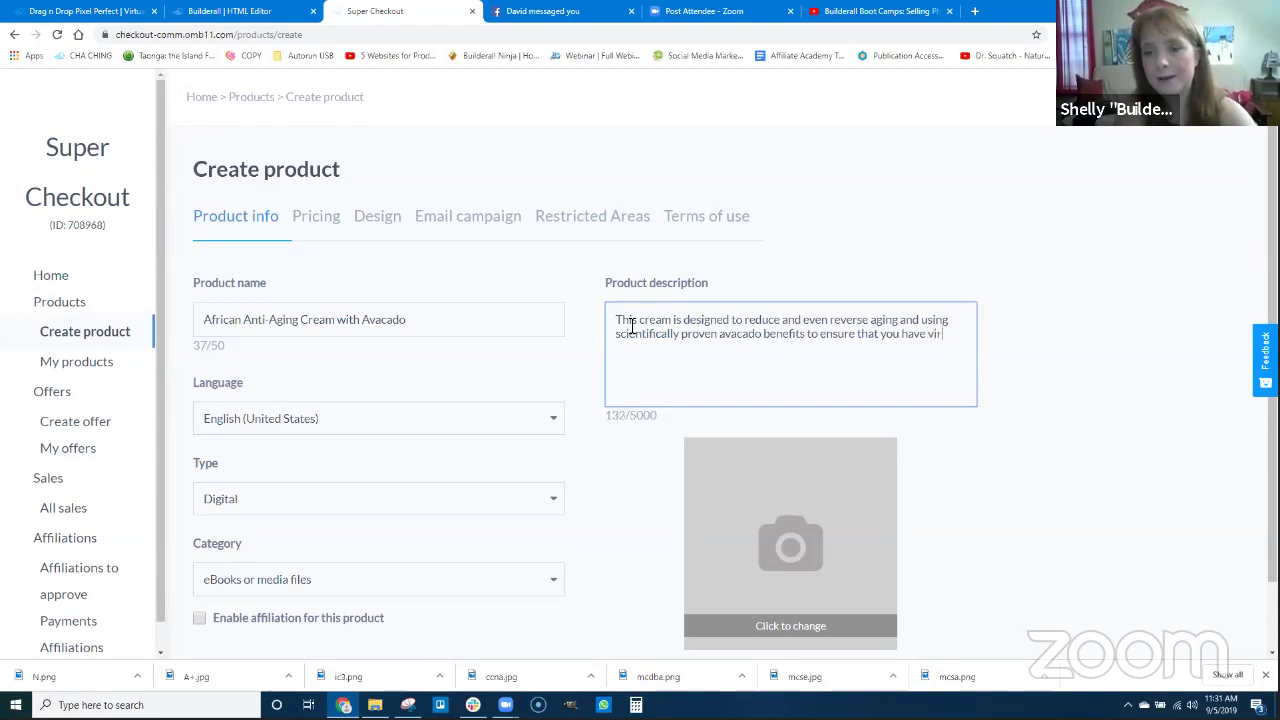
text(rant f)
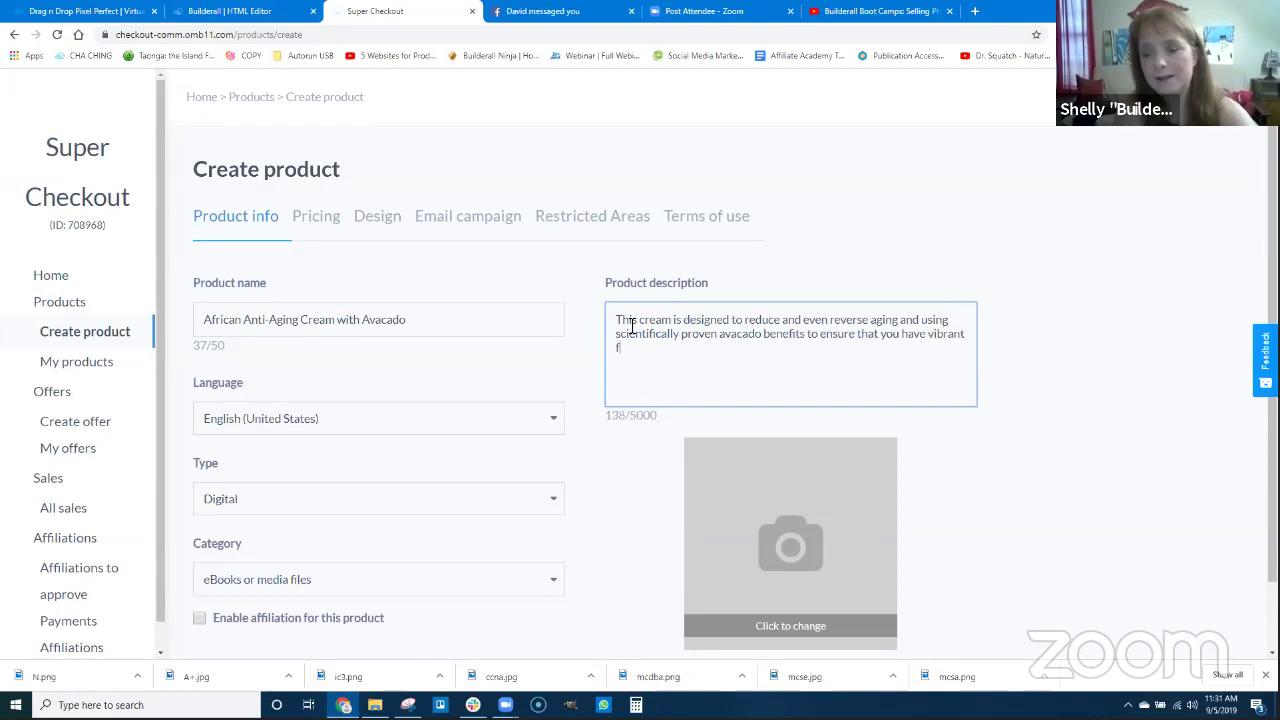
text(kin)
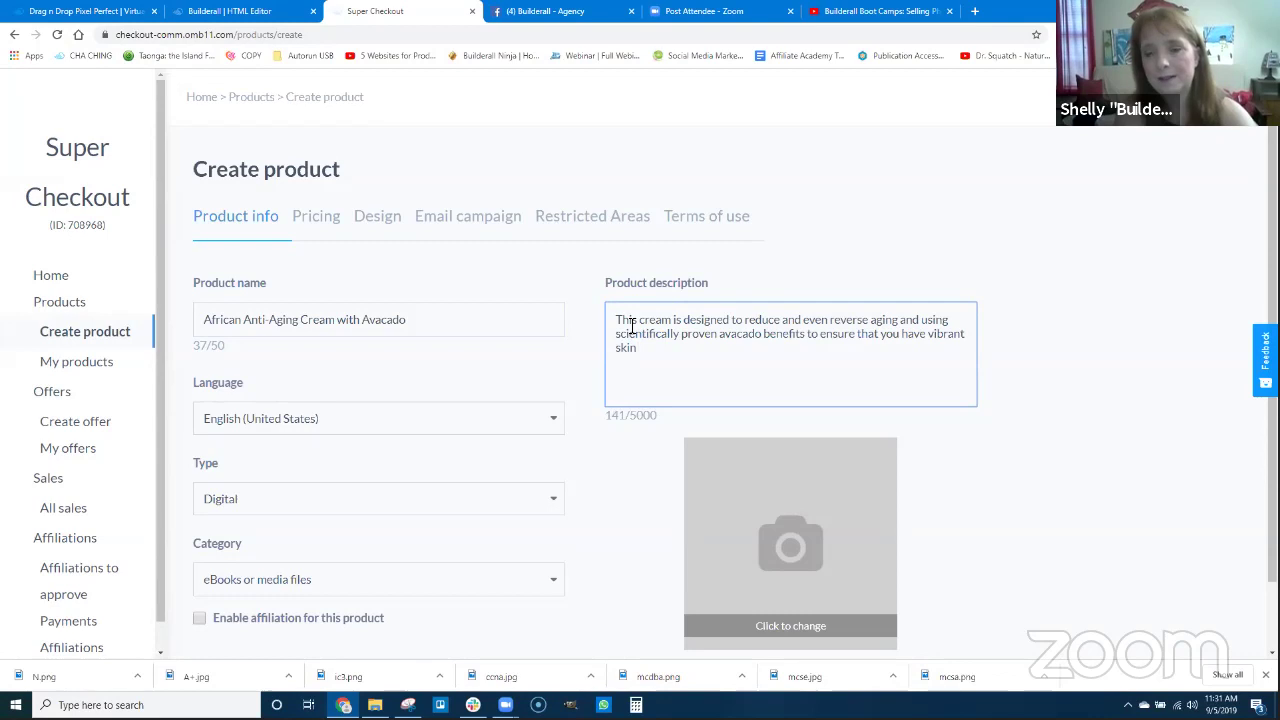
key(BackSpace)
key(BackSpace)
key(BackSpace)
text(and heal)
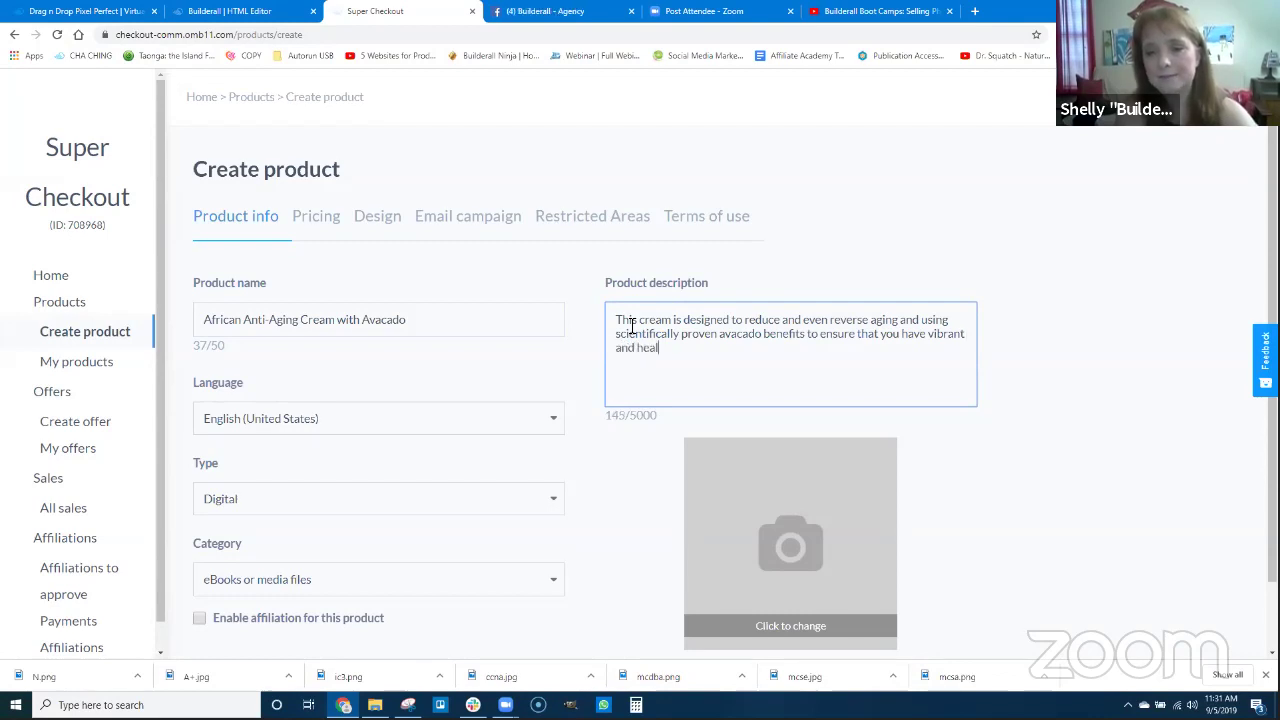
text(thy skin.)
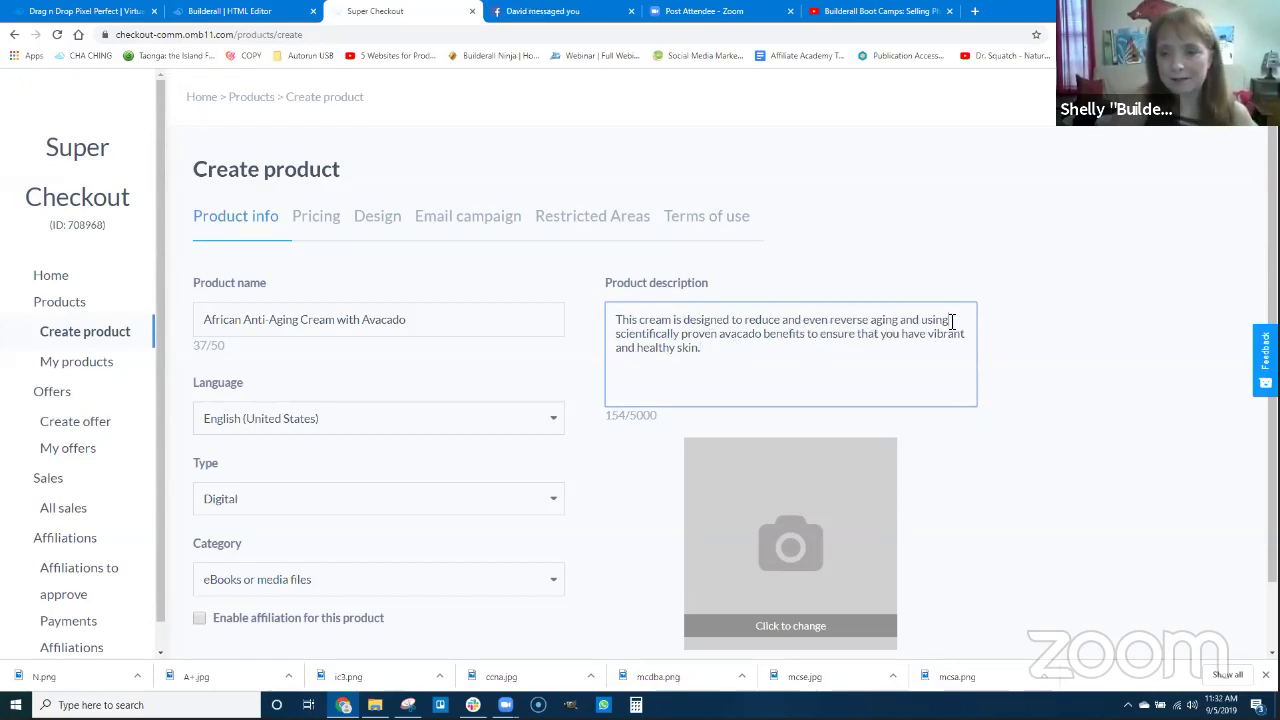
key(BackSpace)
text(es)
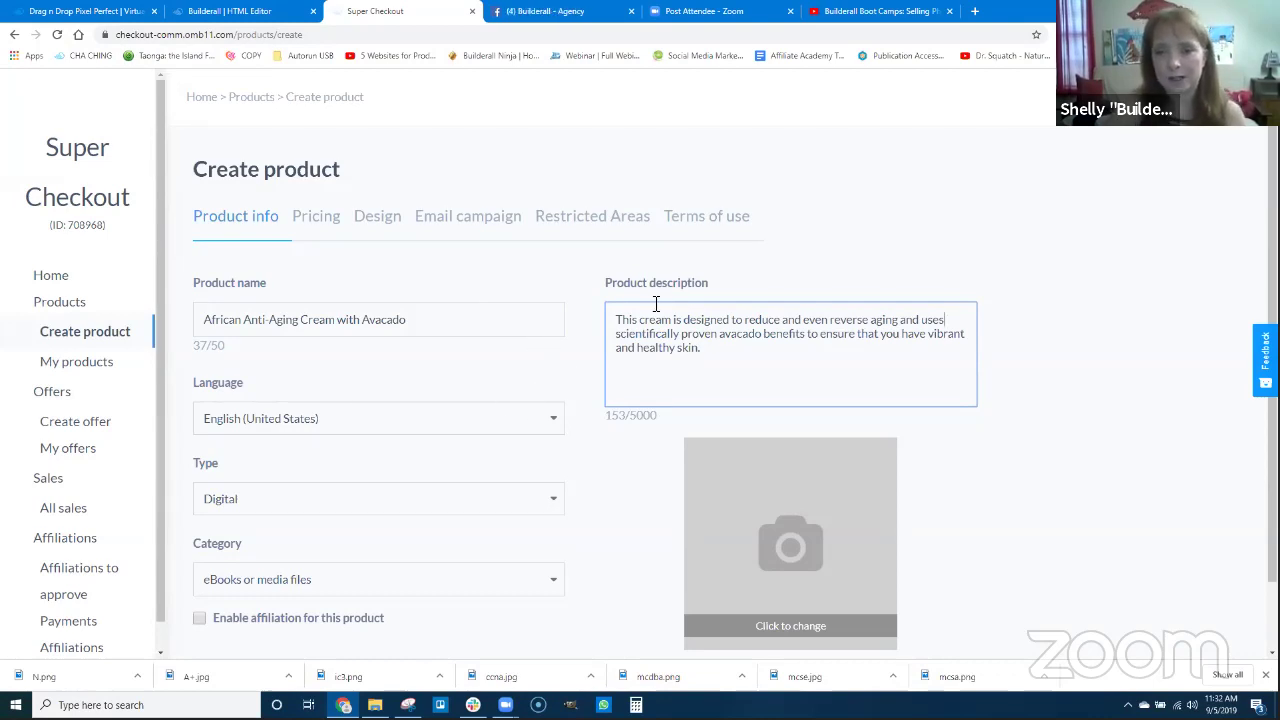
Choose Physical in the Type dropdown and Services in the Category dropdown.
scroll(257, 434, down, 1)
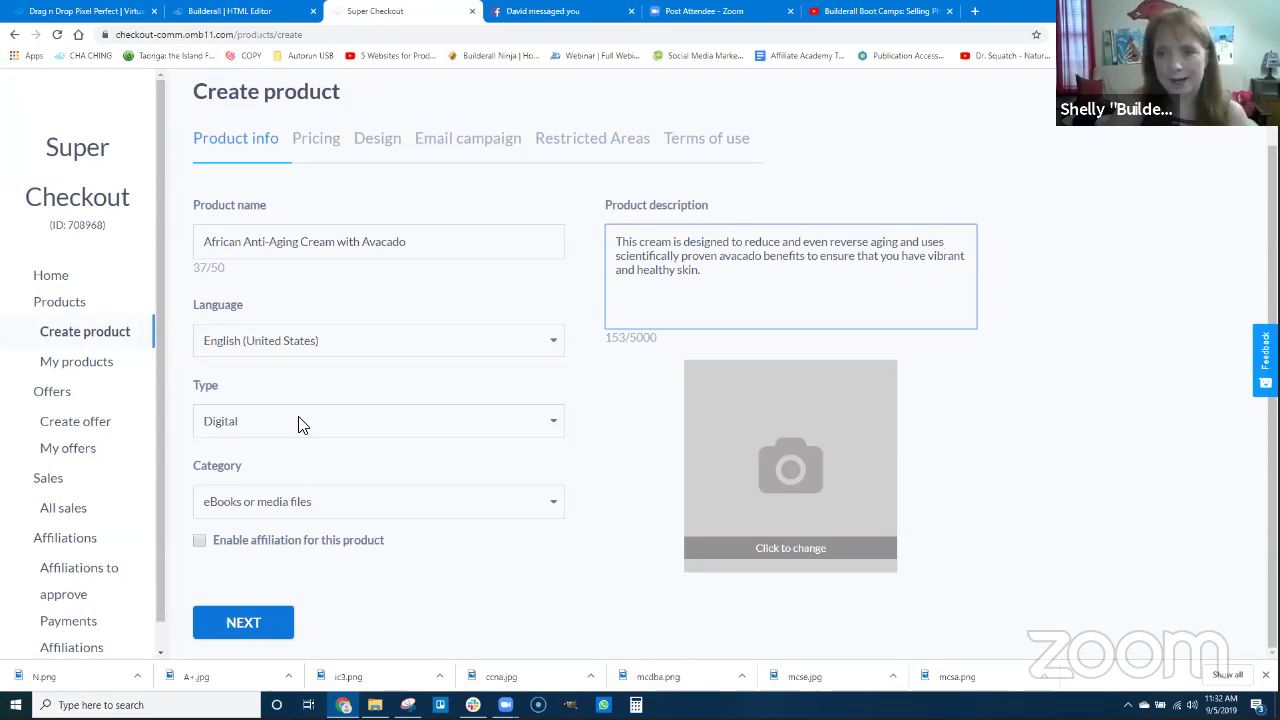
click(296, 426)
click(244, 458)
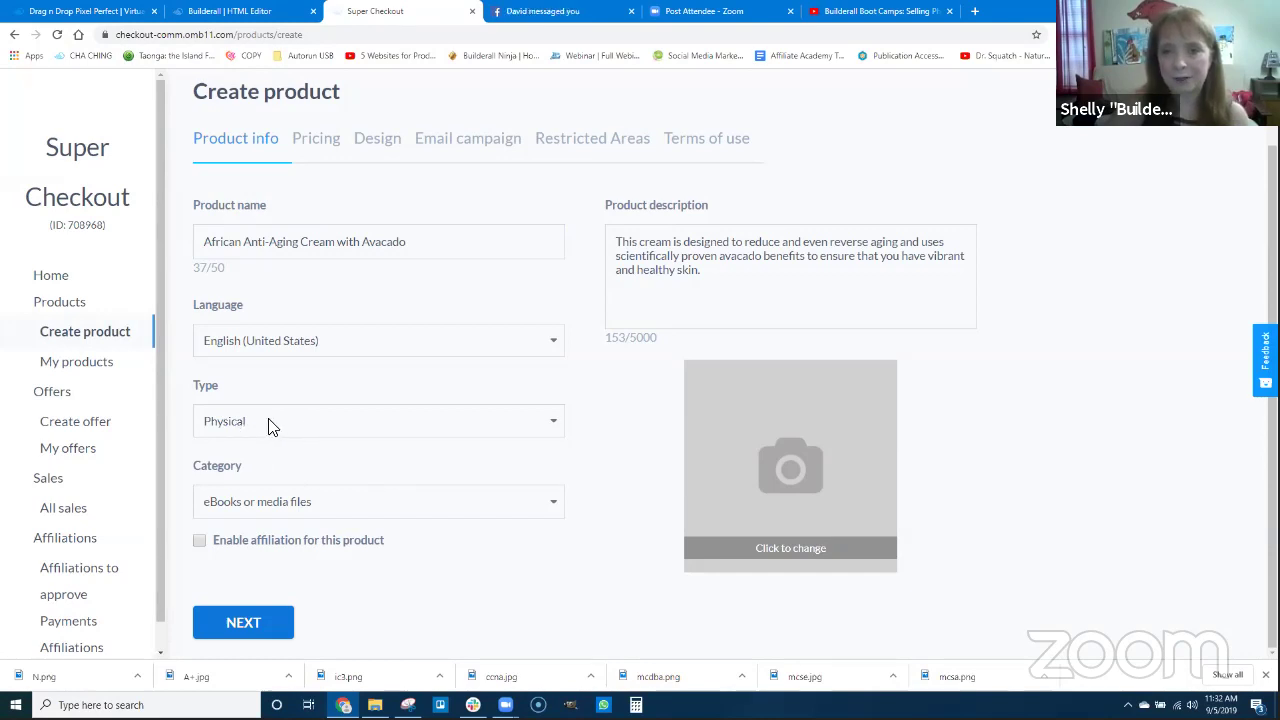
click(288, 506)
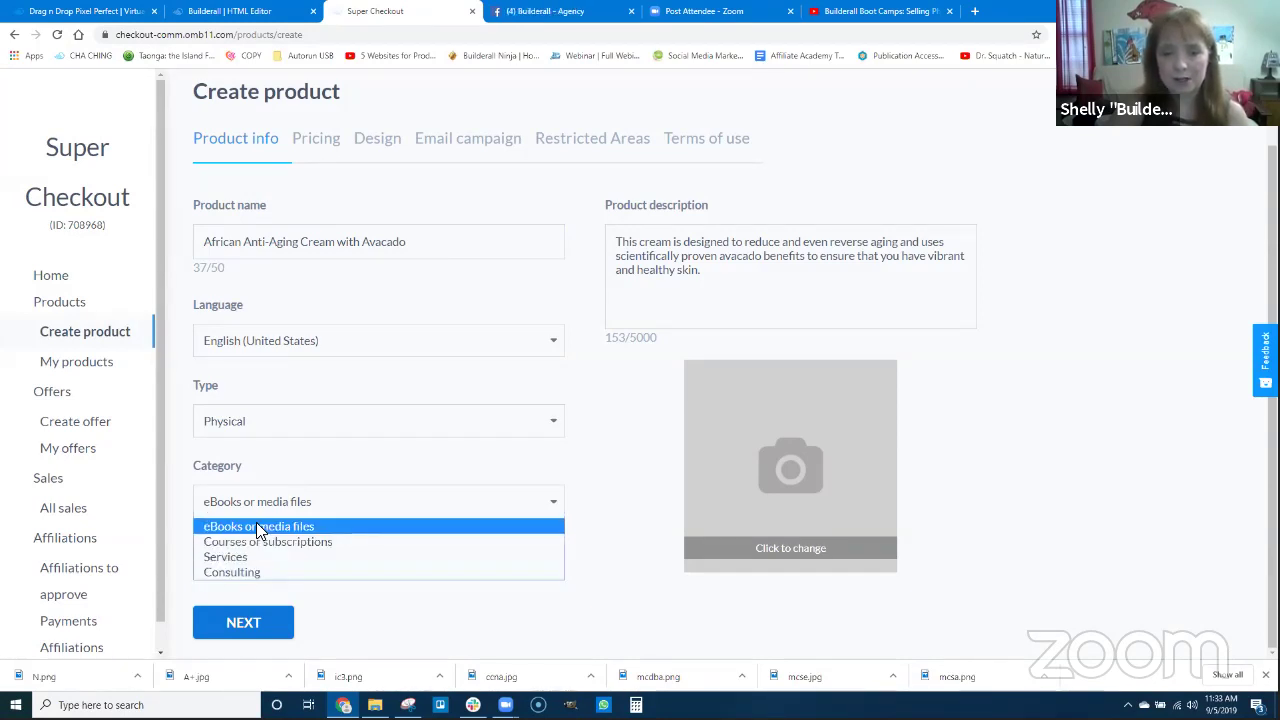
click(258, 557)
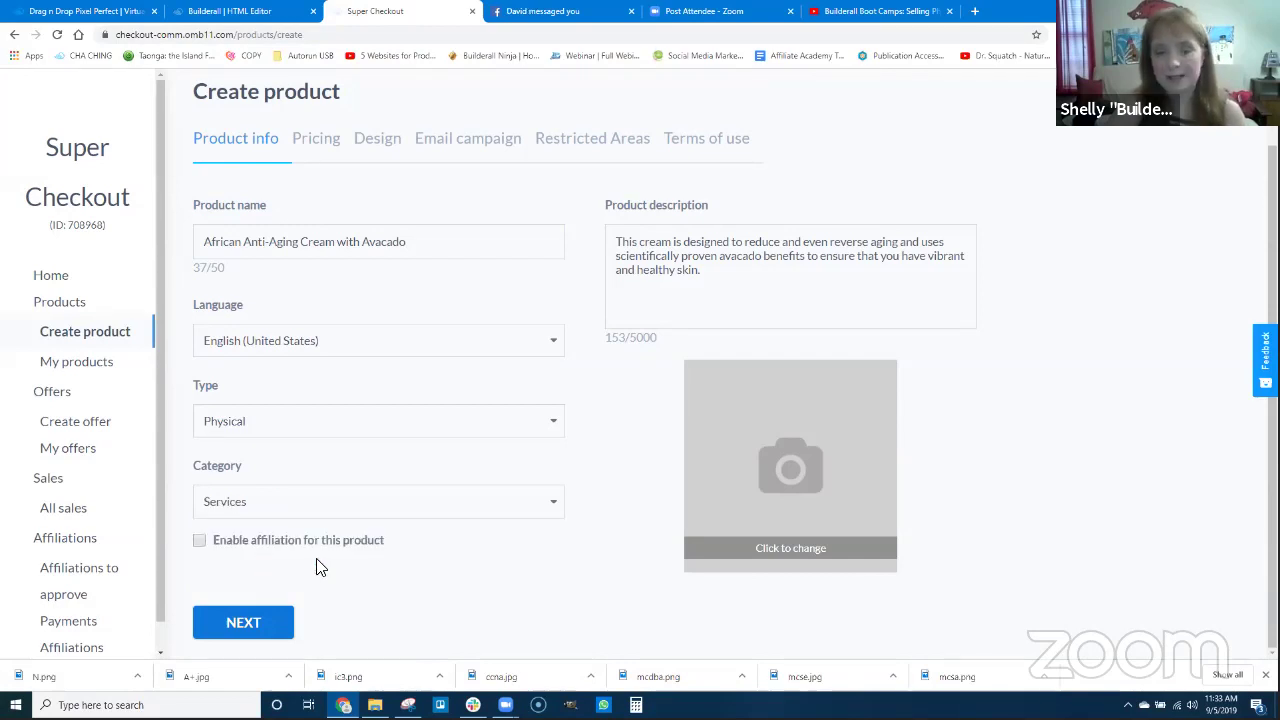
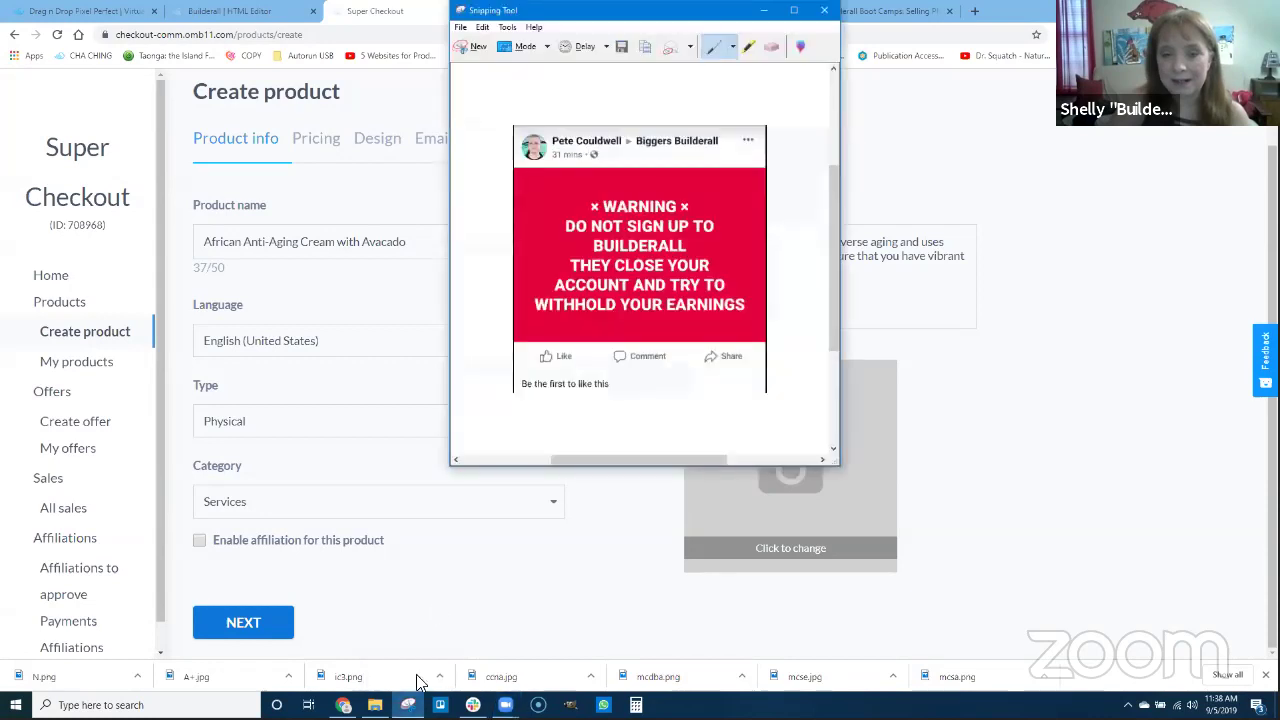
Snip the empty product photo box, circle its camera icon and add a red arrow.
click(467, 46)
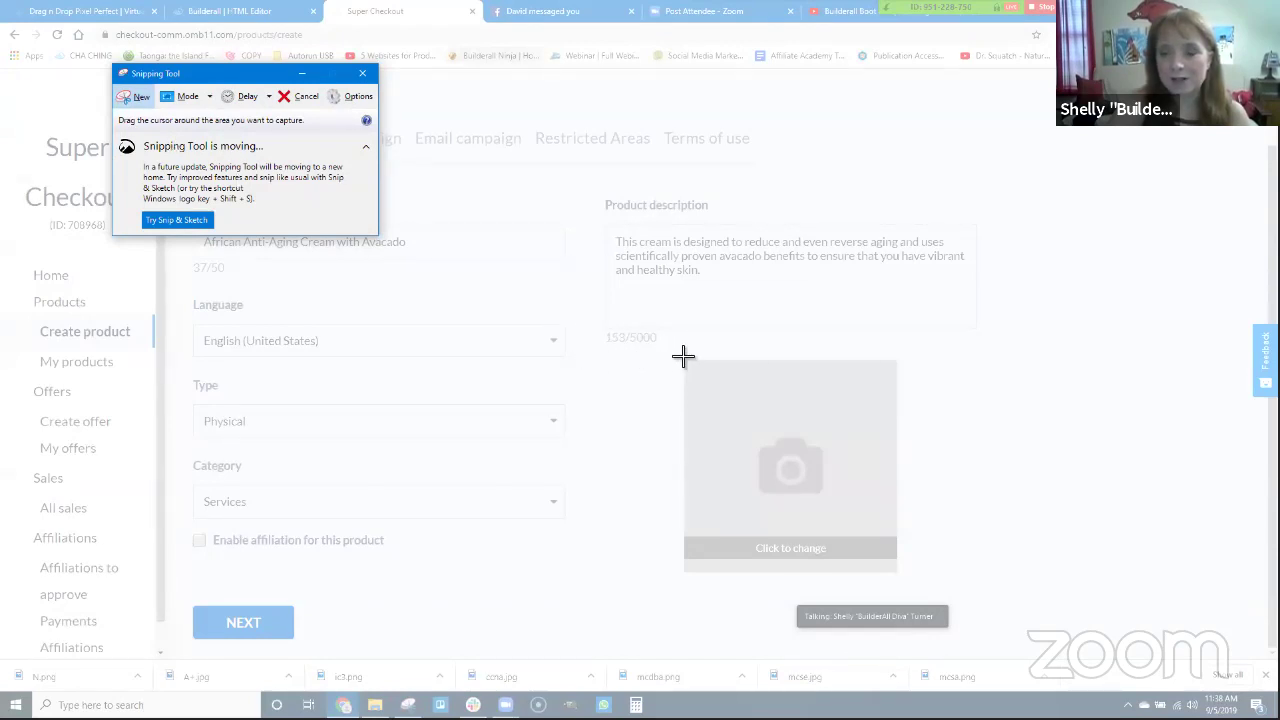
drag(680, 354, 905, 582)
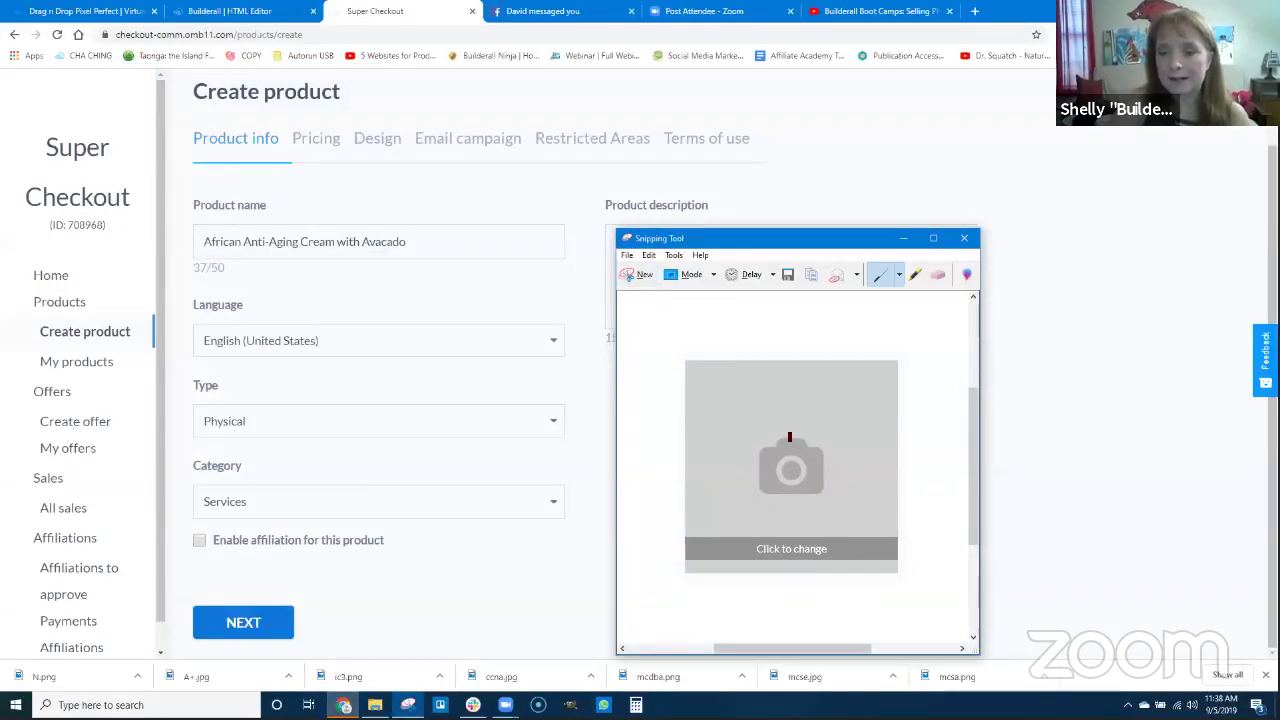
mouse_move(799, 421)
mouse_down()
mouse_move(729, 476)
mouse_move(769, 427)
mouse_up()
mouse_move(874, 337)
mouse_down()
mouse_move(820, 430)
mouse_move(876, 427)
mouse_up()
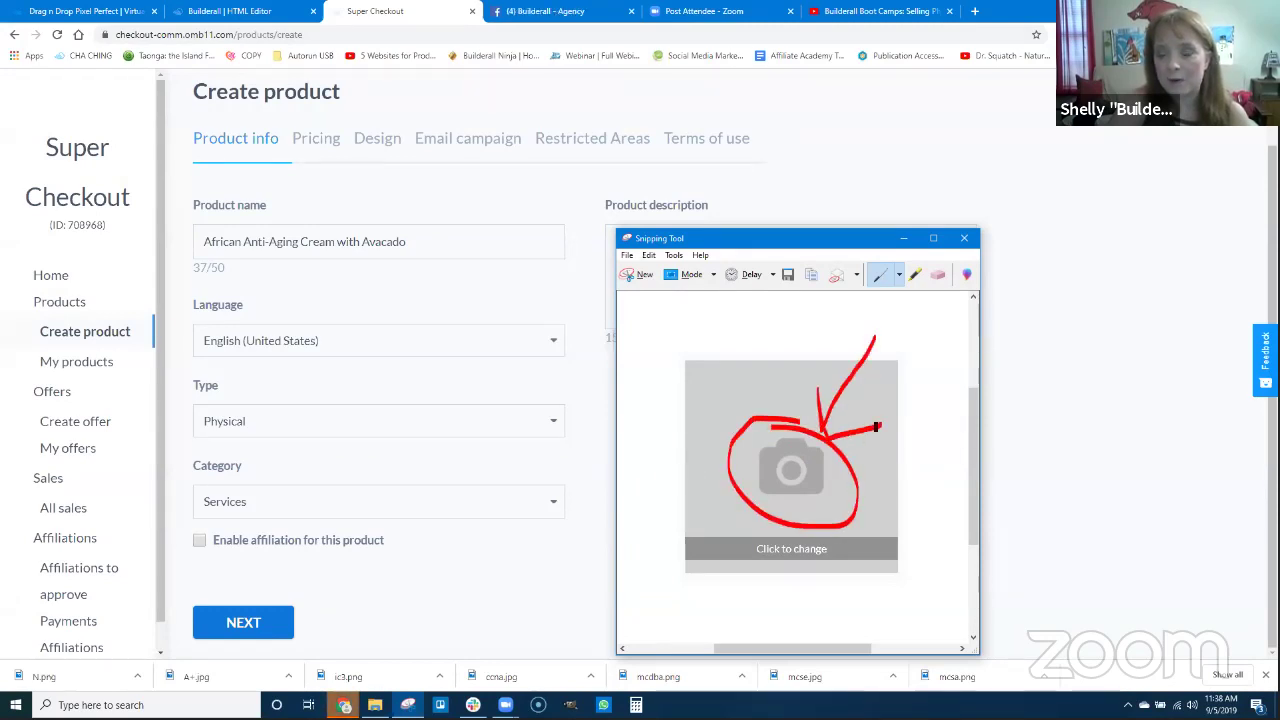
right_click(788, 438)
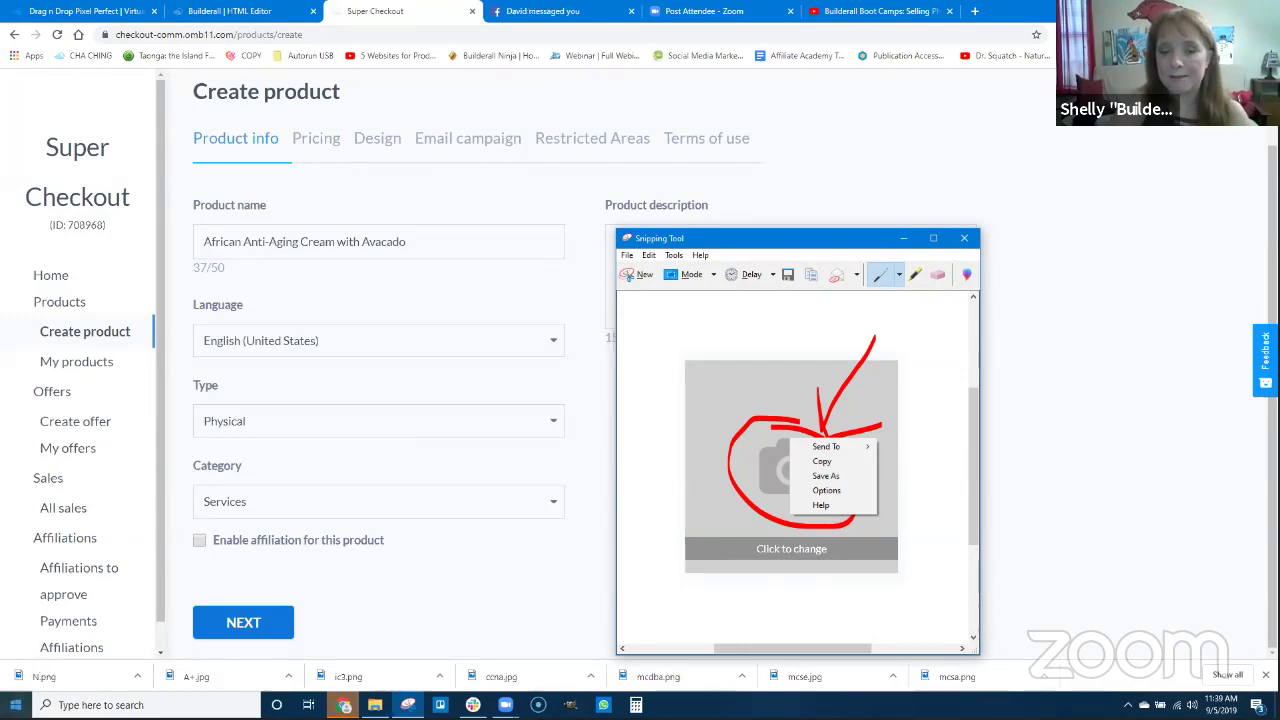
click(903, 238)
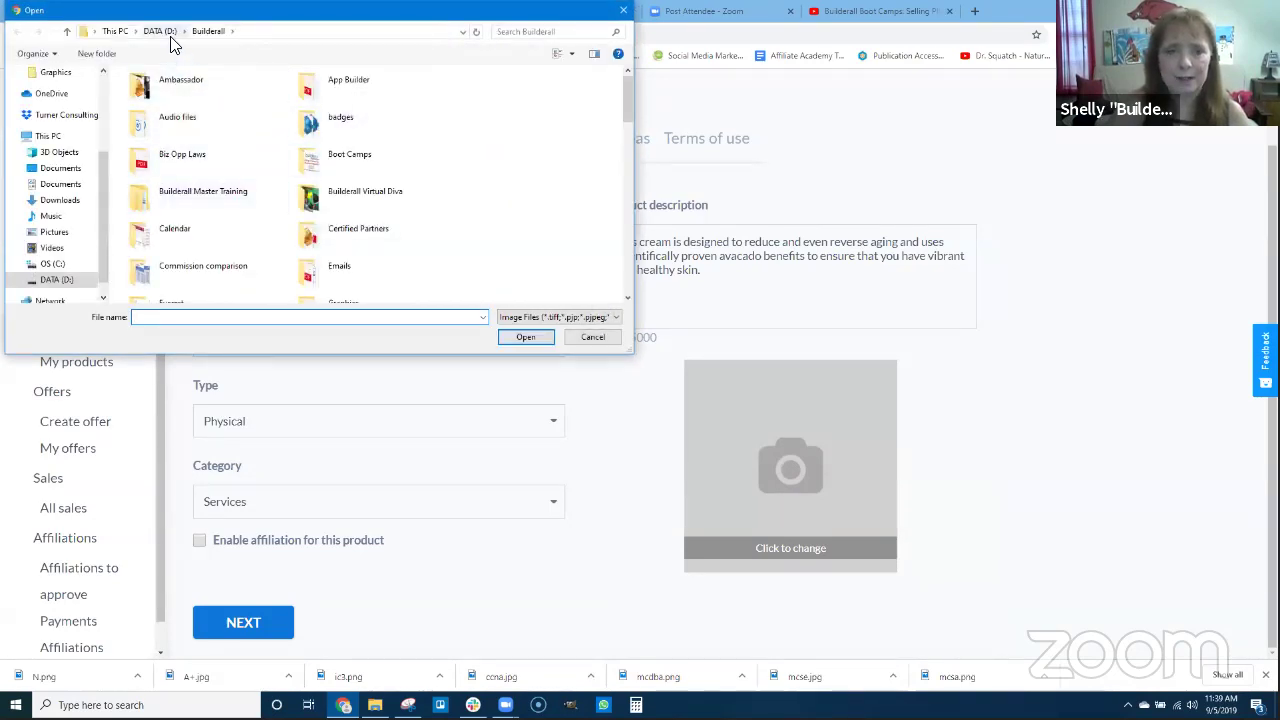
Load picture1.PNG from the Pictures > facial cream folder as the product image.
click(160, 31)
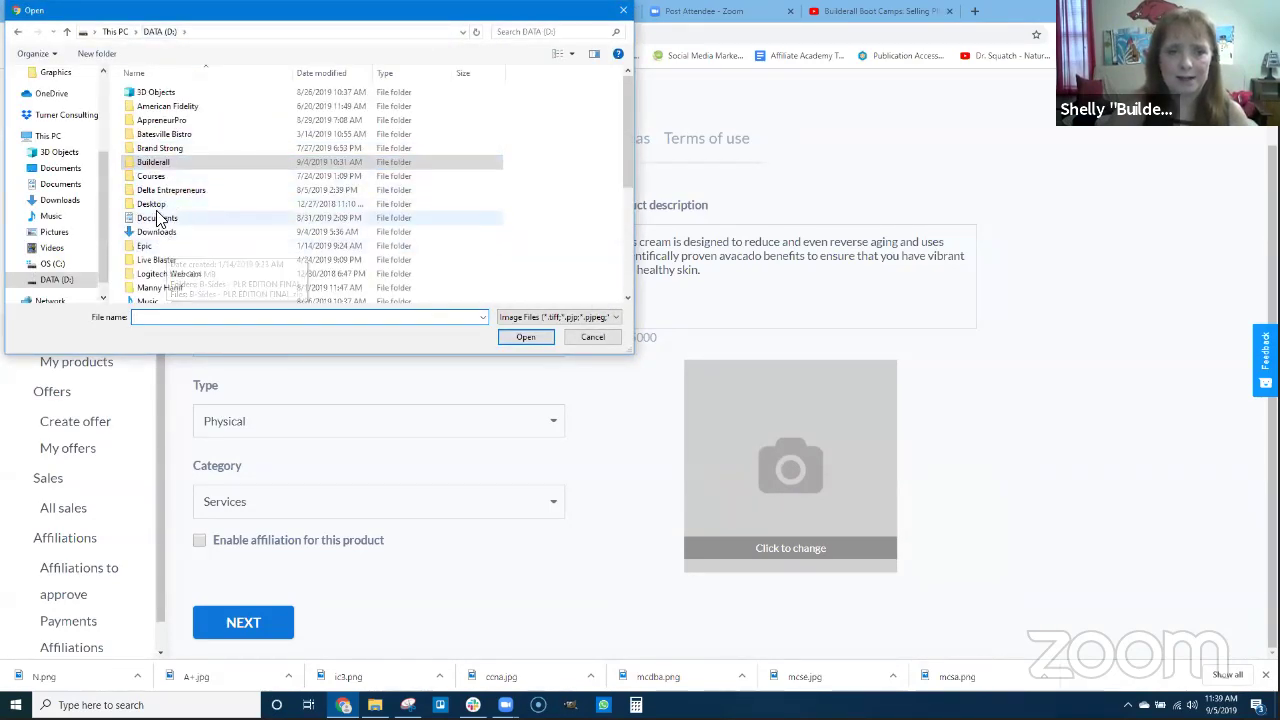
scroll(170, 252, down, 3)
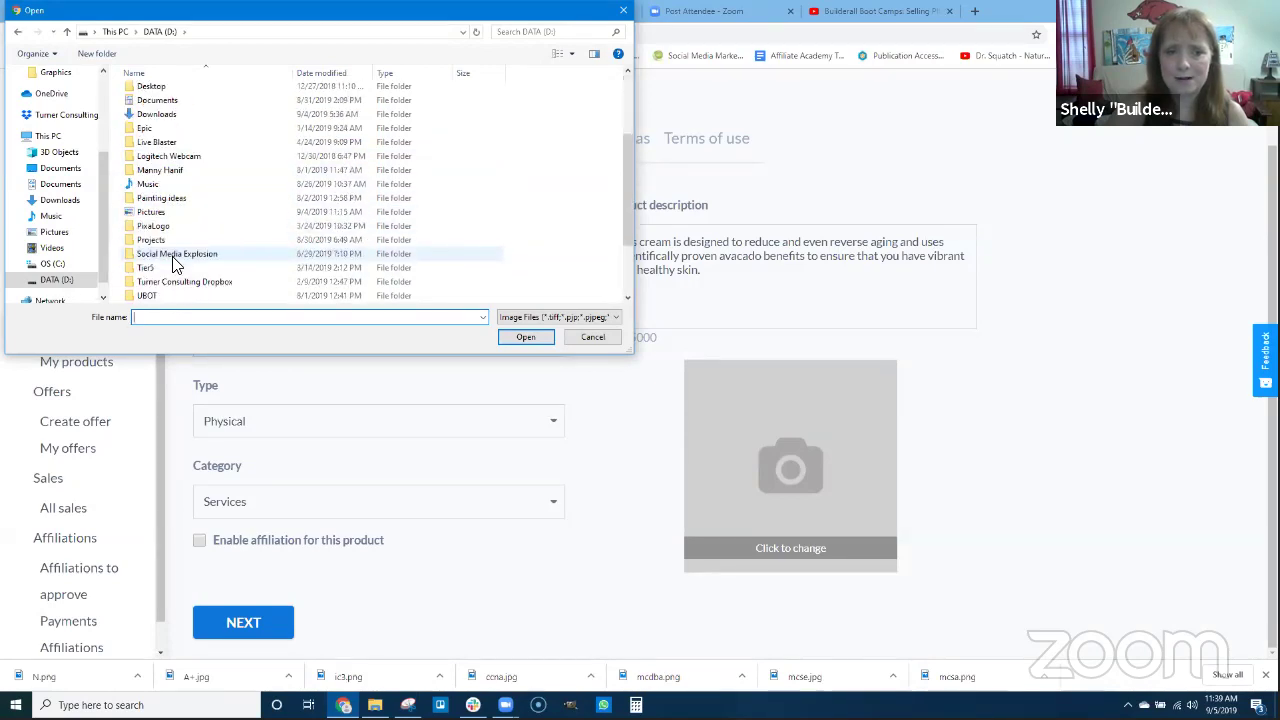
click(55, 232)
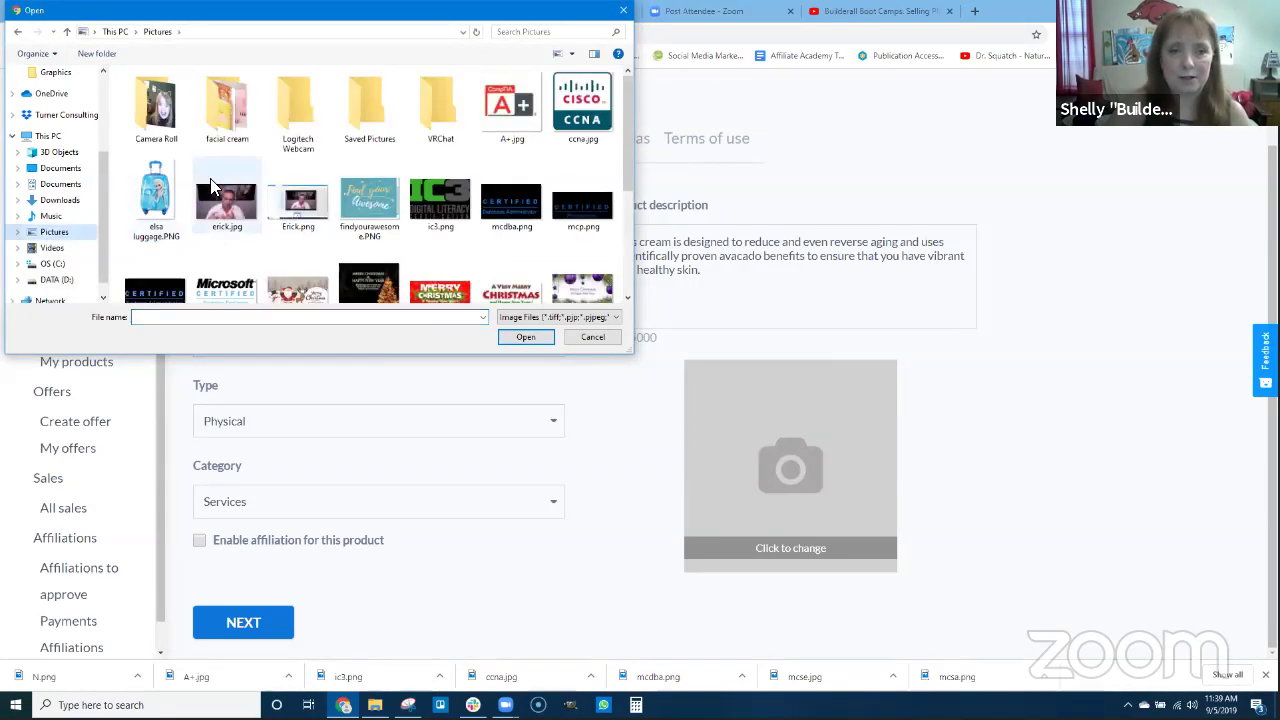
double_click(224, 124)
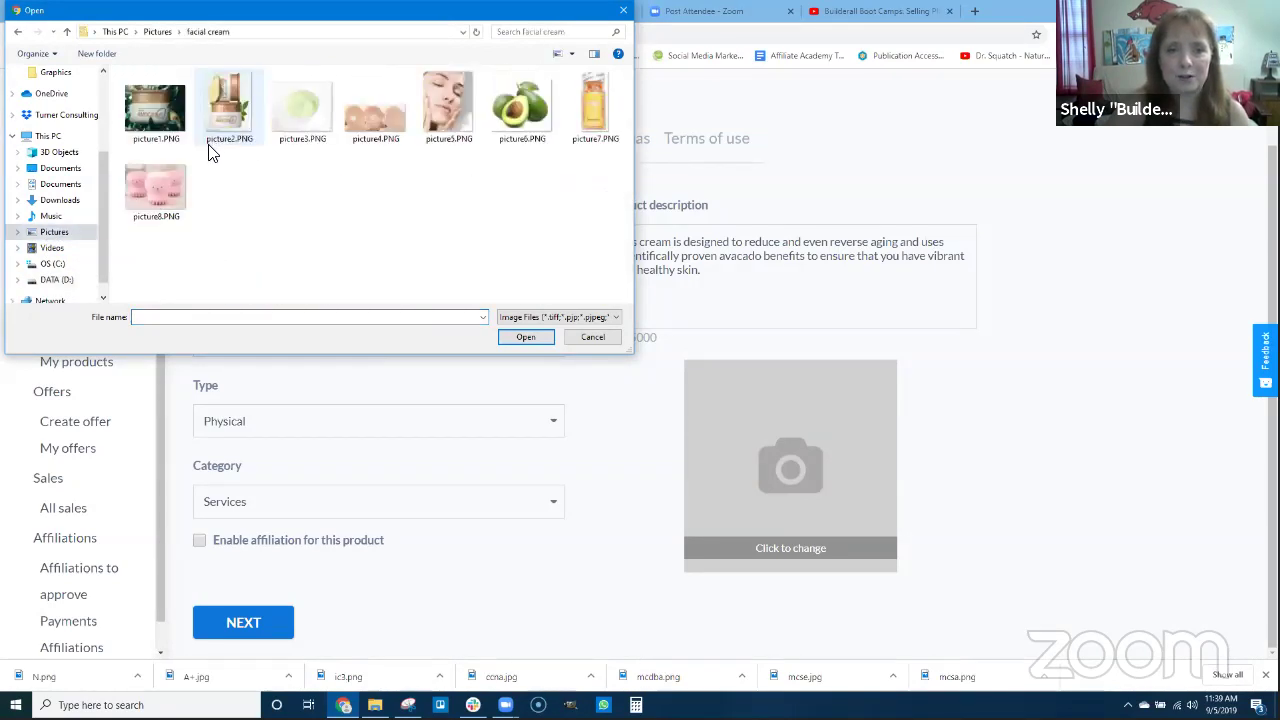
click(152, 108)
click(526, 337)
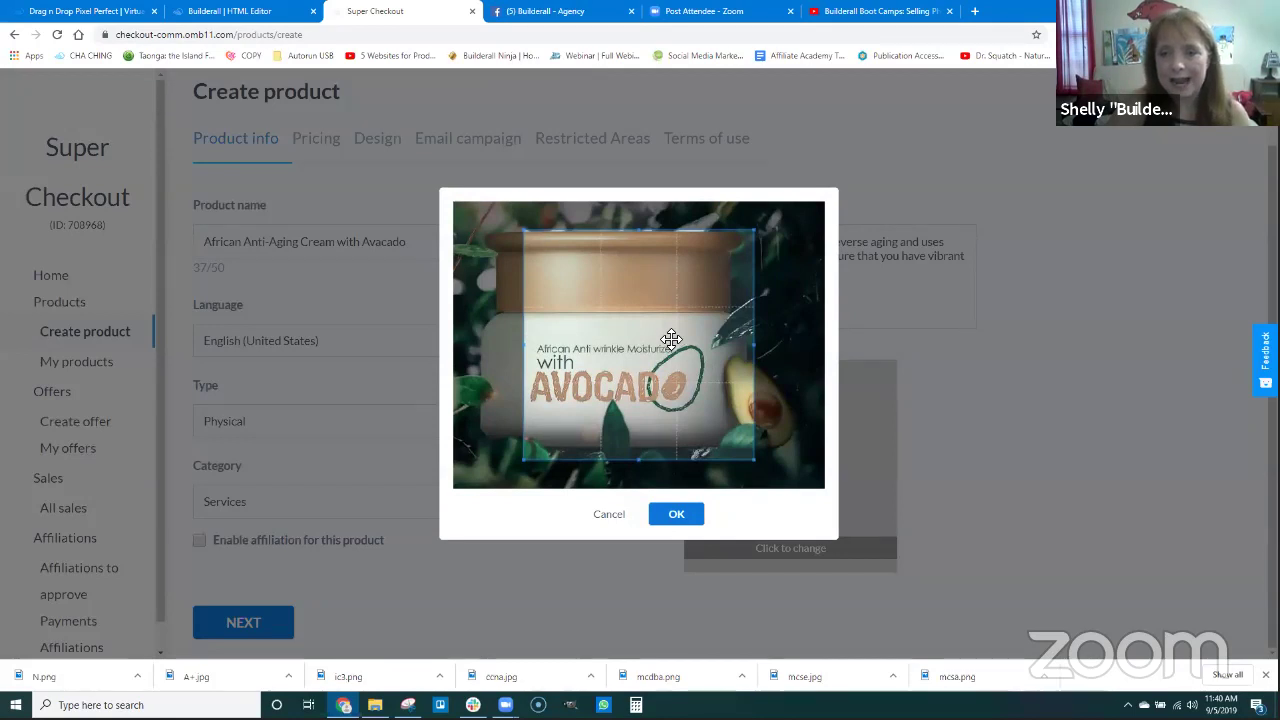
Adjust the crop box around the avocado cream jar and accept the crop.
drag(673, 342, 695, 370)
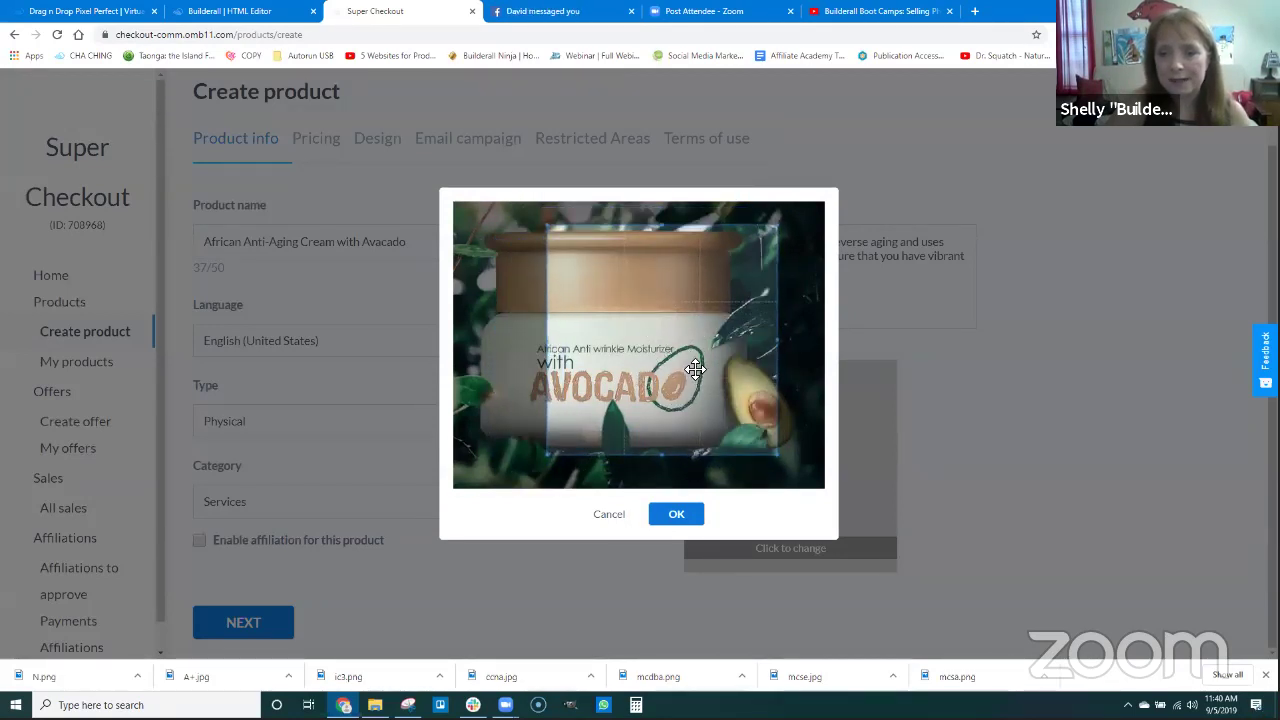
drag(551, 228, 400, 194)
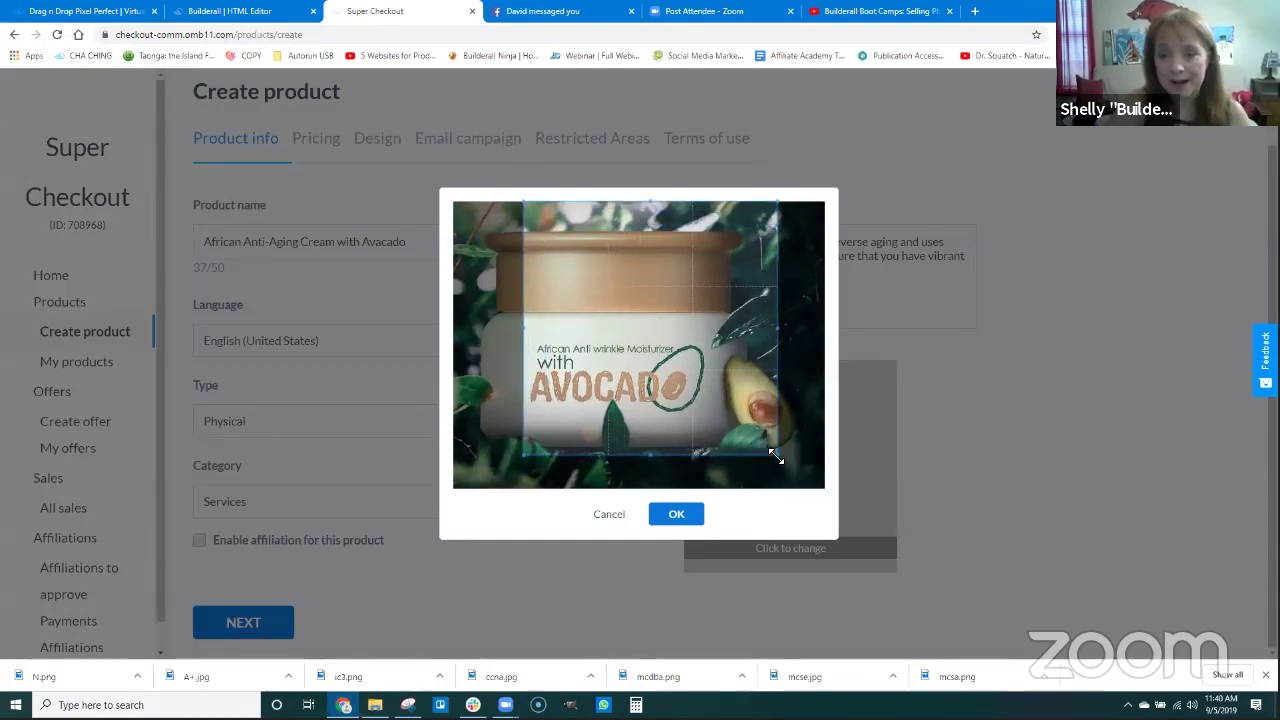
drag(776, 456, 820, 523)
drag(771, 386, 721, 384)
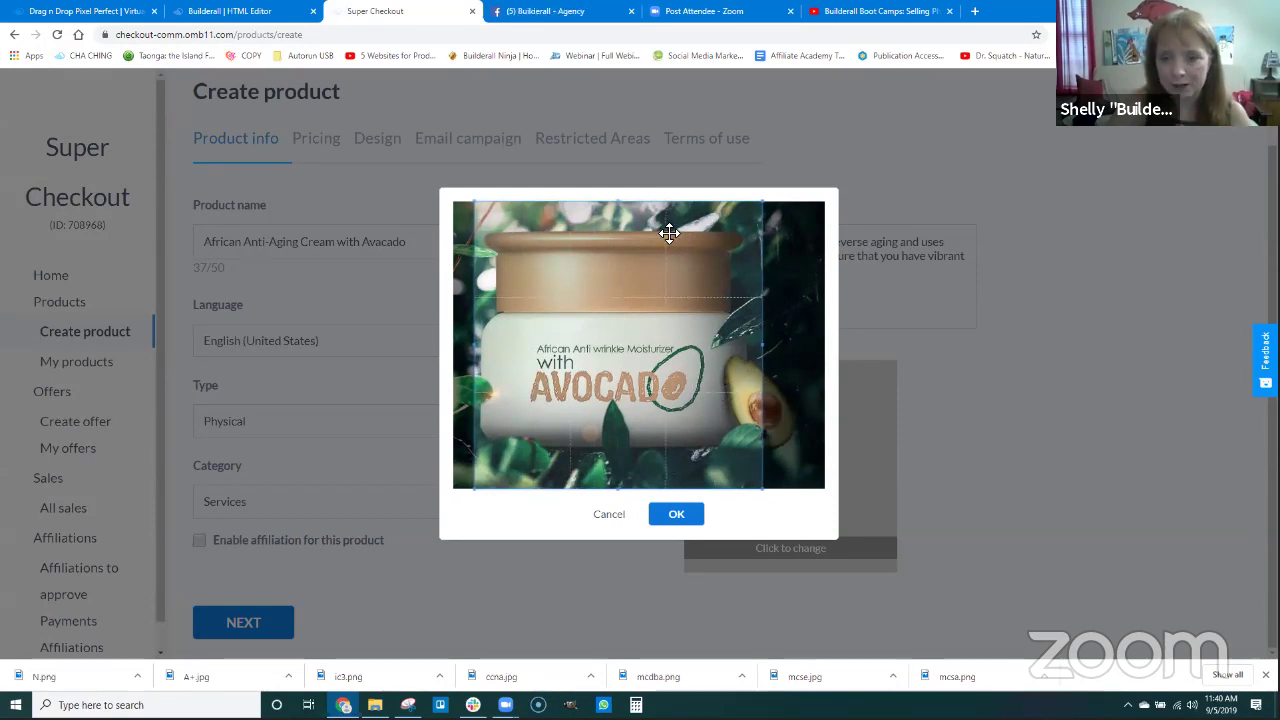
drag(627, 364, 621, 361)
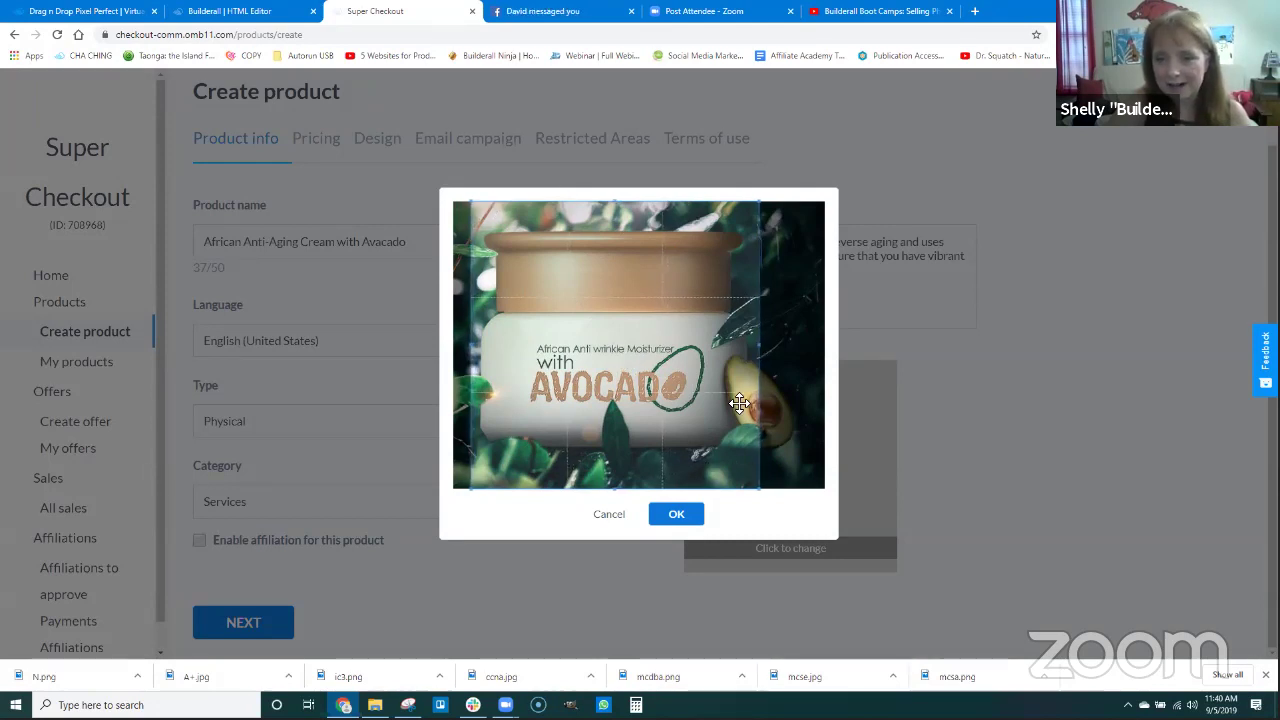
click(681, 516)
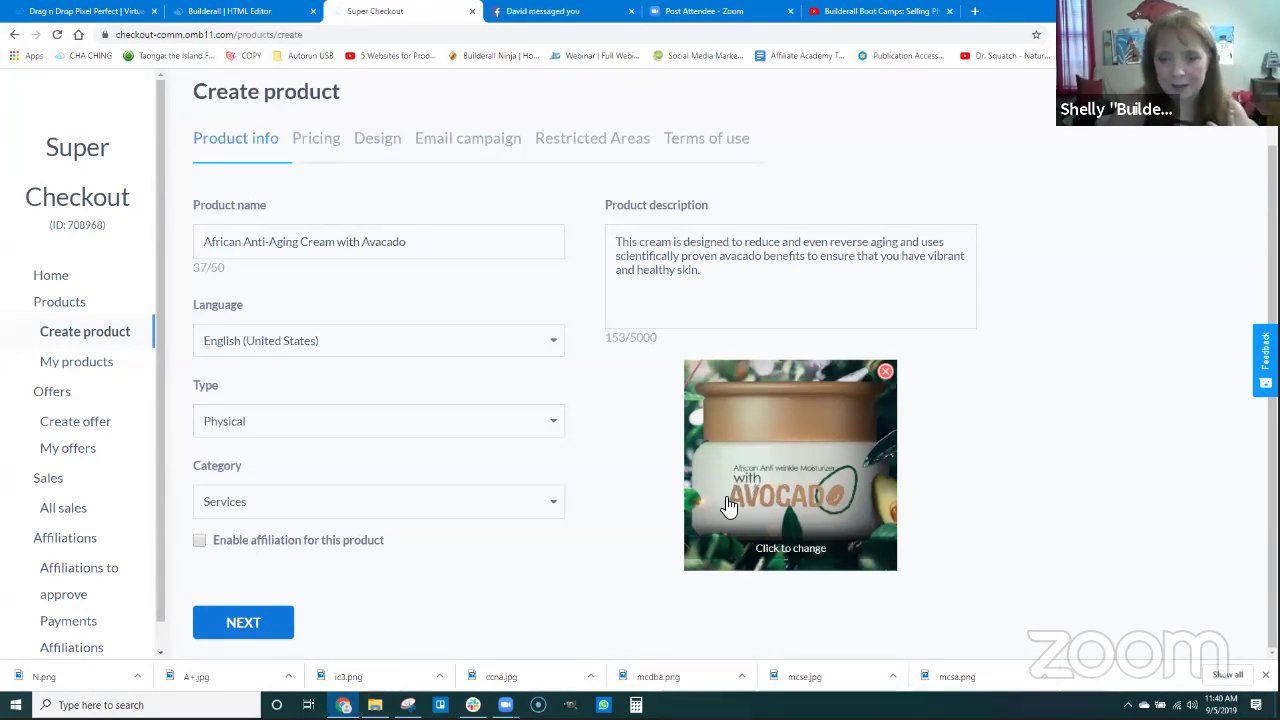
On the Pricing step, enable the 'Builderall Super Checkout' PayPal method after reviewing its settings.
click(244, 623)
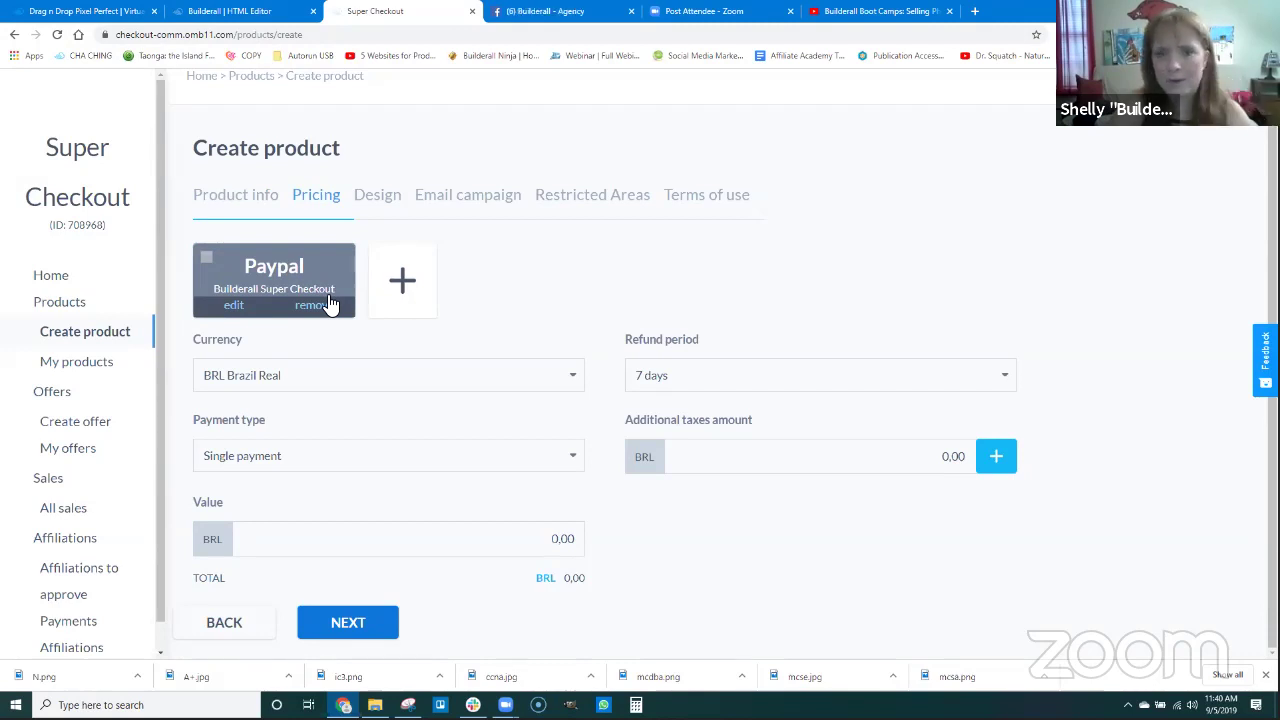
click(206, 258)
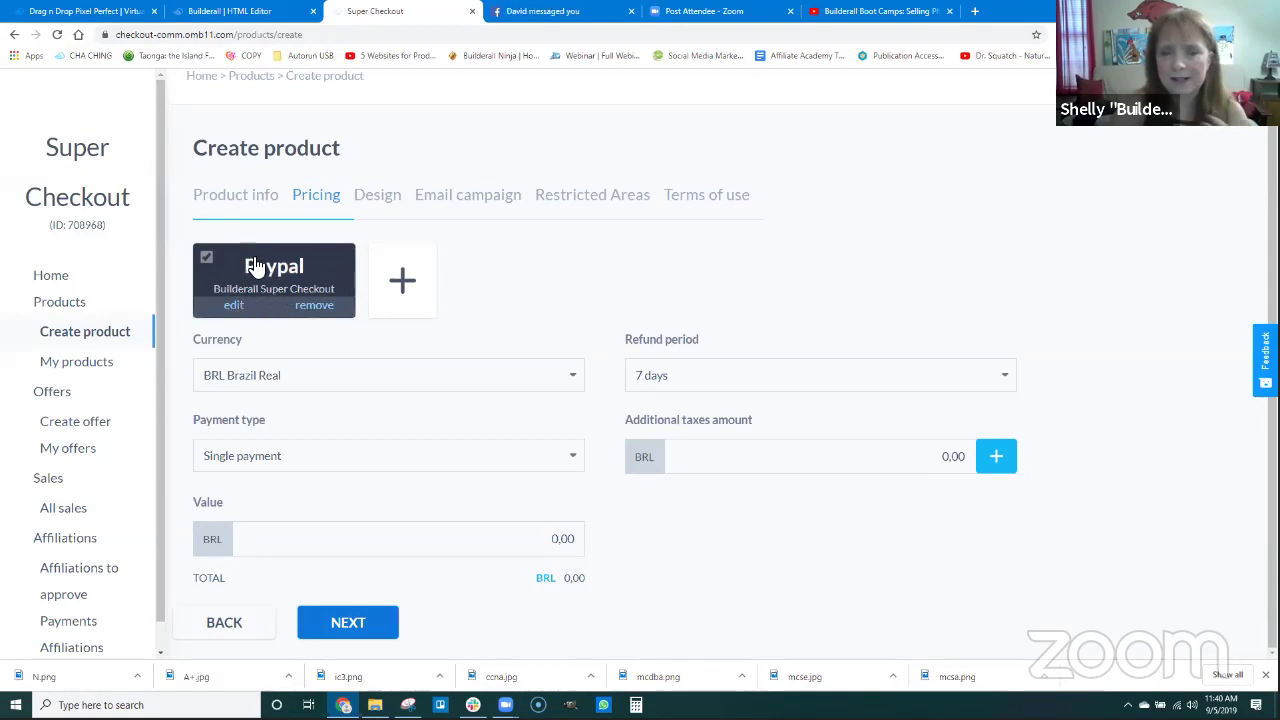
click(235, 308)
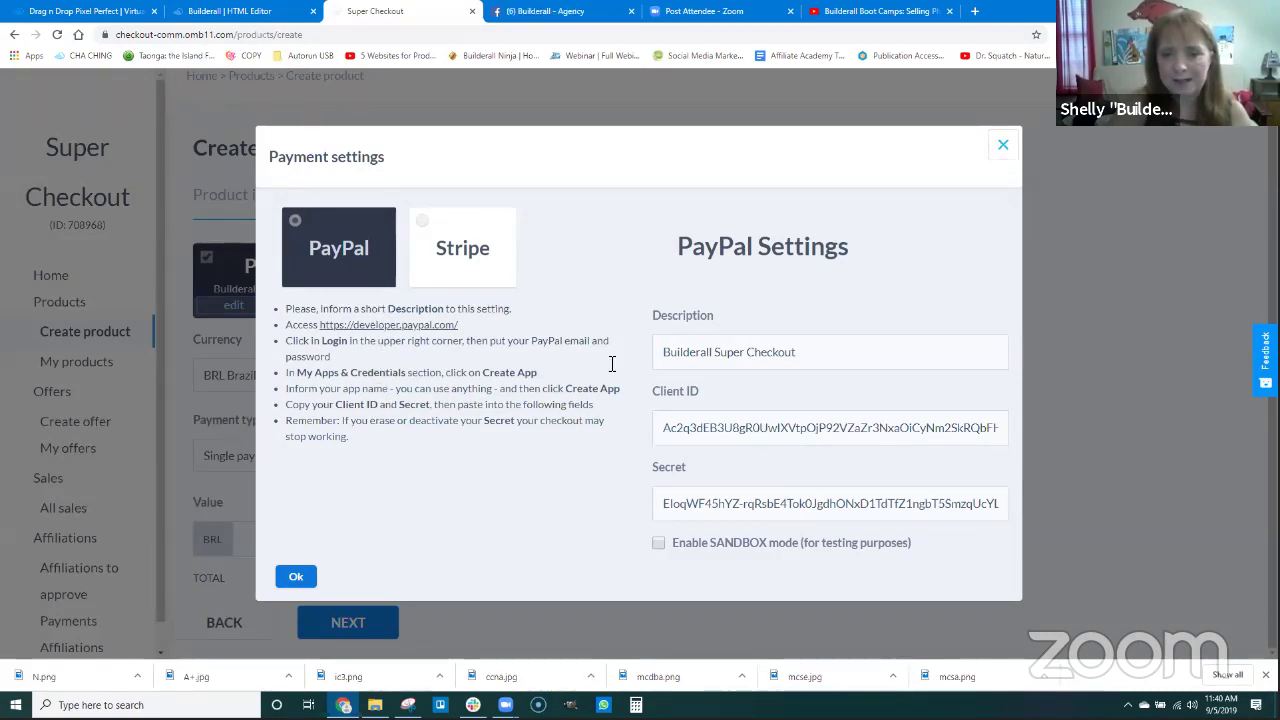
click(1003, 146)
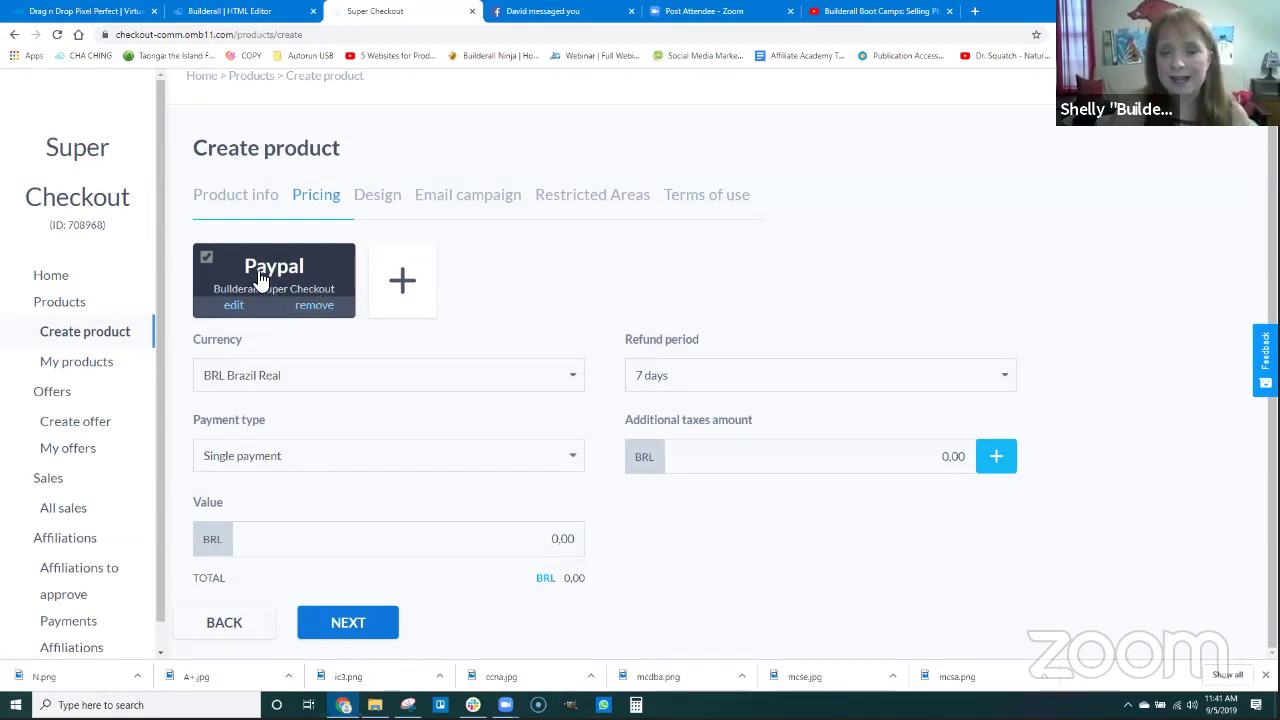
Set the currency to USD United States Dollar and keep Single payment as the payment type.
click(251, 376)
click(260, 400)
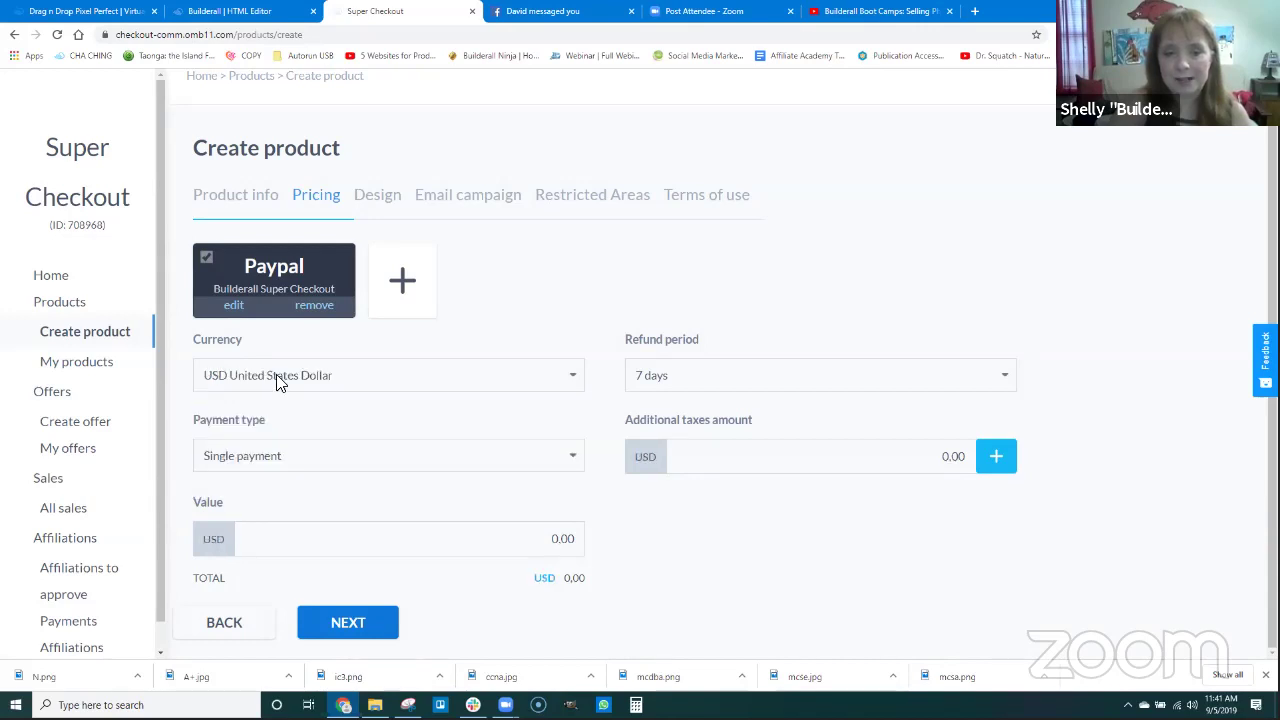
click(274, 375)
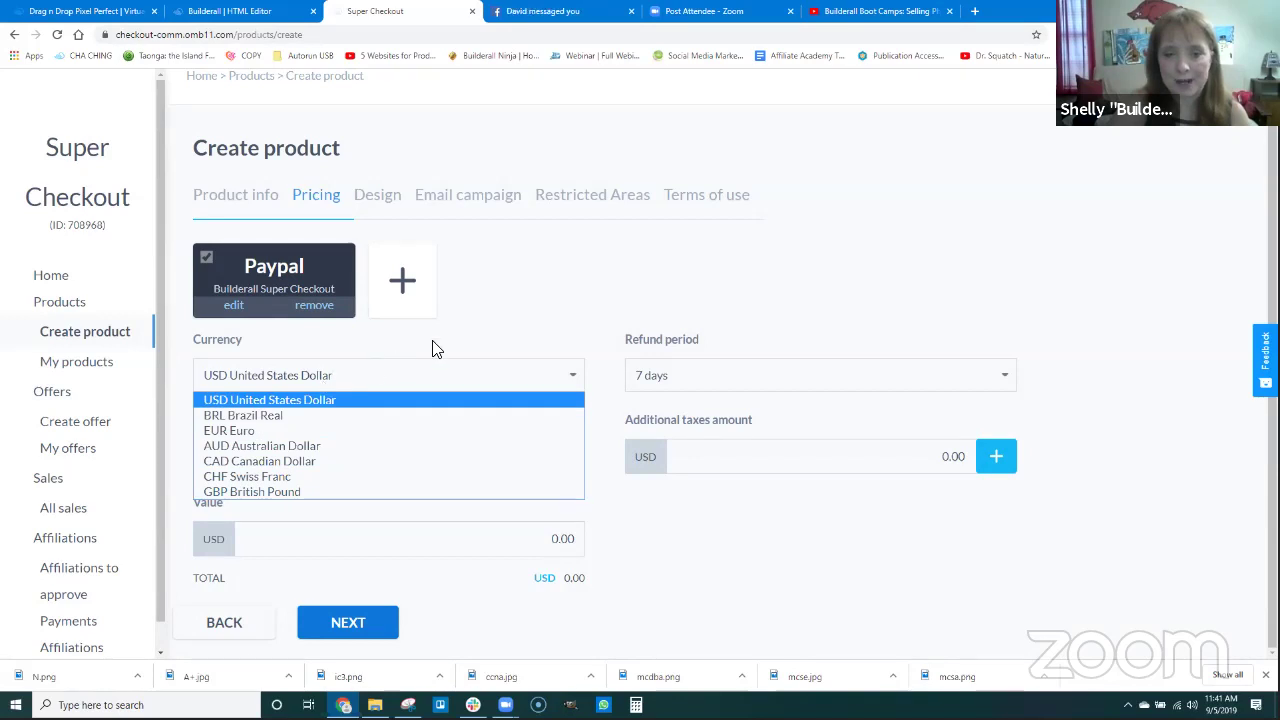
click(362, 362)
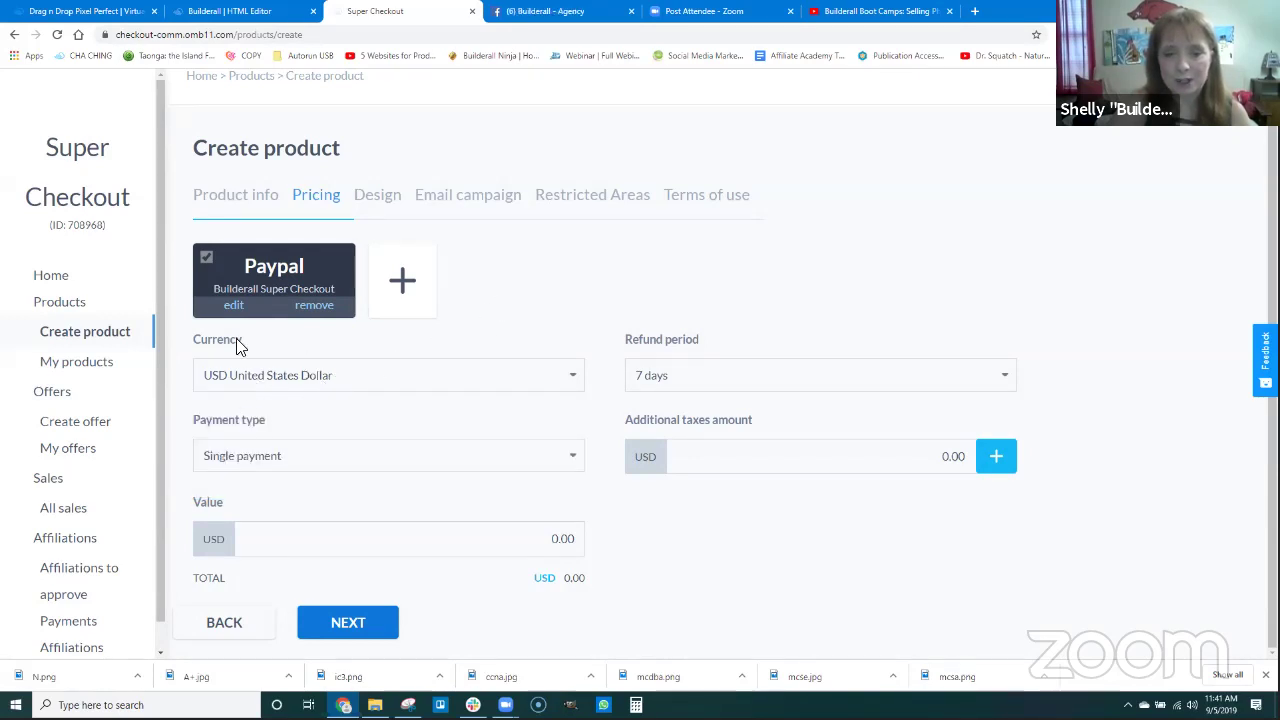
click(280, 453)
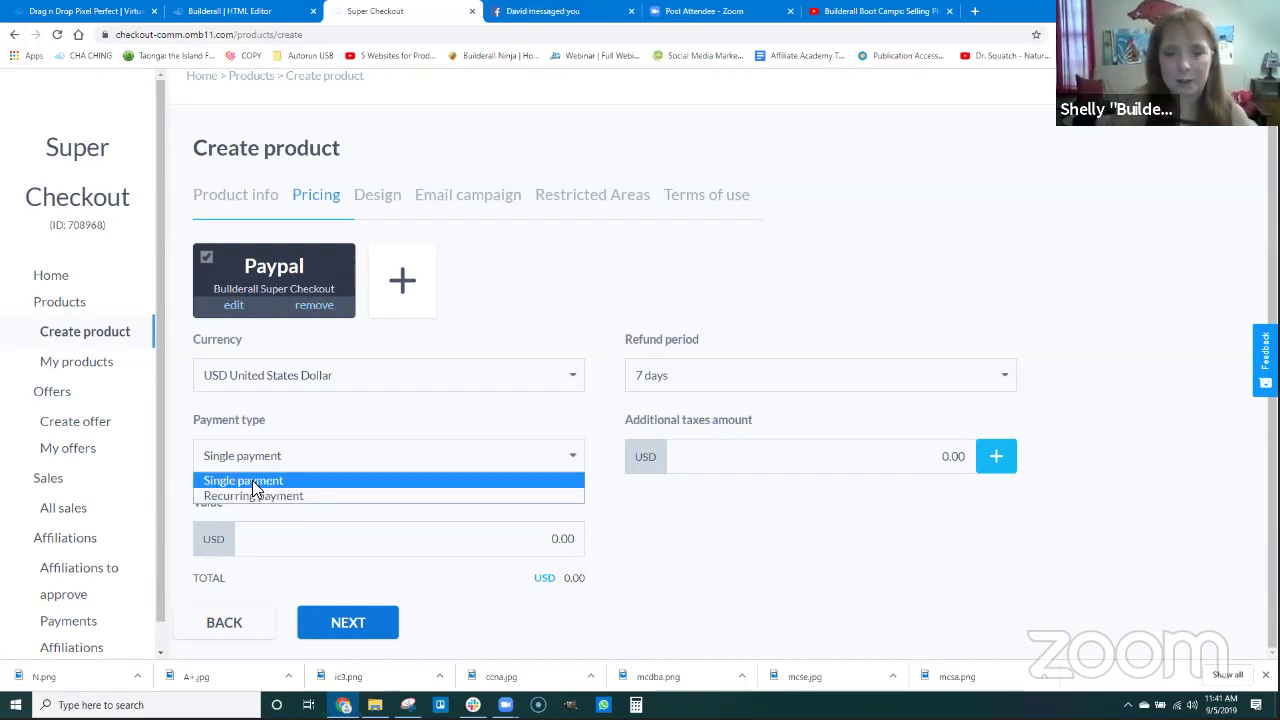
click(252, 480)
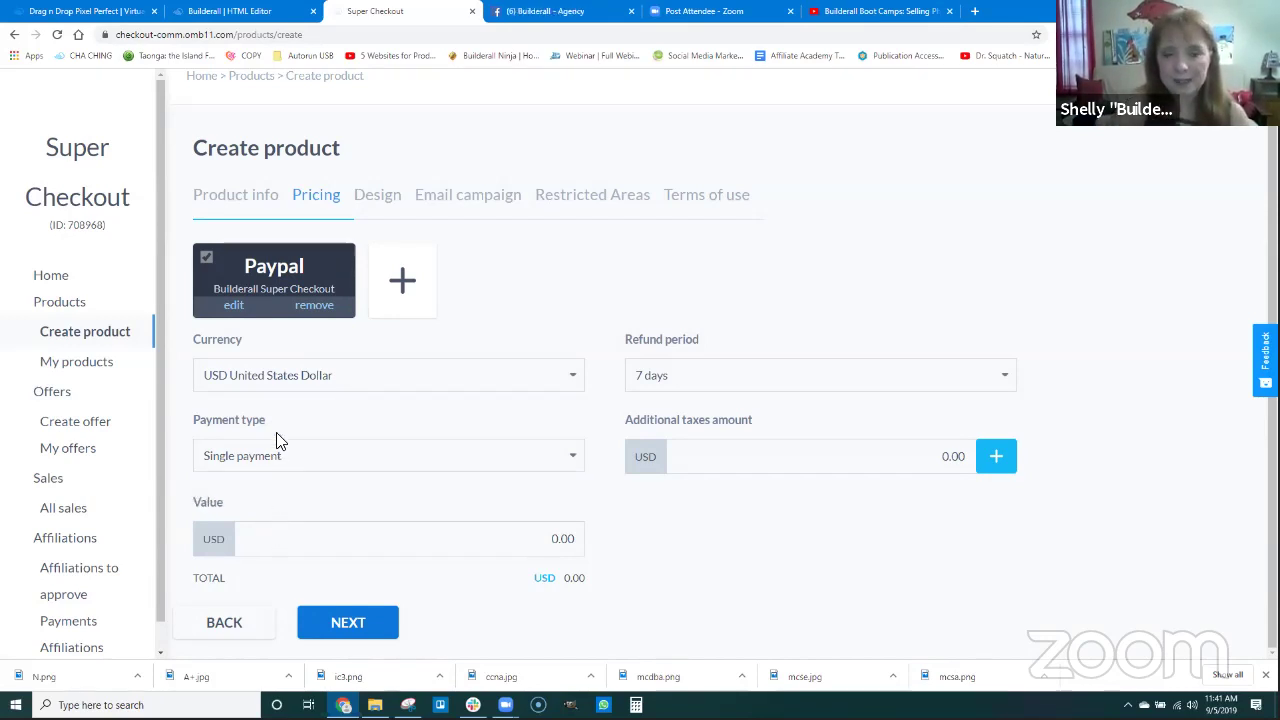
Enter a price value of 0.05 and keep the refund period at 7 days.
double_click(562, 538)
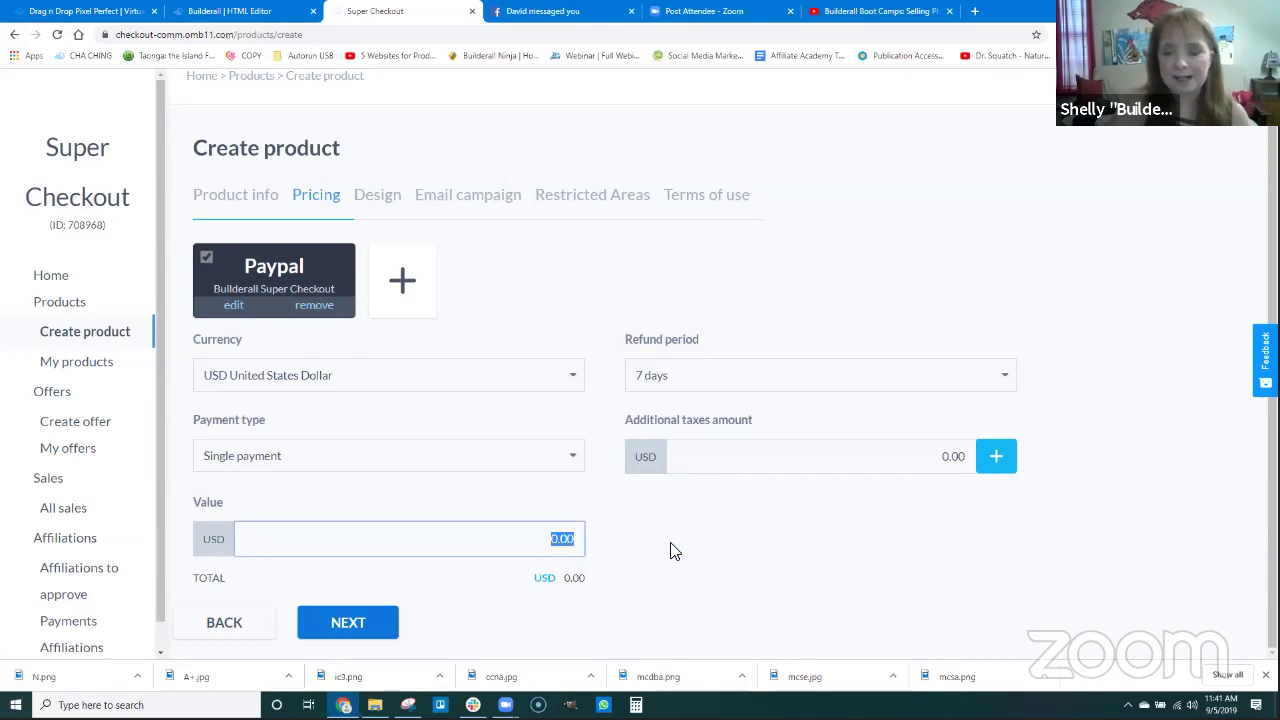
text(5)
click(640, 546)
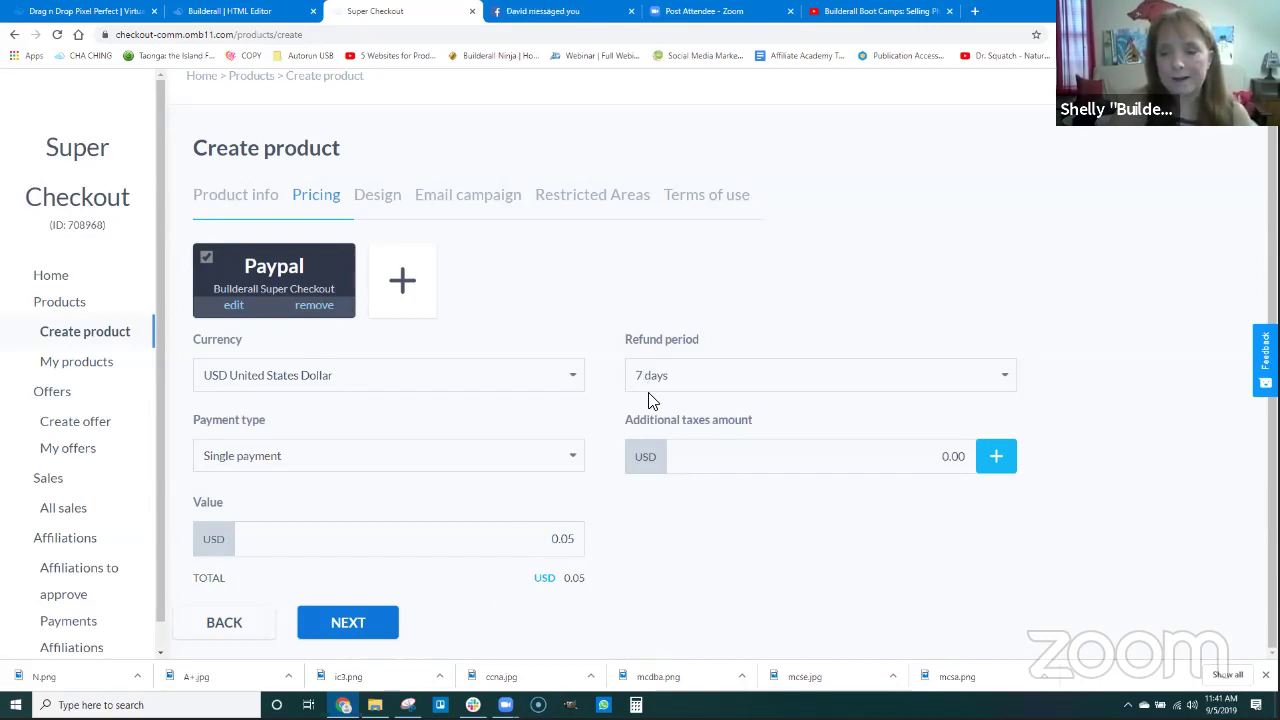
click(673, 376)
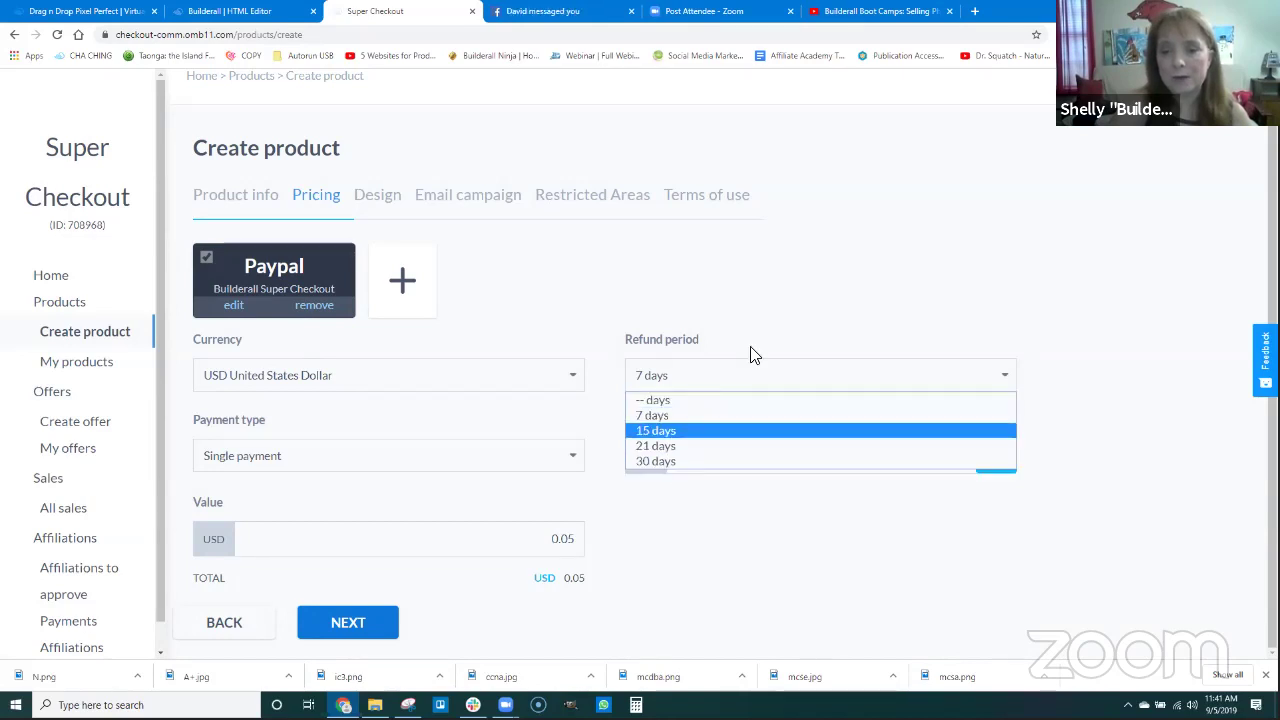
click(784, 323)
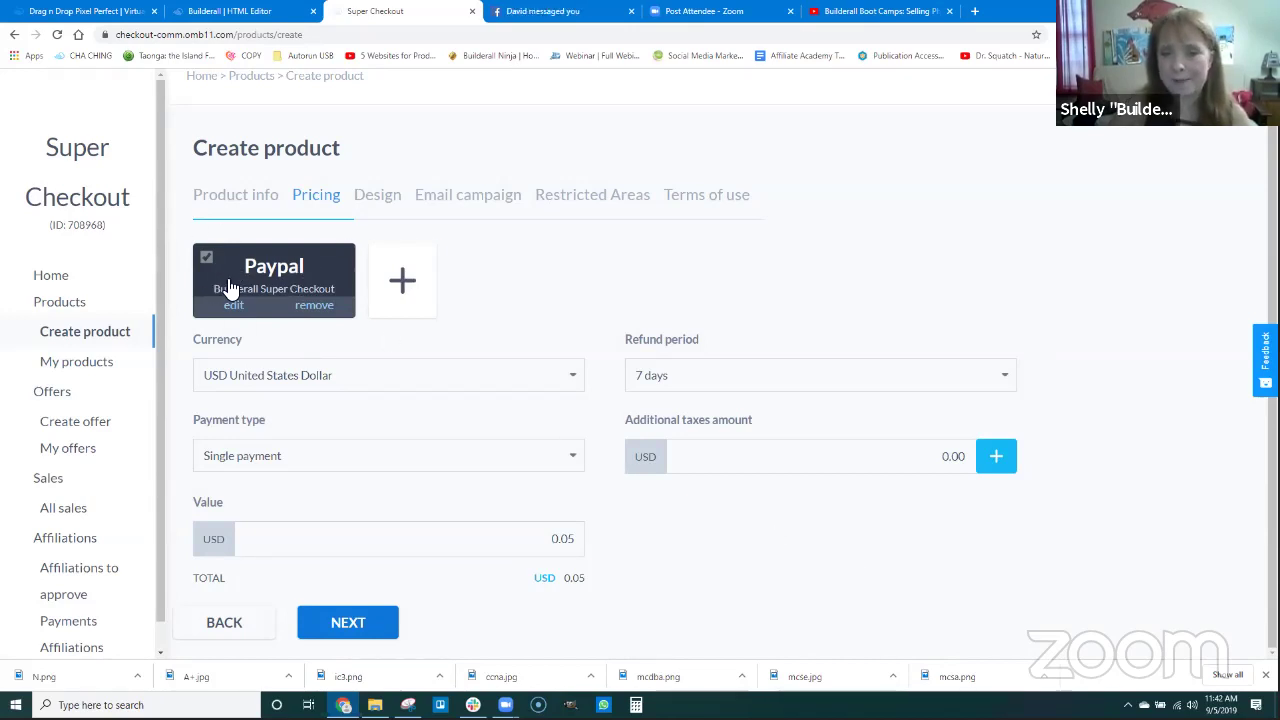
View the Stripe settings without adding Stripe, then advance to the Design step with Template 1.
click(403, 283)
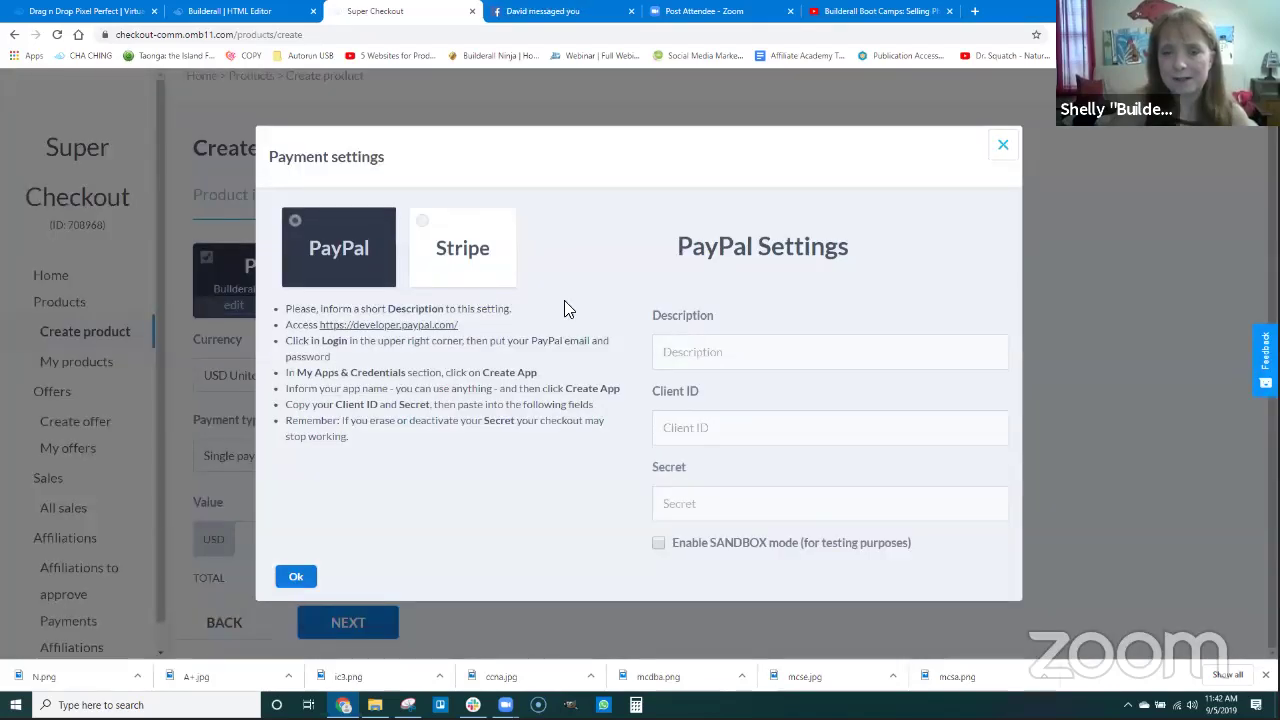
click(425, 228)
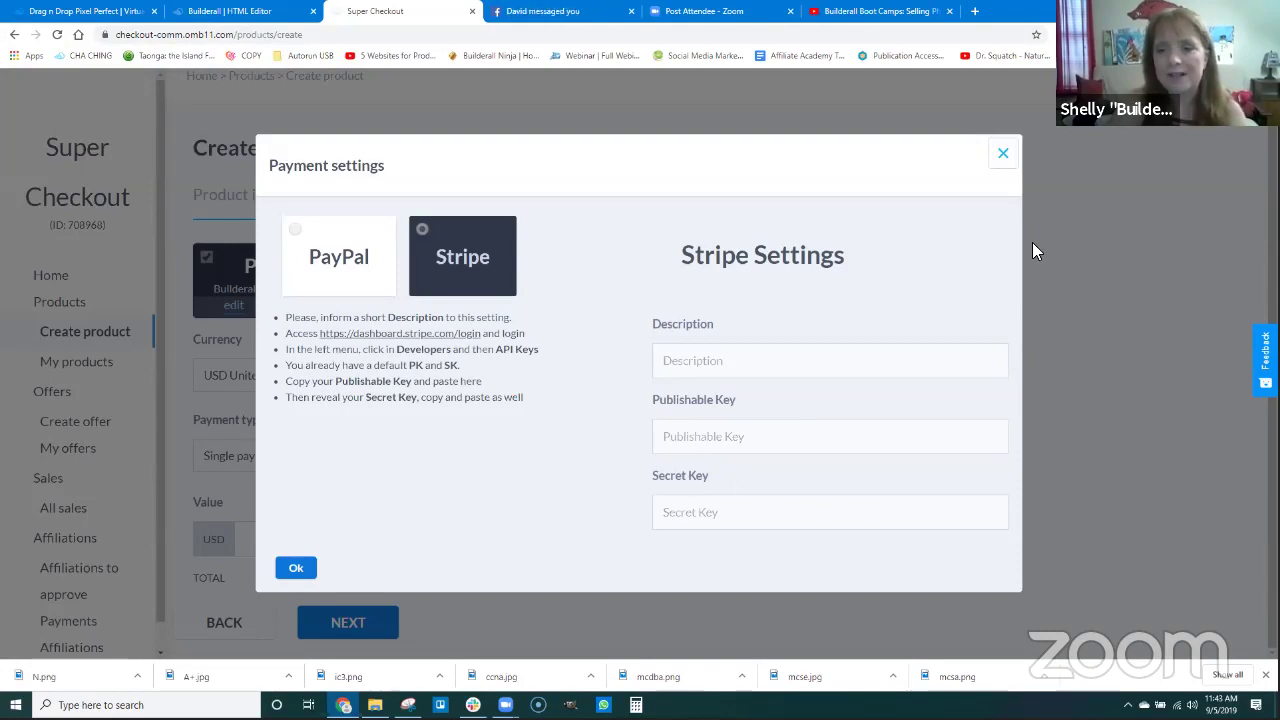
click(1003, 153)
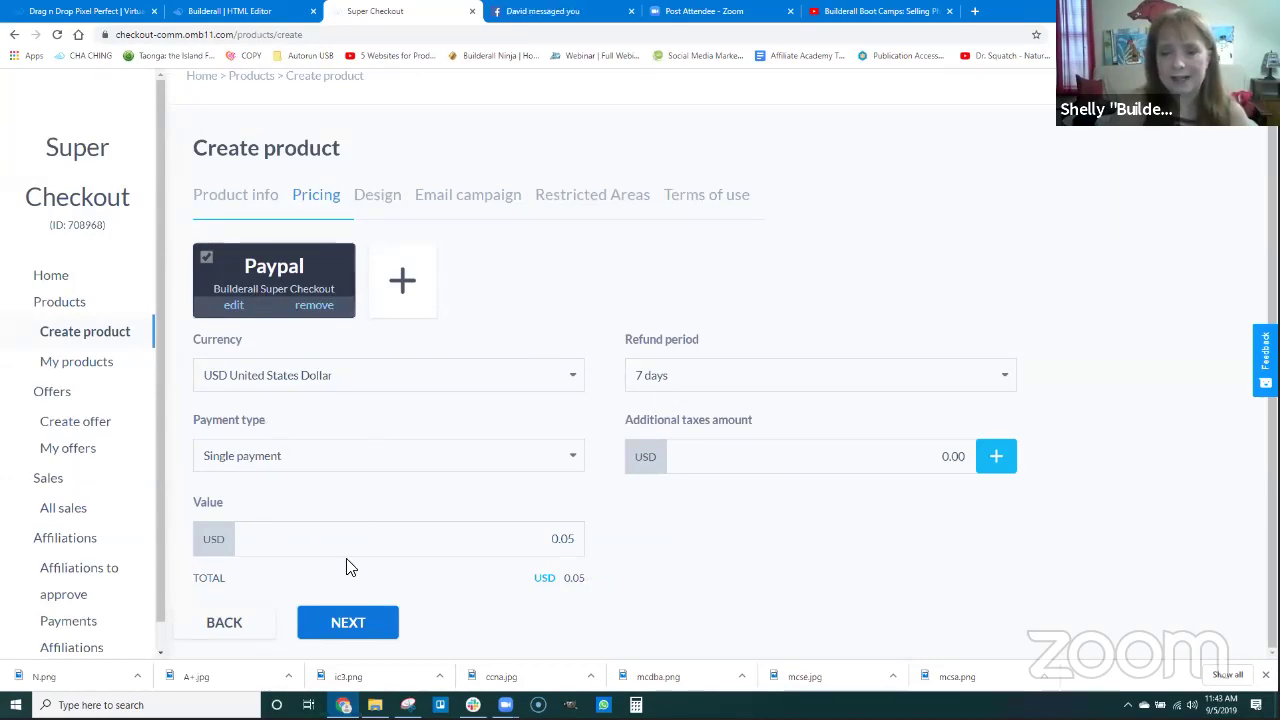
click(352, 624)
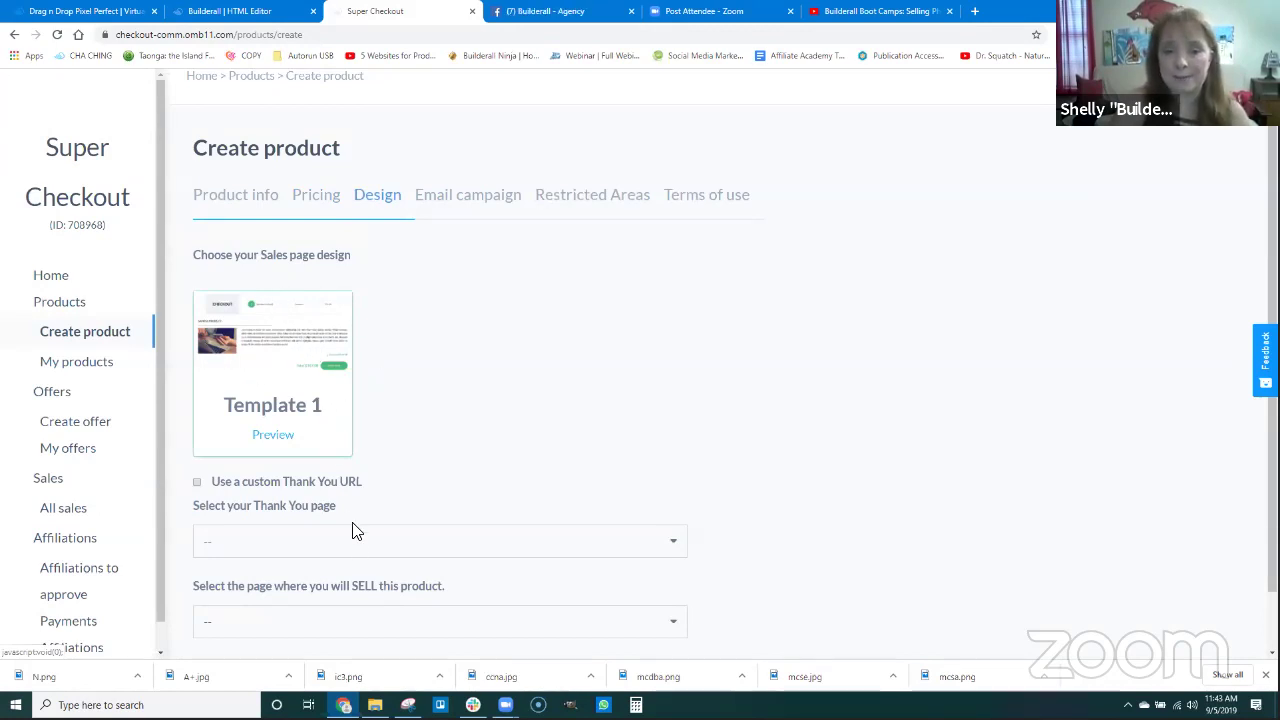
scroll(352, 531, down, 1)
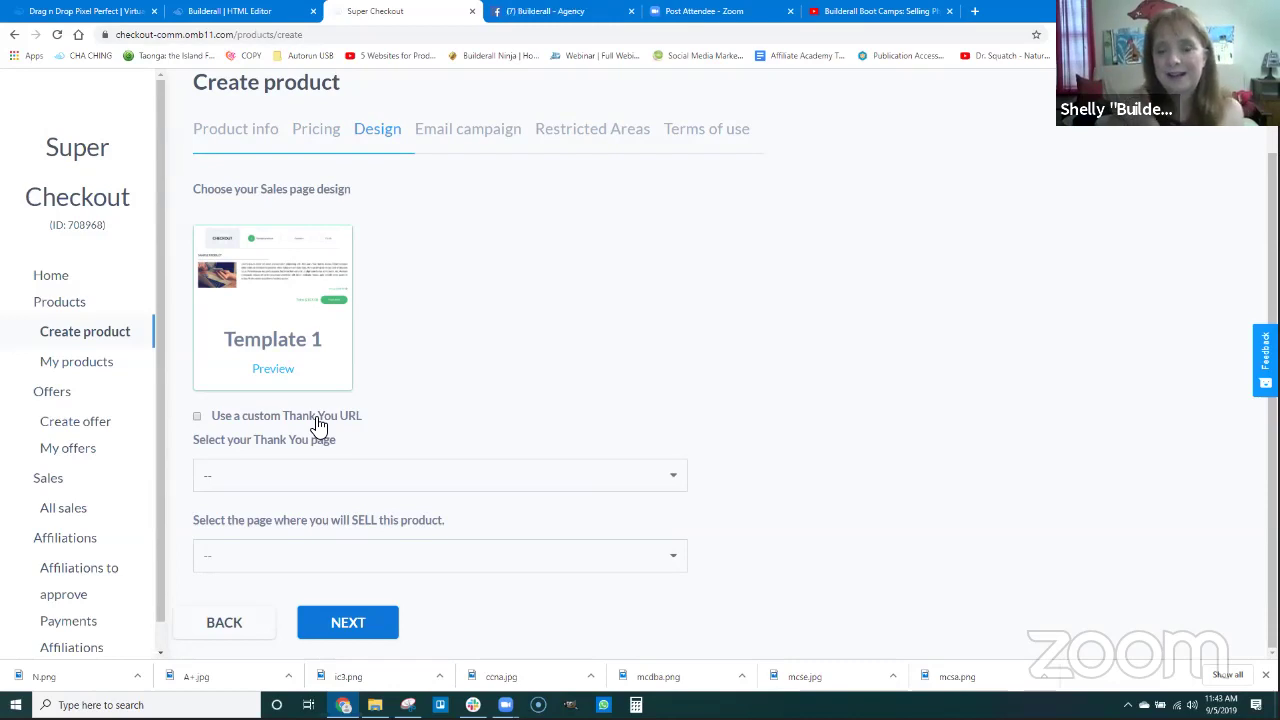
click(198, 417)
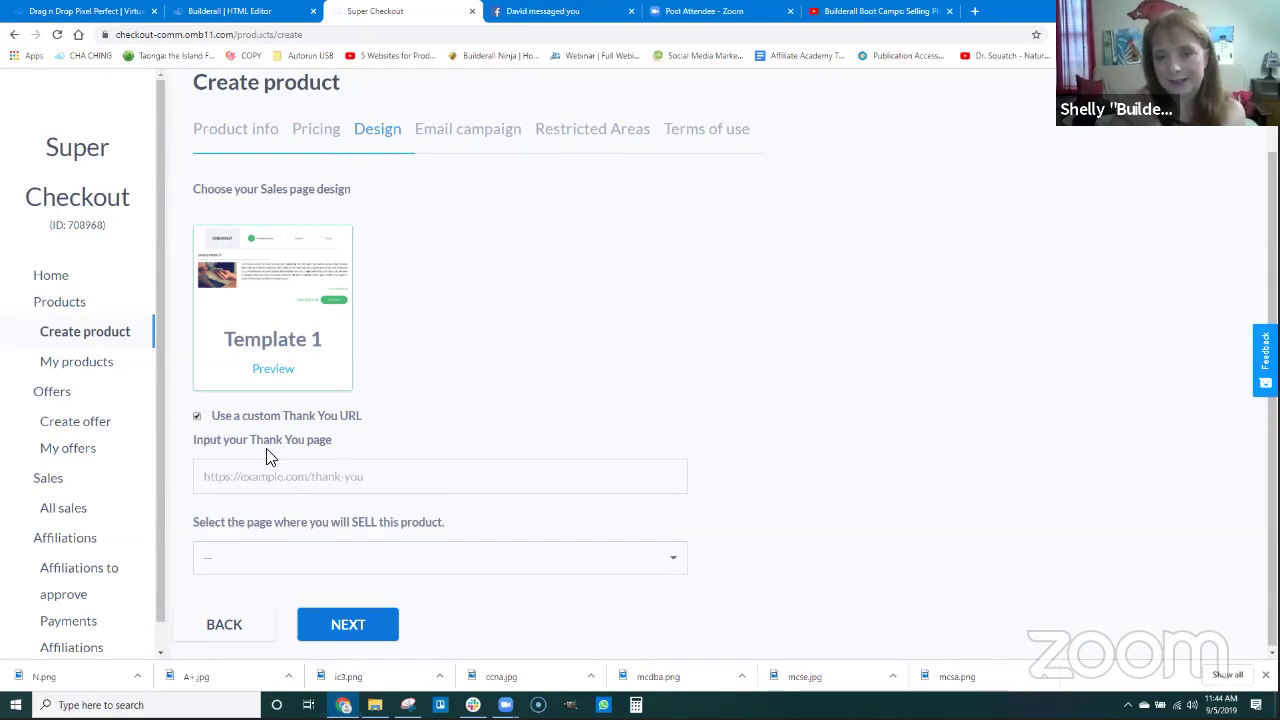
click(198, 418)
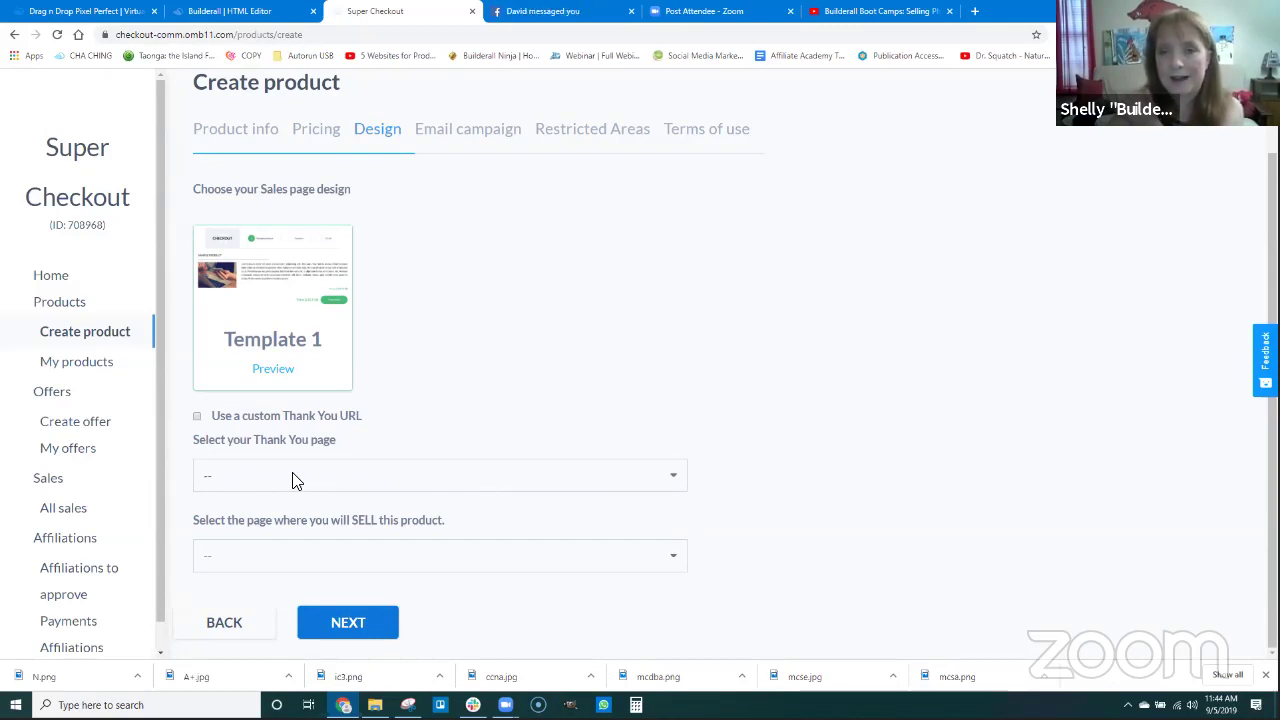
click(258, 480)
Choose 'Thank You' as the thank-you page and 'Home' as the selling page, then advance.
click(242, 531)
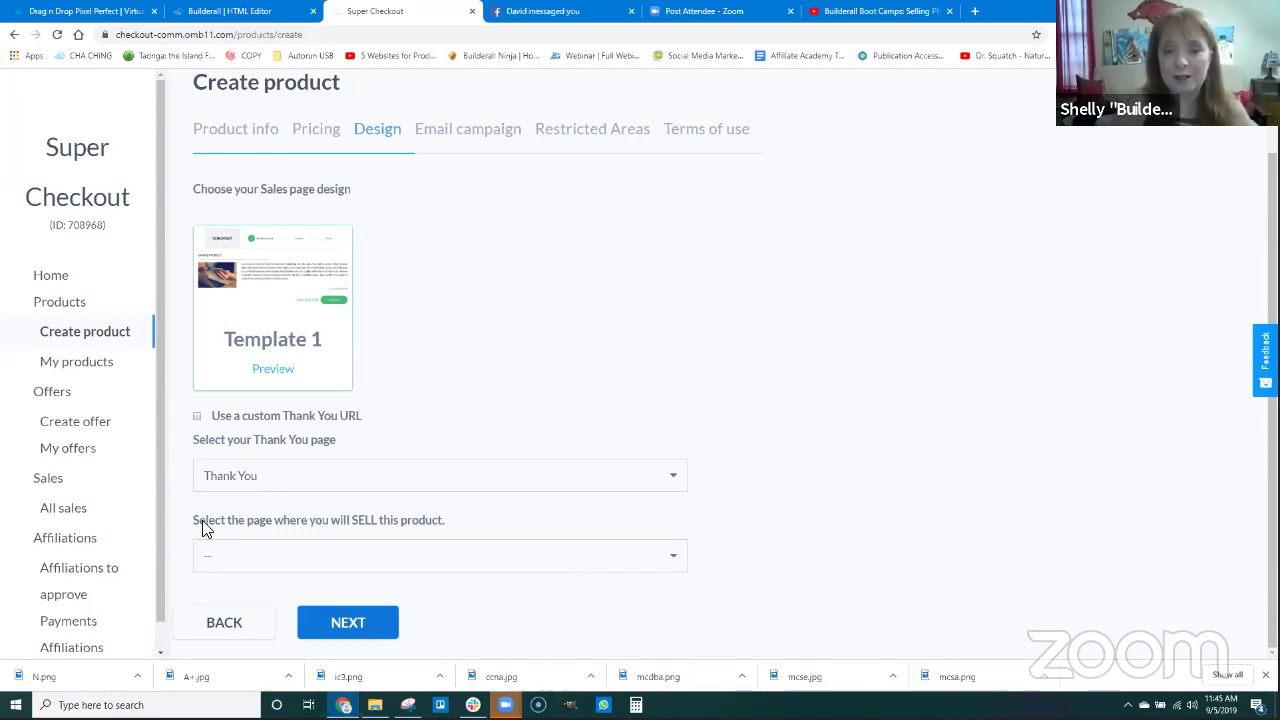
click(305, 557)
click(229, 598)
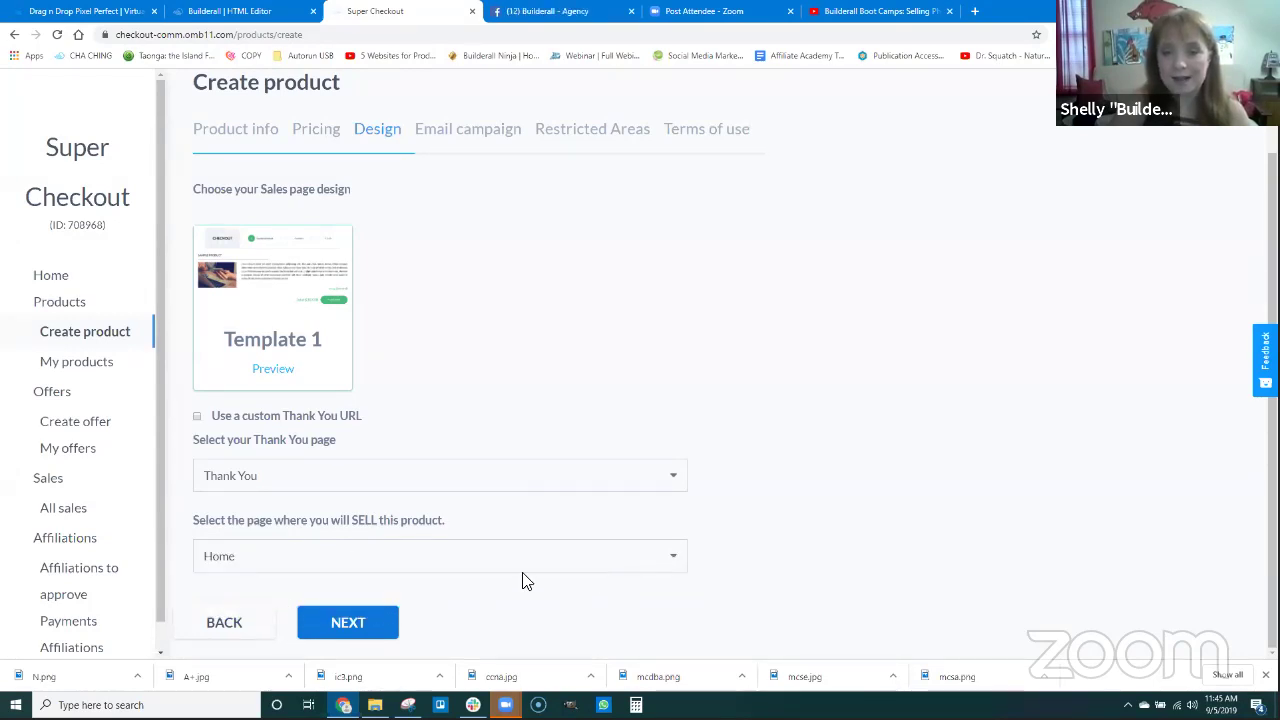
click(352, 623)
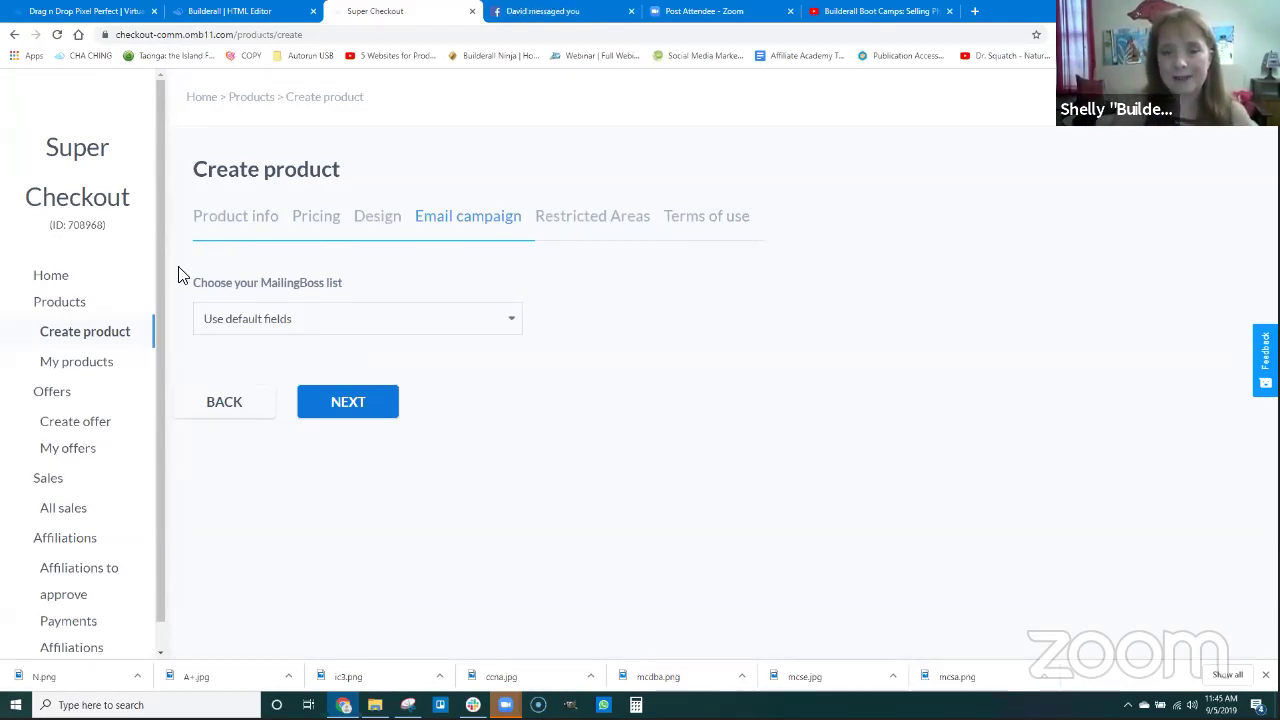
Leave the MailingBoss list on 'Use default fields' and advance to Restricted Areas.
click(290, 322)
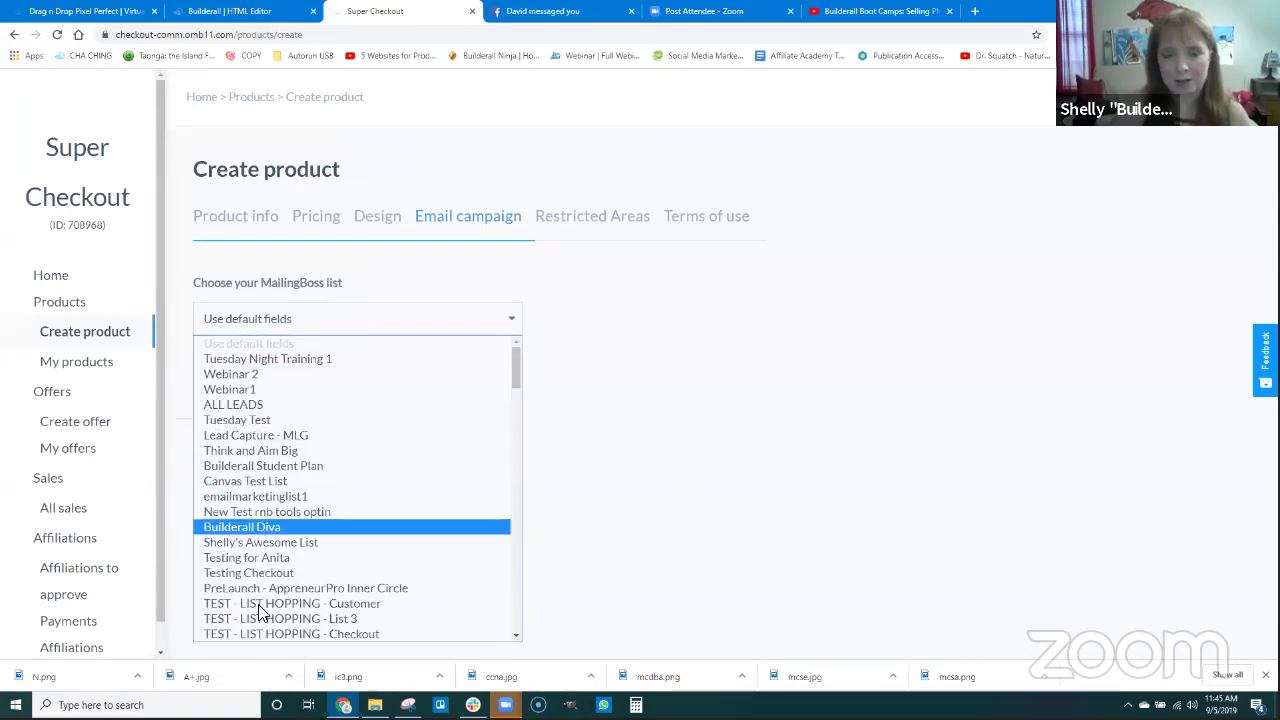
click(602, 345)
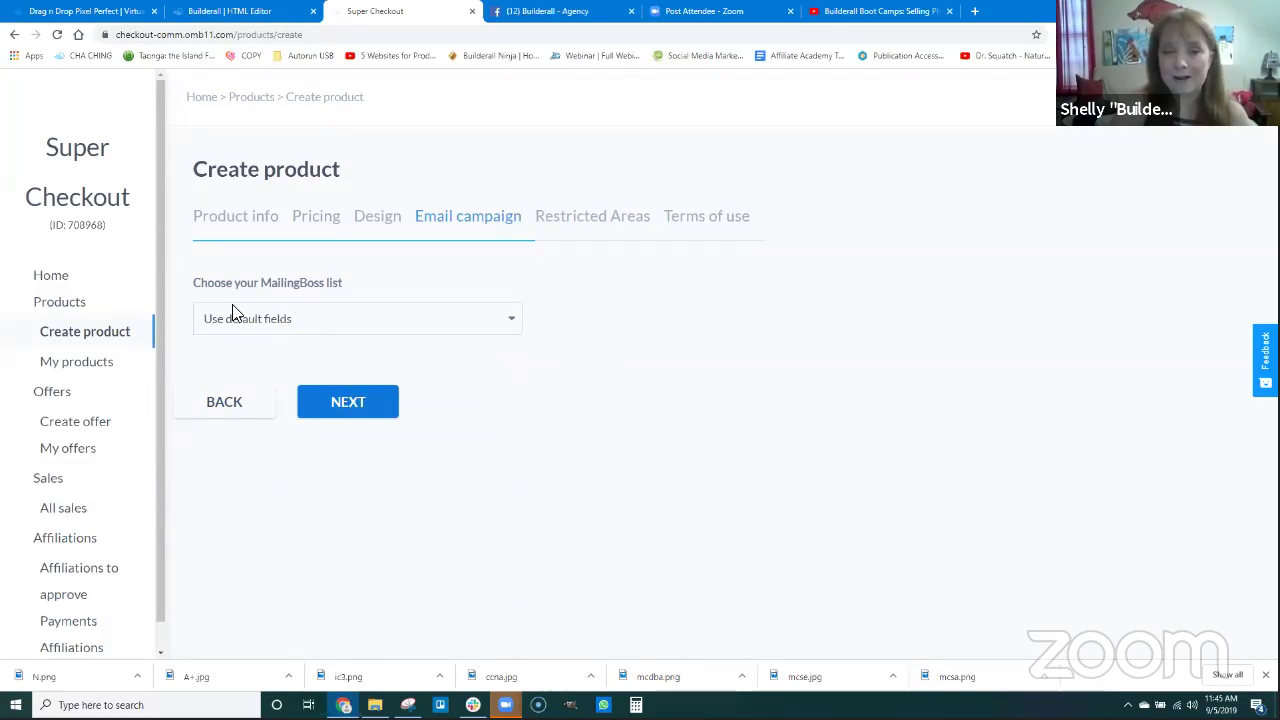
click(357, 414)
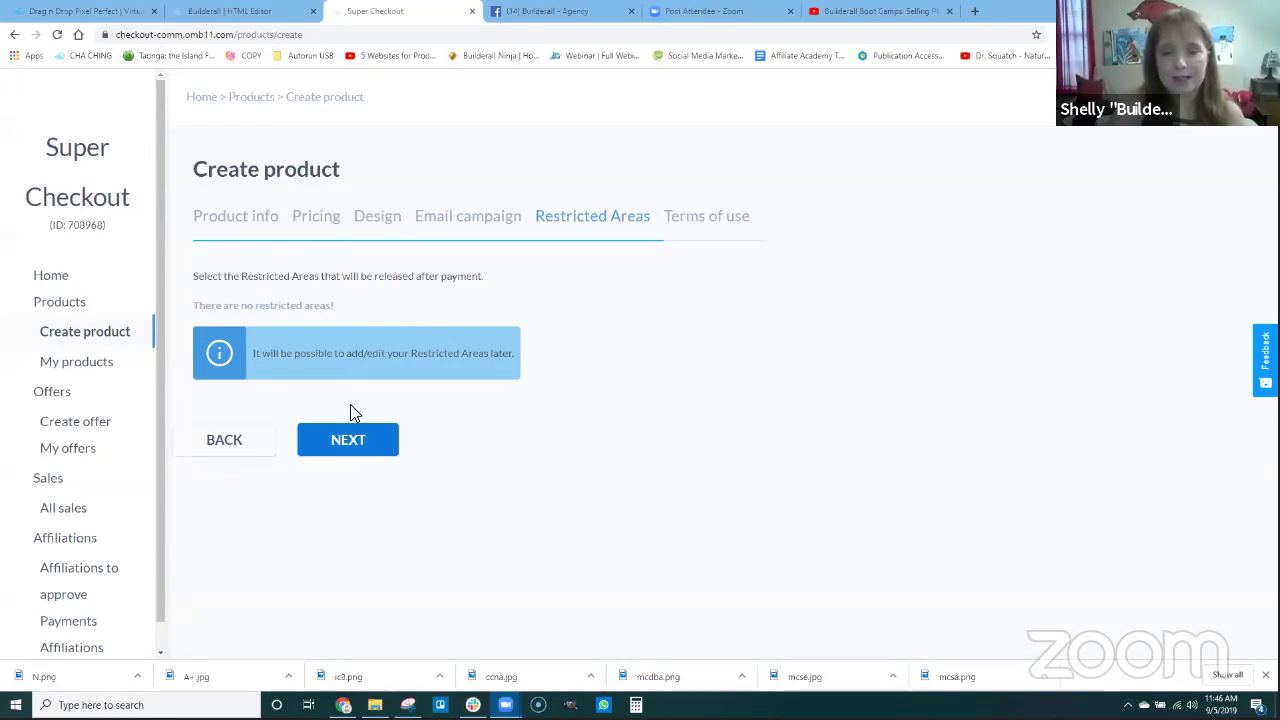
Accept the Terms and Conditions and create the African Anti-Aging Cream product.
click(365, 441)
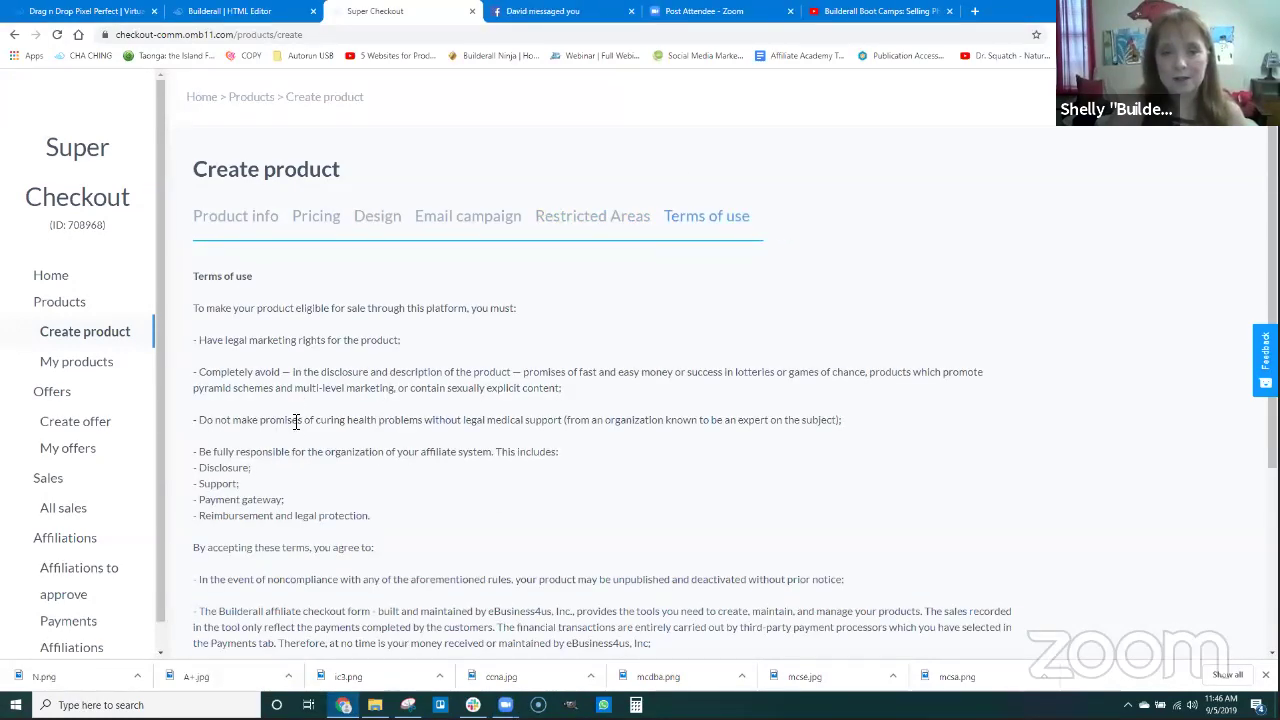
scroll(241, 282, down, 2)
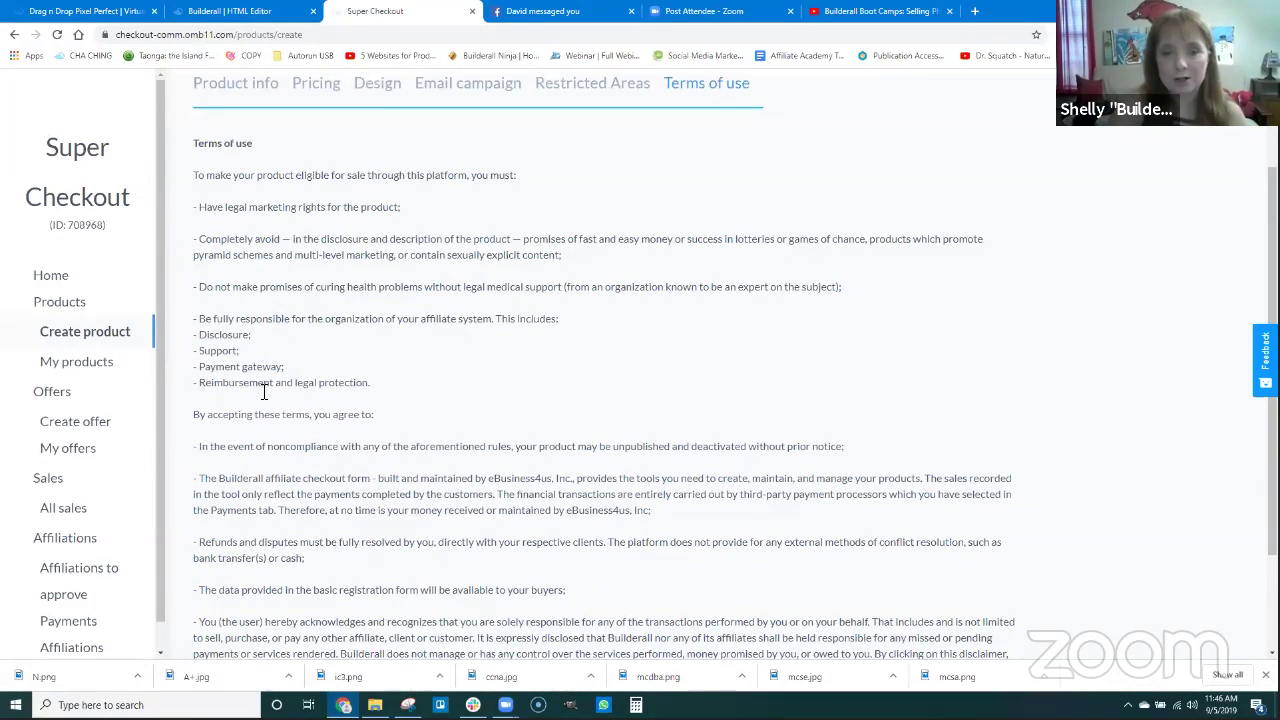
scroll(275, 285, down, 2)
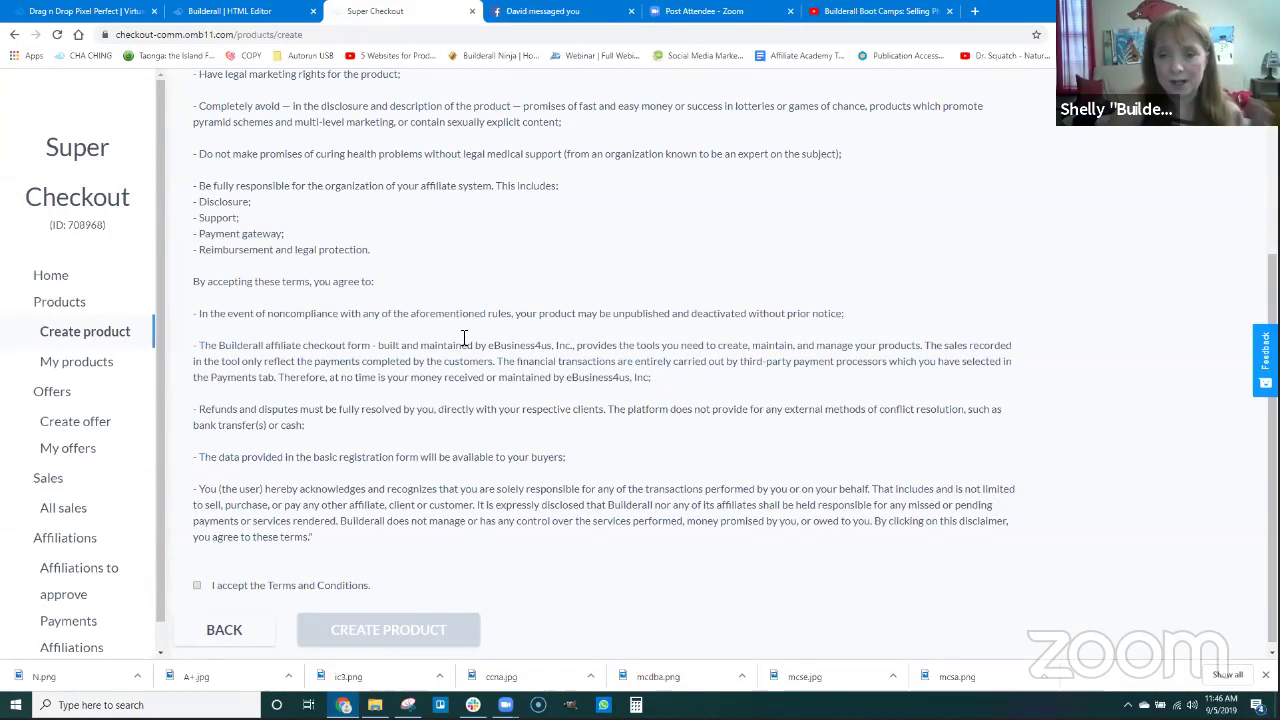
scroll(260, 520, down, 1)
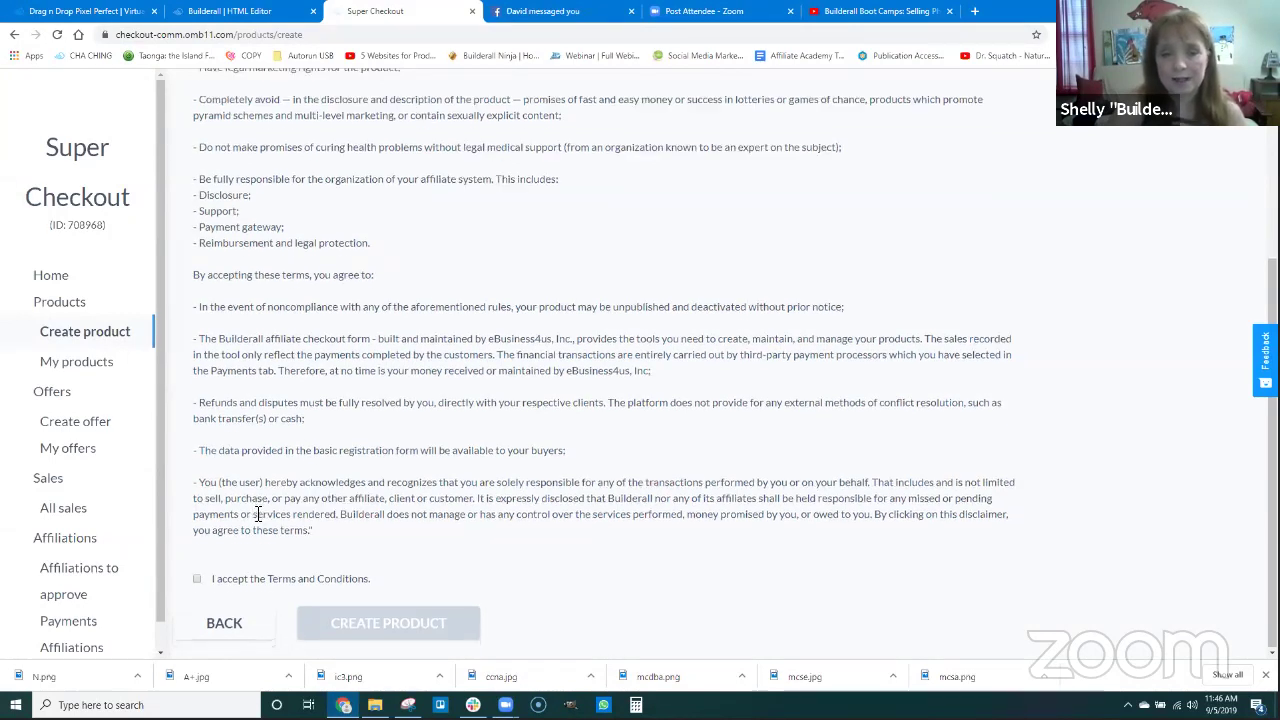
click(198, 580)
click(343, 627)
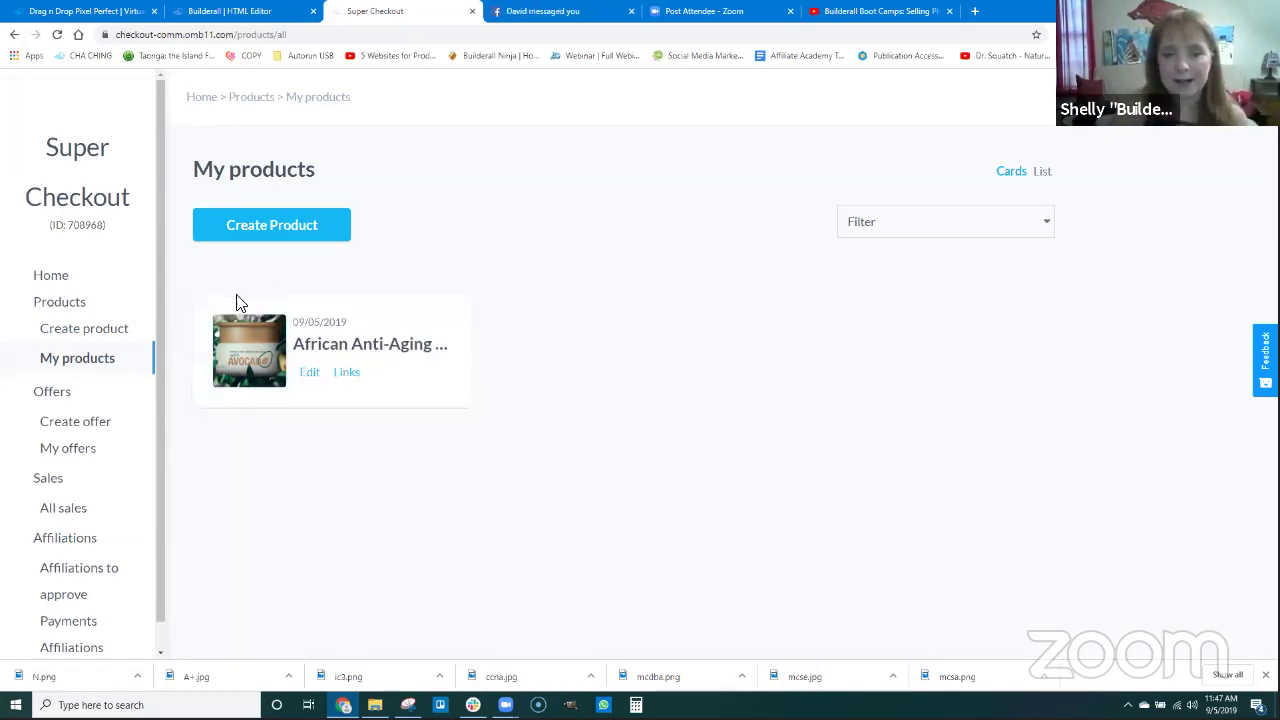
Open the African Anti-Aging product for editing and review its Design settings.
click(309, 373)
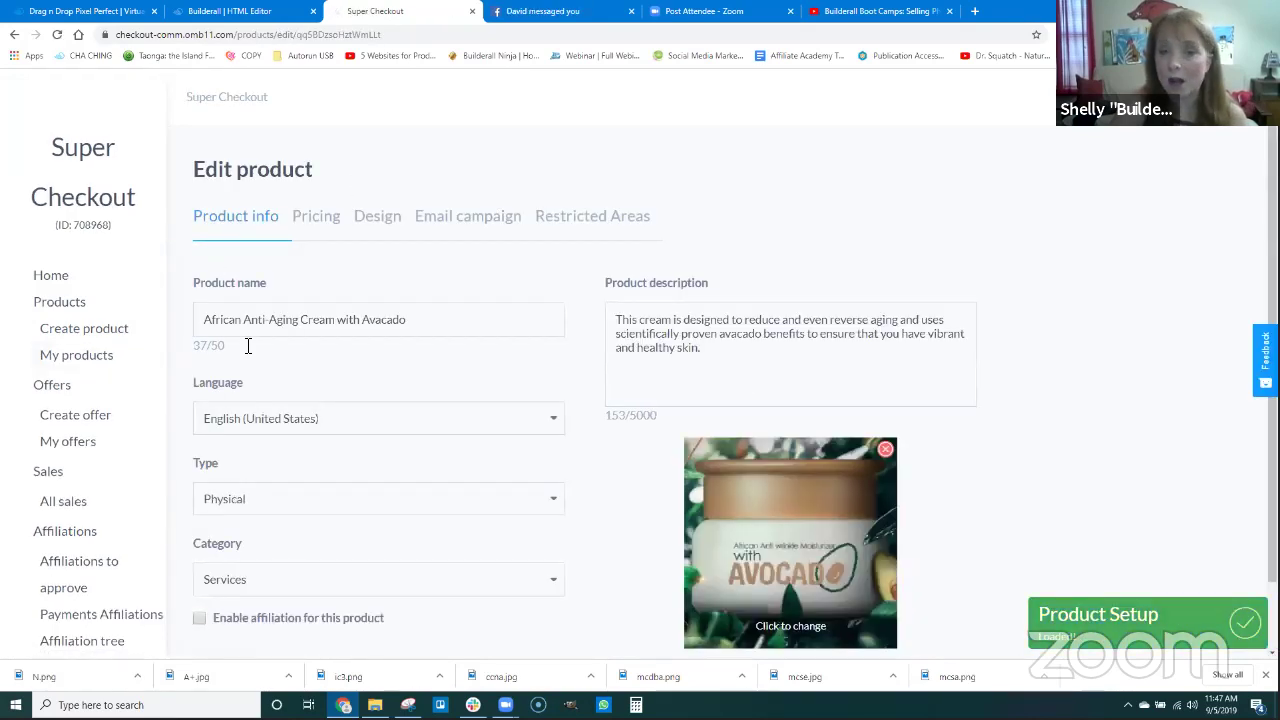
scroll(537, 471, down, 1)
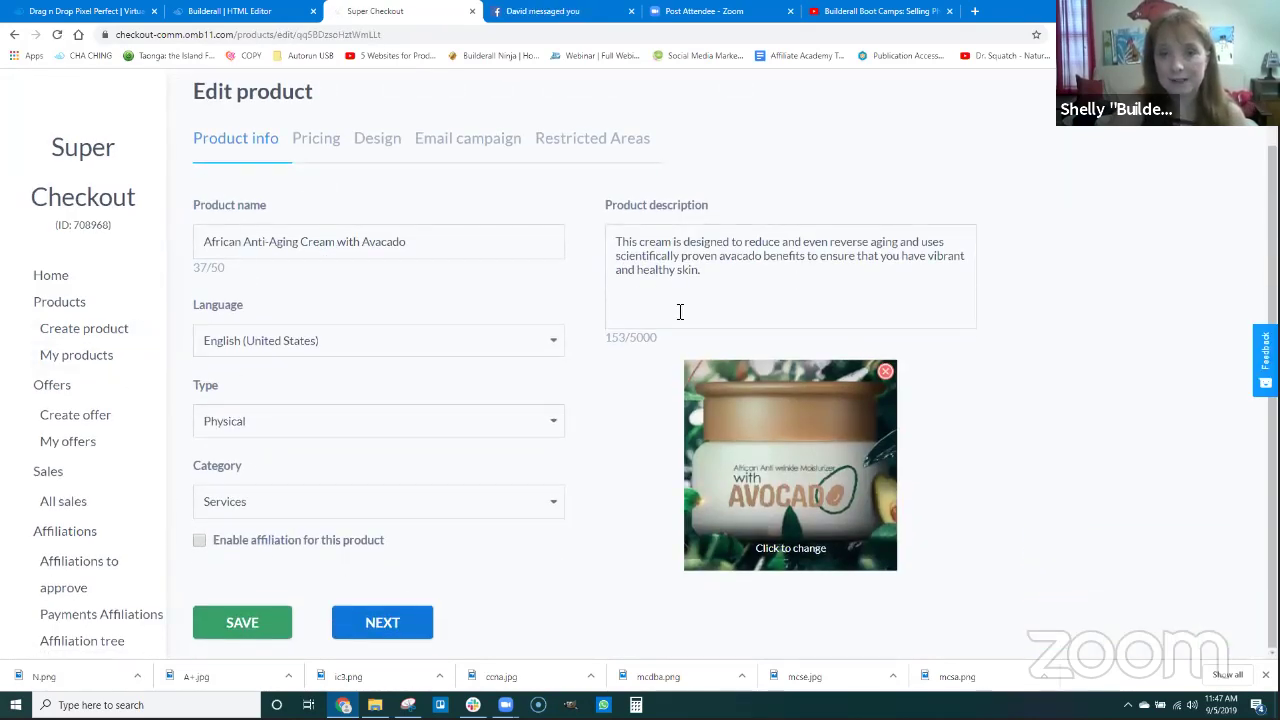
click(373, 140)
scroll(391, 484, down, 1)
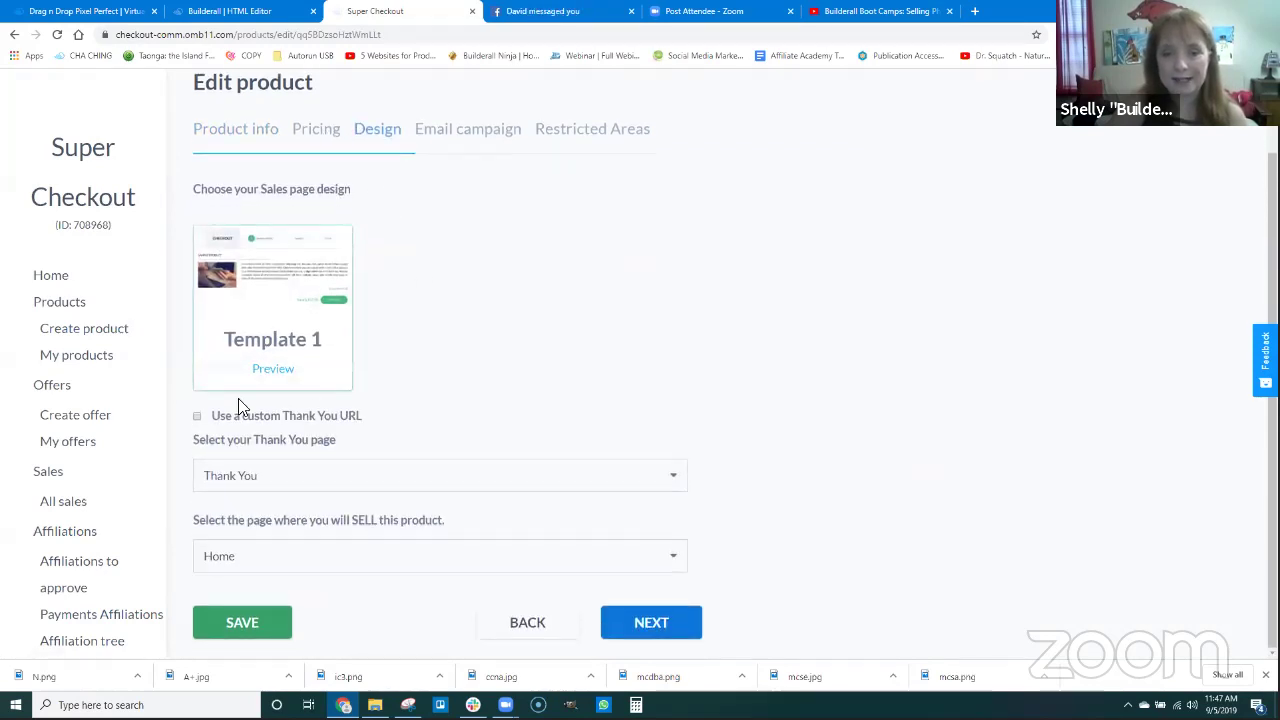
click(263, 622)
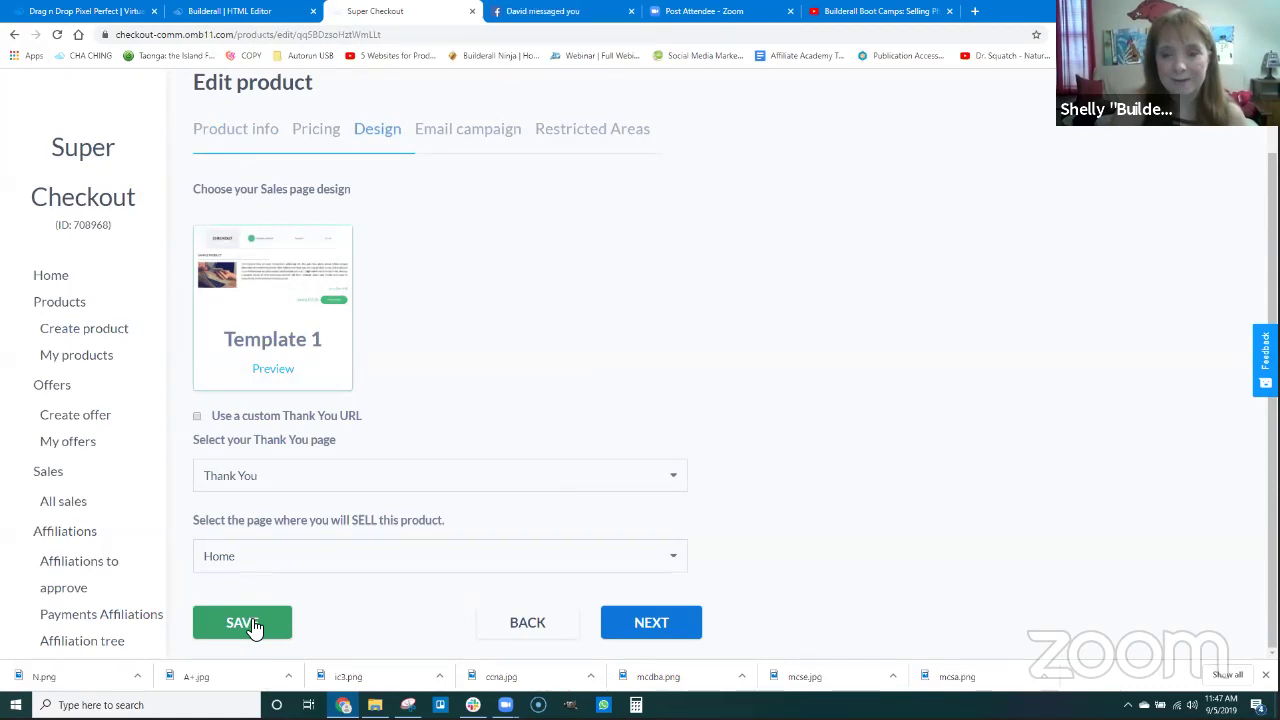
Save the product from the Restricted Areas step and finish the update back to My products.
click(598, 140)
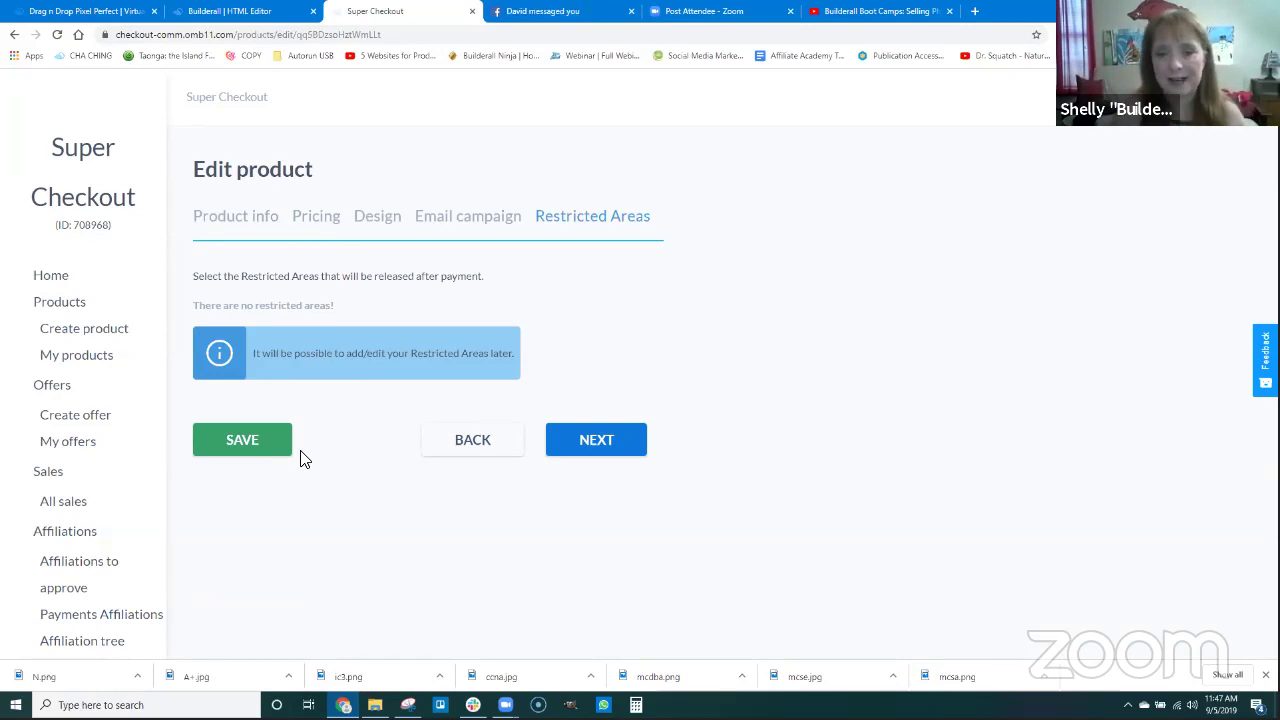
click(260, 449)
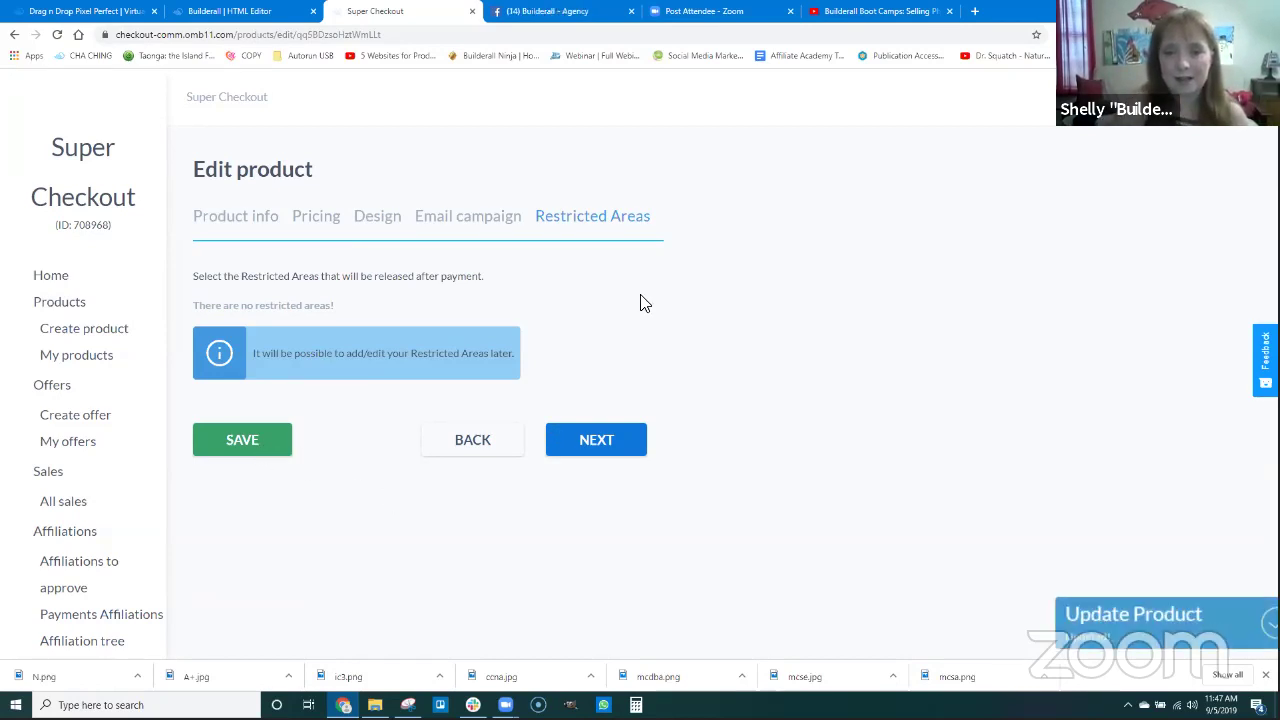
click(611, 449)
scroll(455, 500, down, 5)
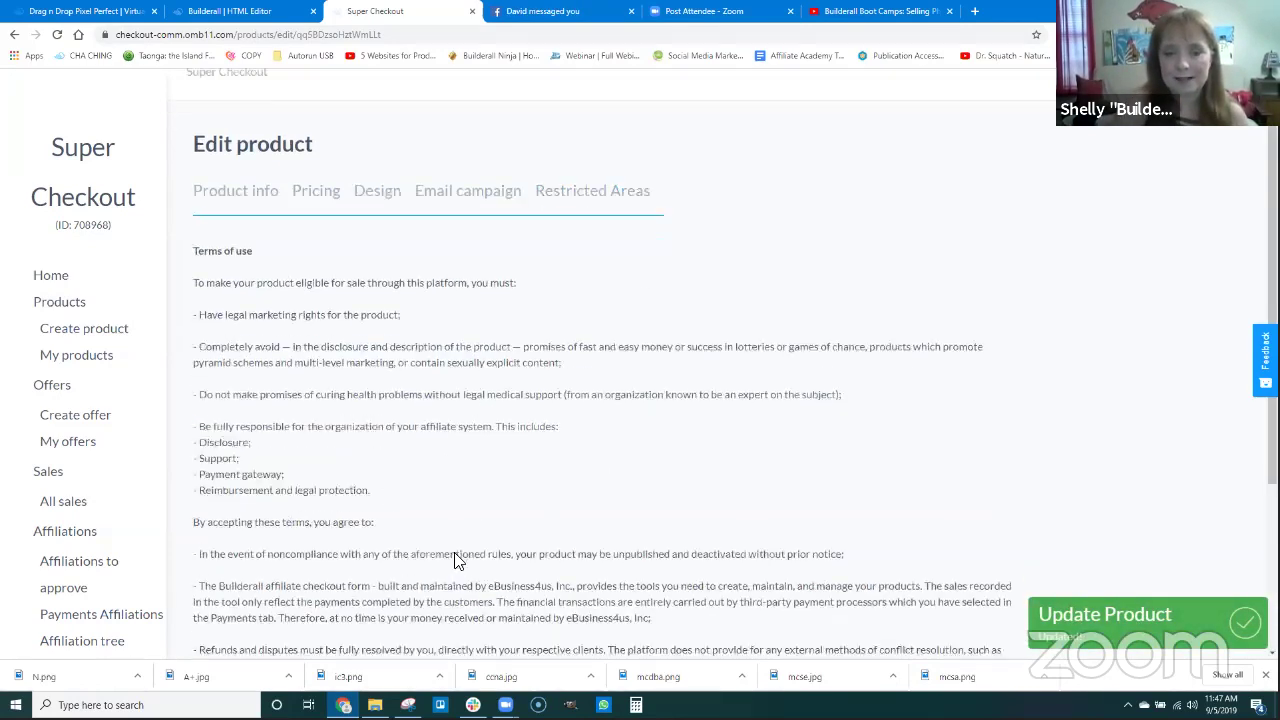
click(218, 568)
click(349, 617)
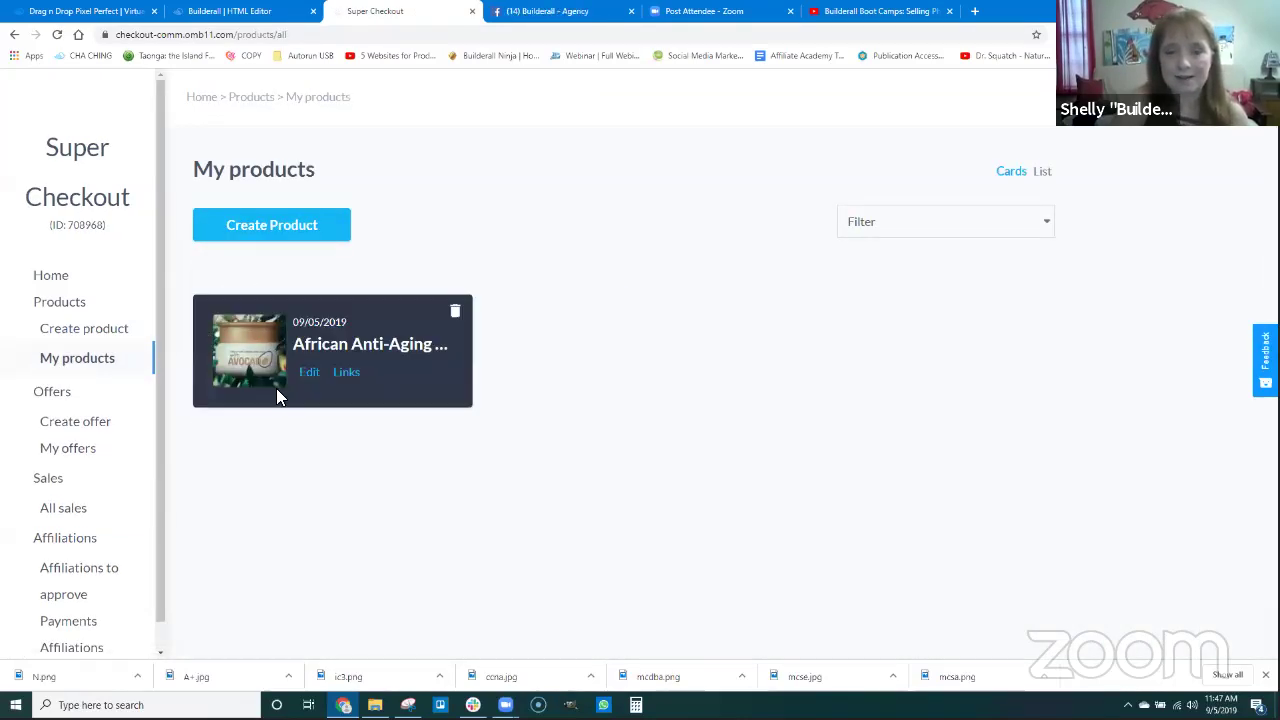
Copy the product's Checkout URL from its Links and switch to the HTML Editor sales page.
click(347, 373)
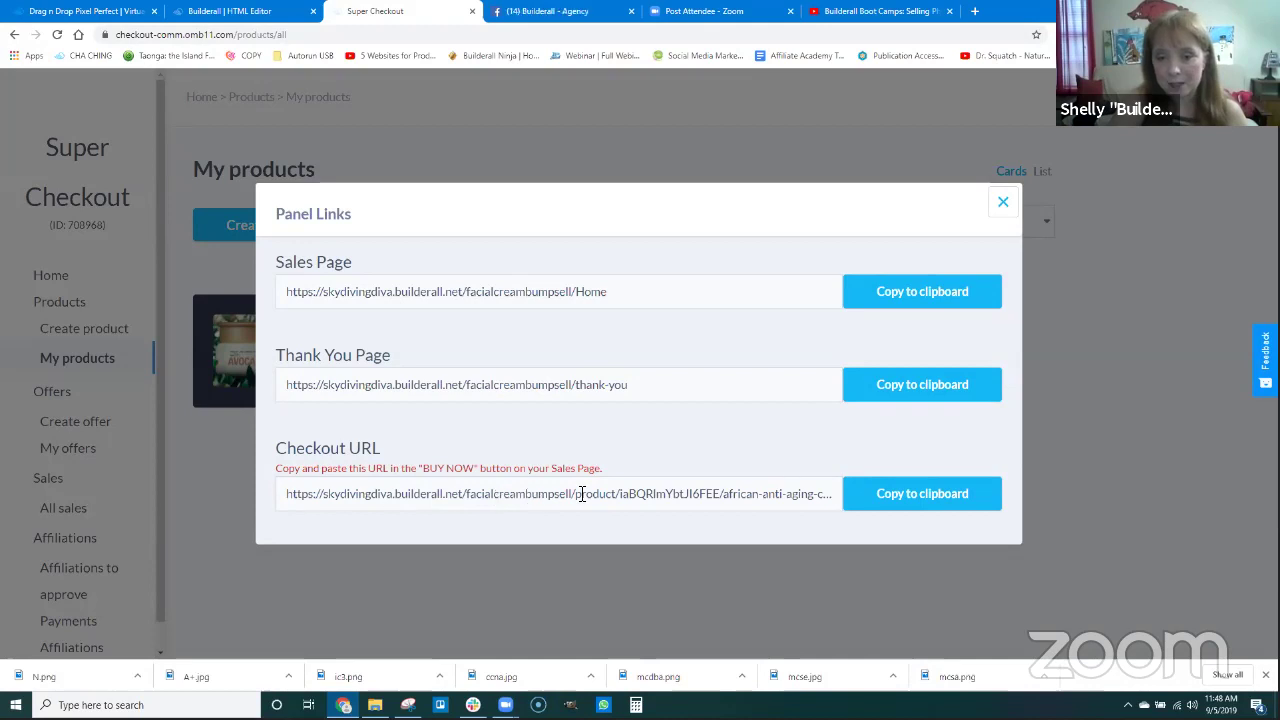
click(921, 502)
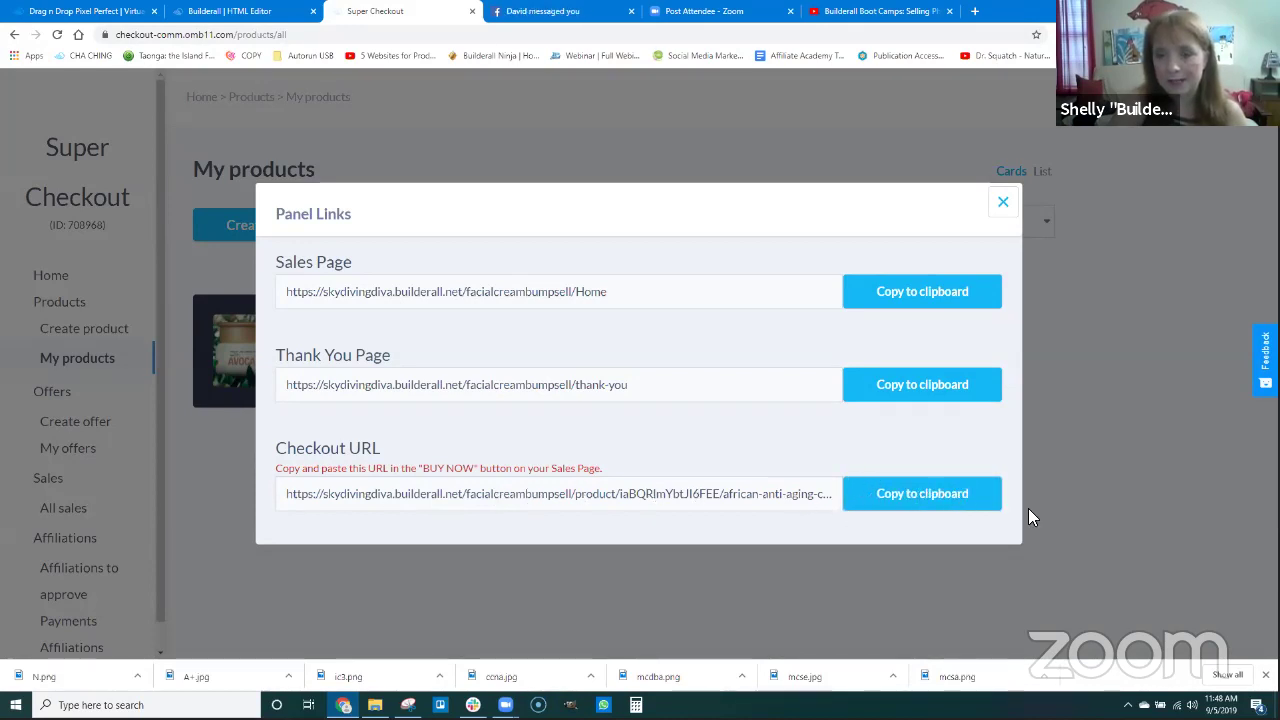
click(230, 10)
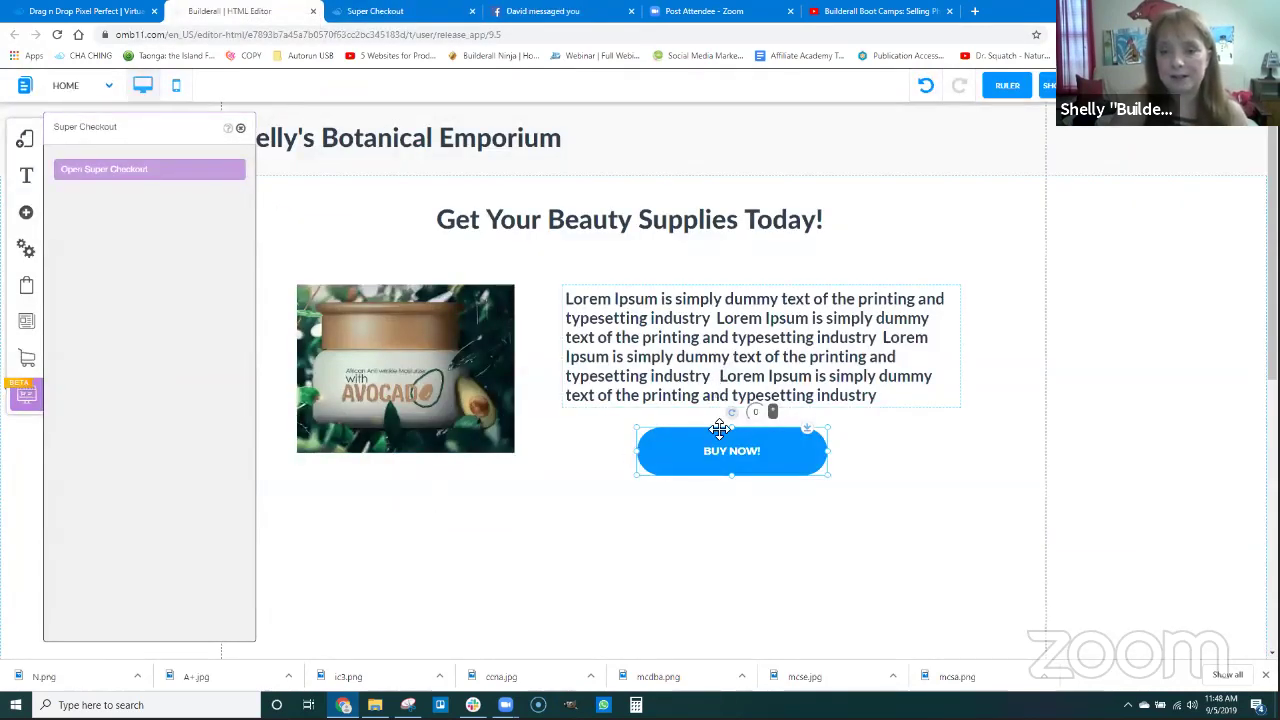
Set the BUY NOW button to open the pasted checkout URL as a web address, same tab.
double_click(727, 465)
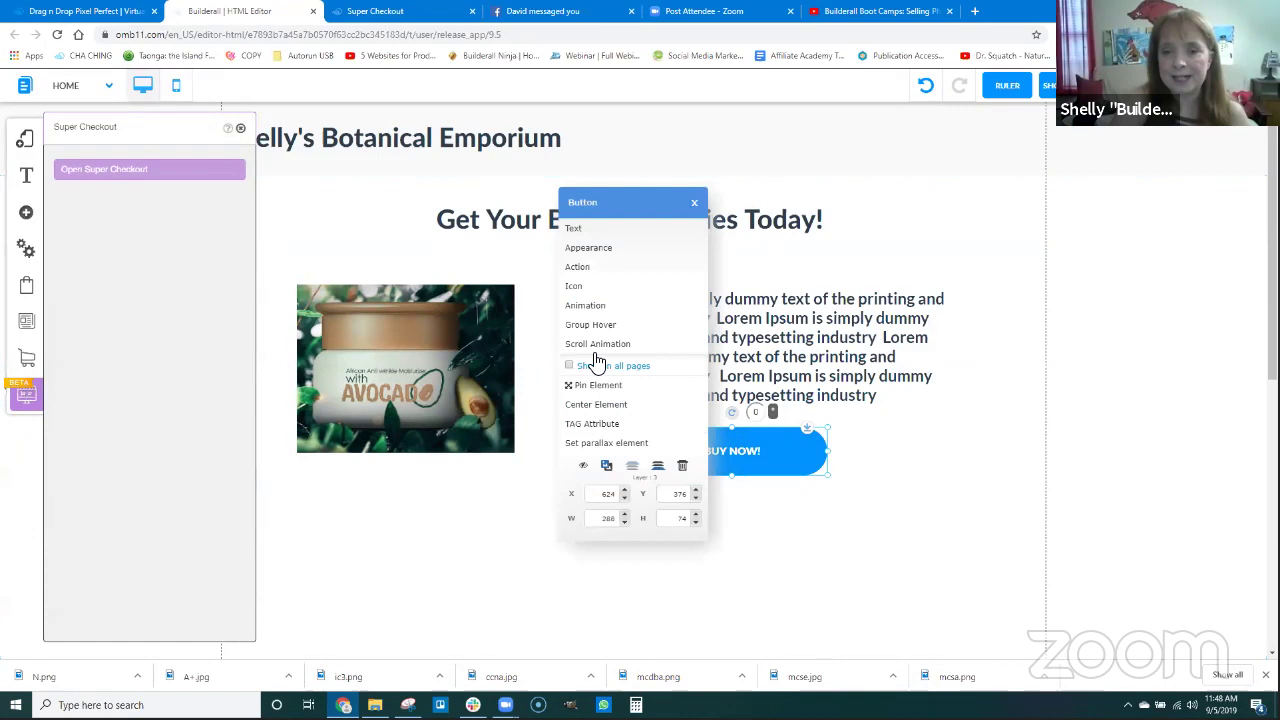
click(588, 270)
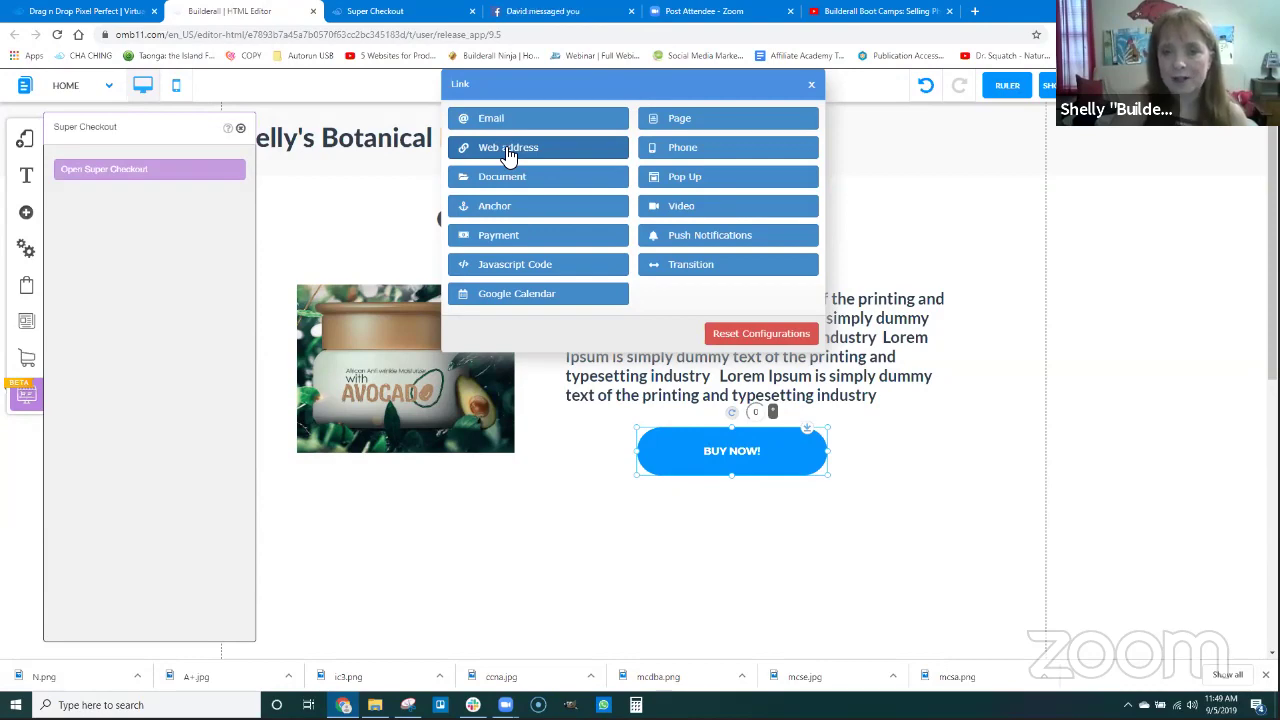
click(507, 148)
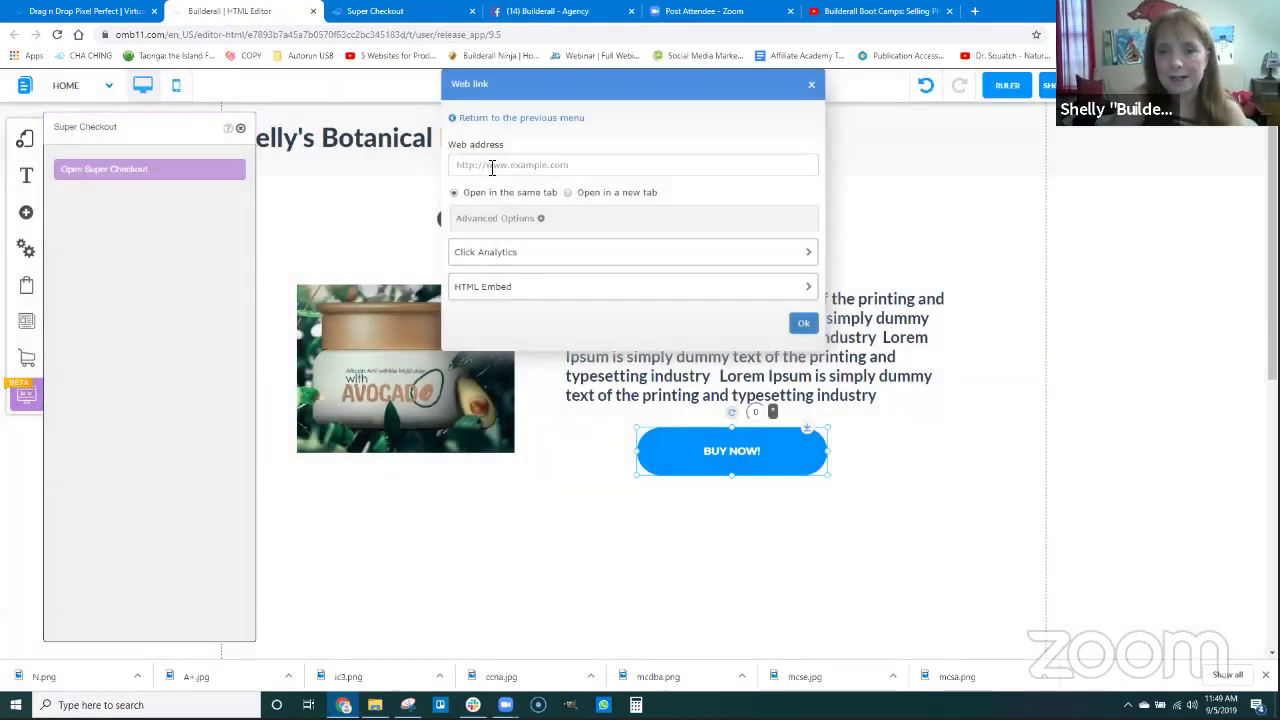
click(491, 166)
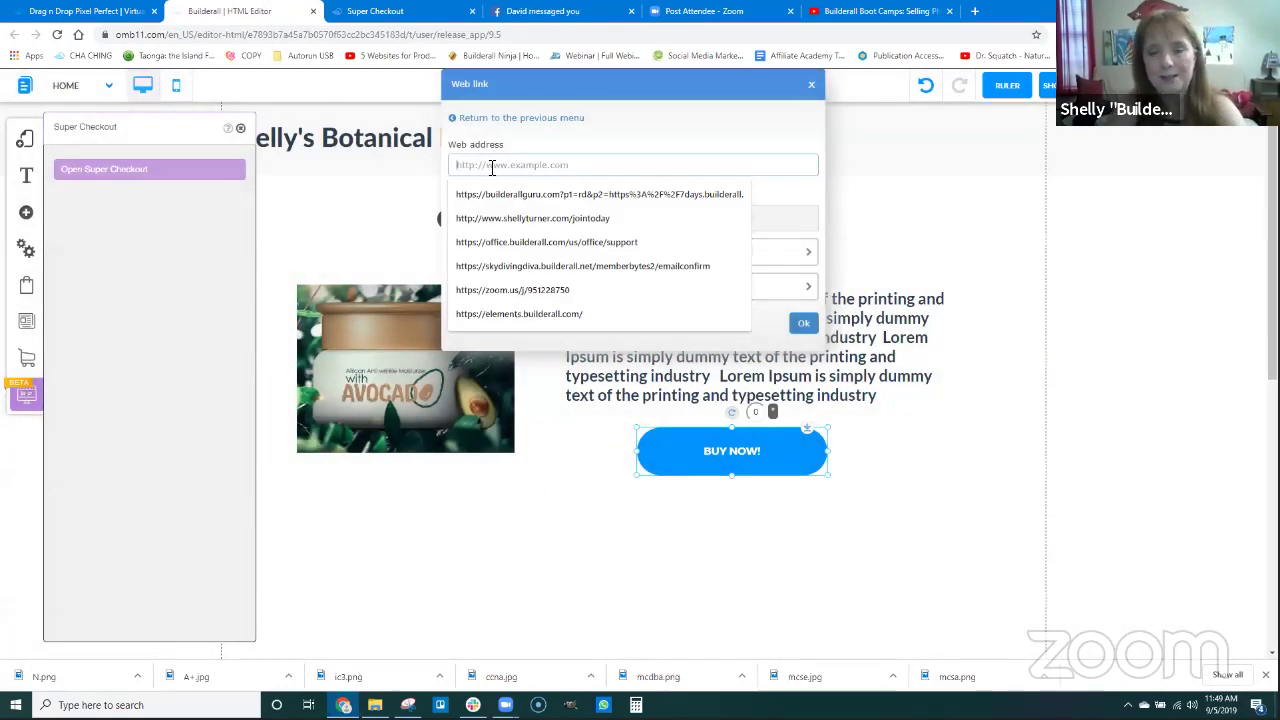
key(ctrl+v)
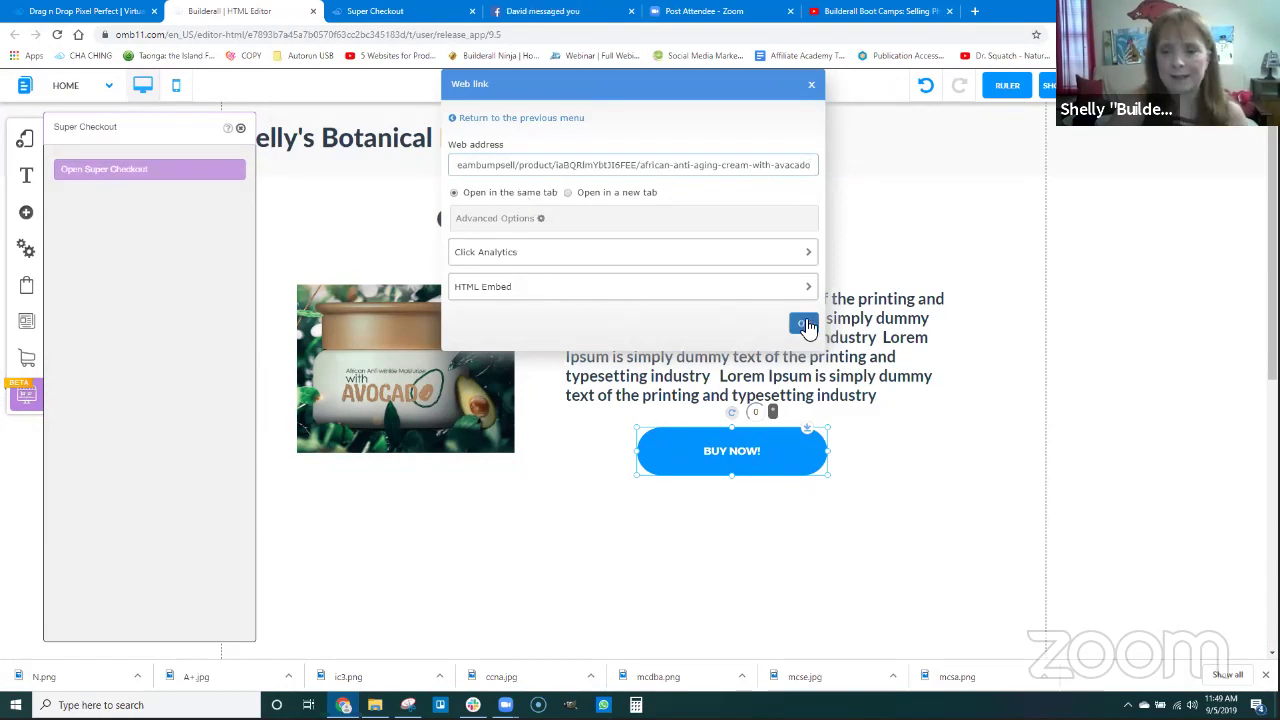
click(805, 327)
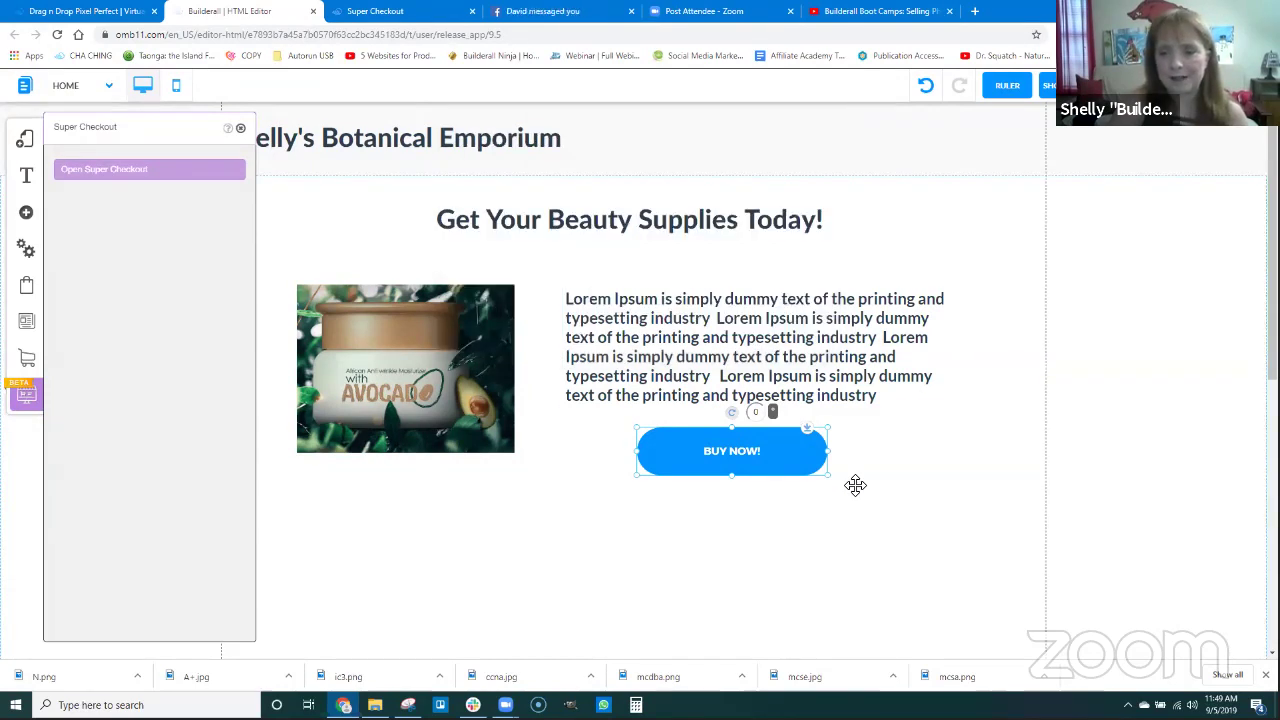
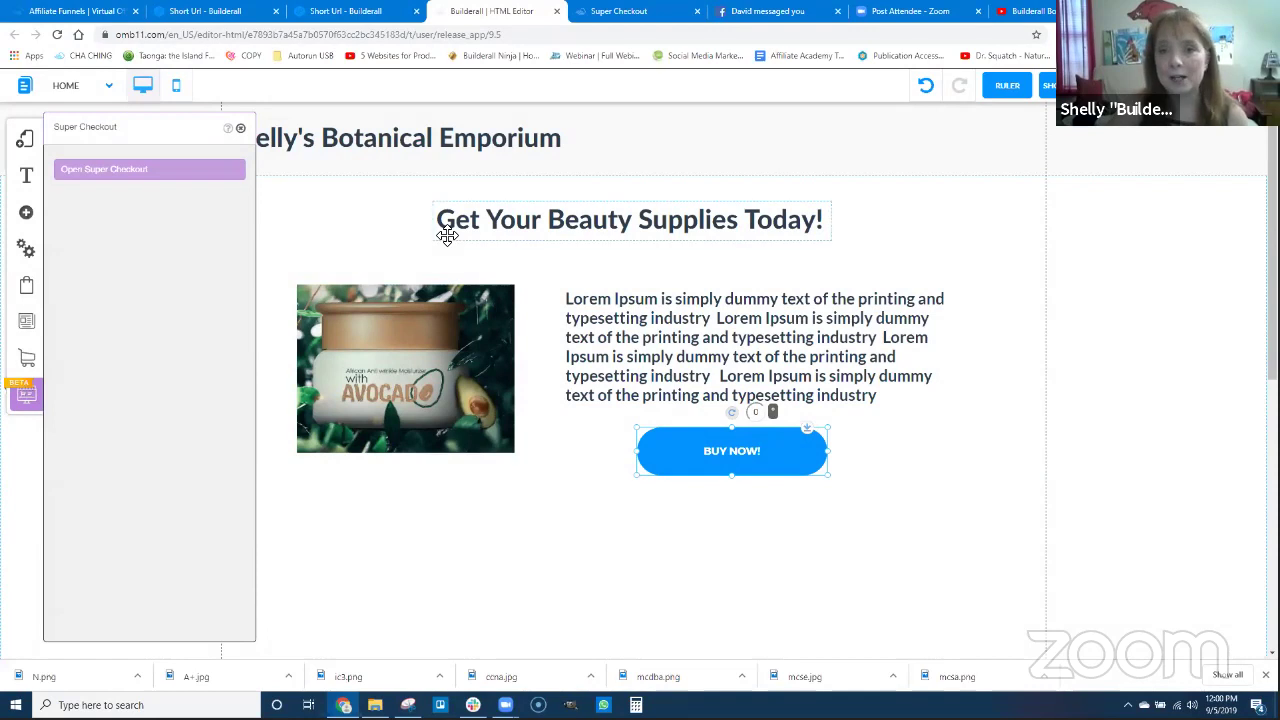
Switch back to the Builderall back office.
click(68, 10)
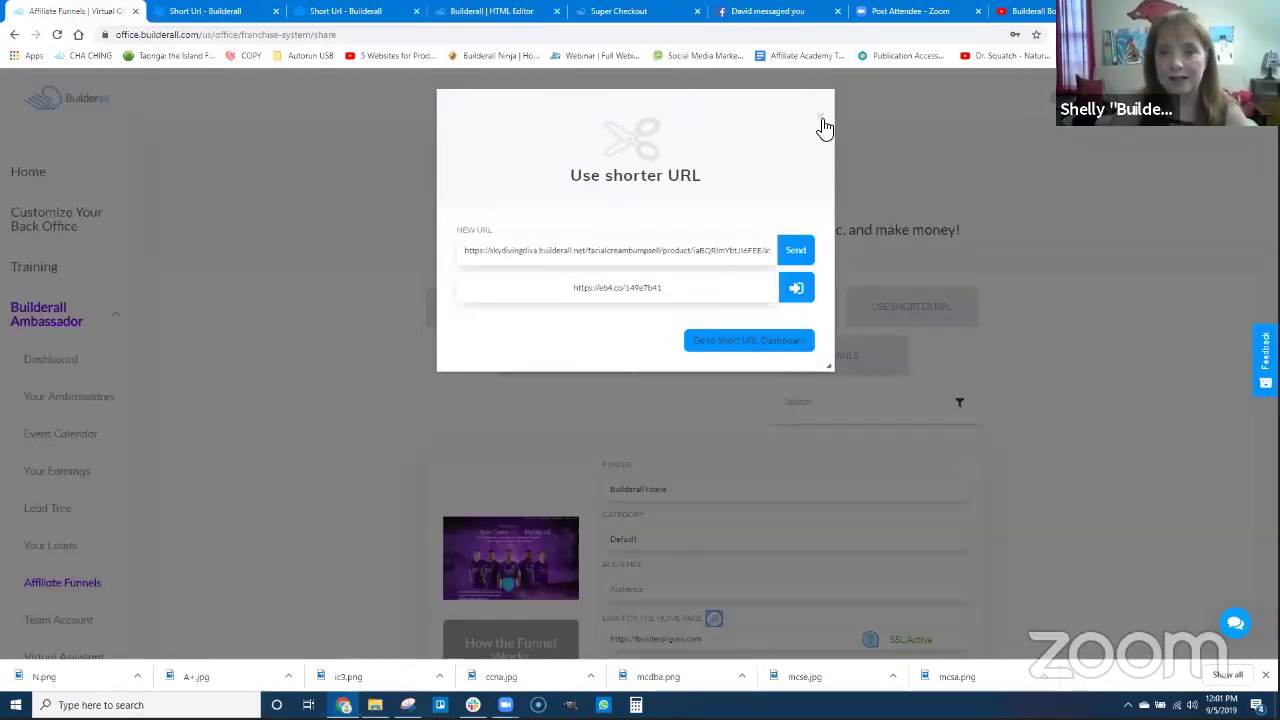
Close the shorter URL dialog and open the live facialcreambumpsell page via Pixel Perfect Builder.
click(822, 122)
click(29, 173)
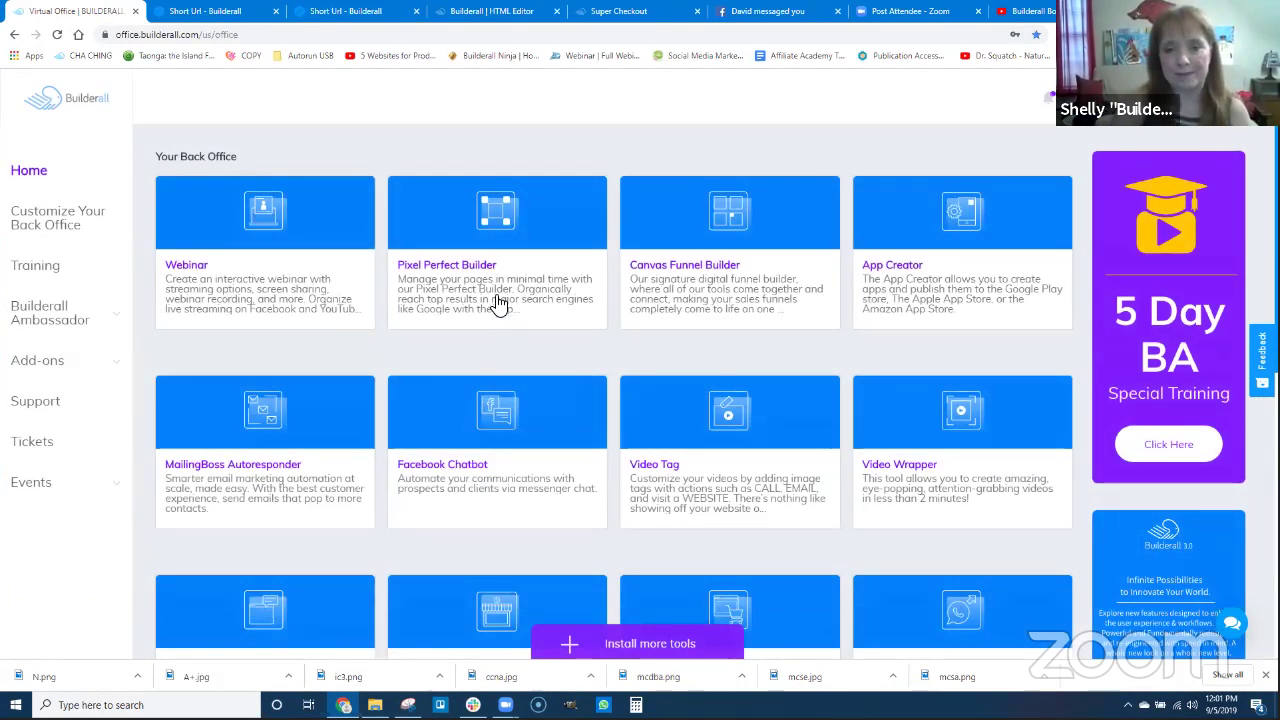
click(575, 340)
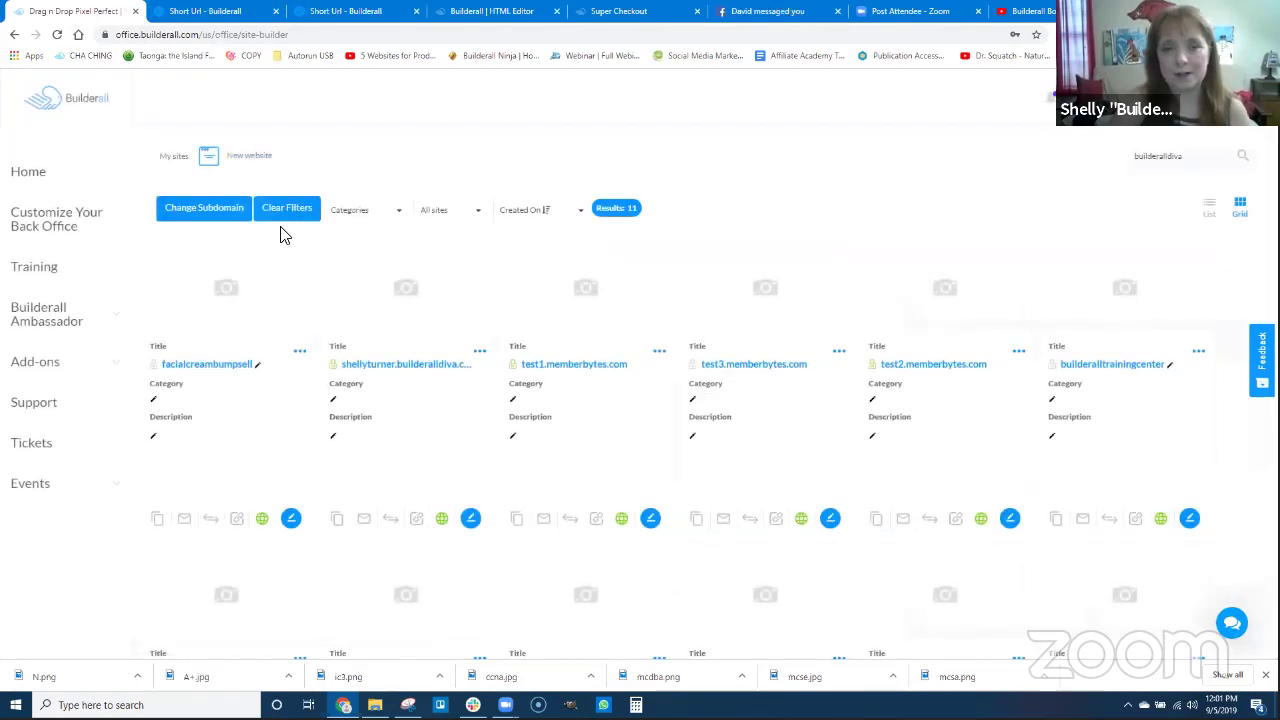
click(215, 365)
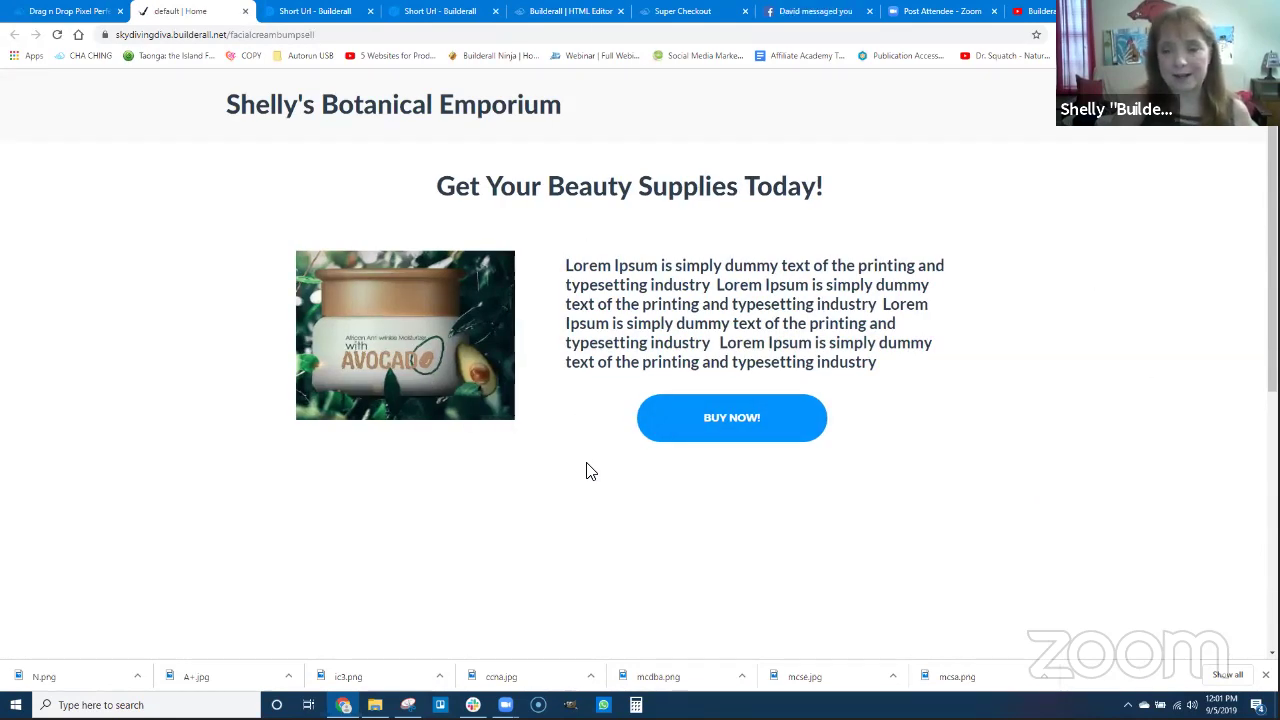
Click BUY NOW and continue past the African Anti-Aging Cream summary to payment.
click(740, 420)
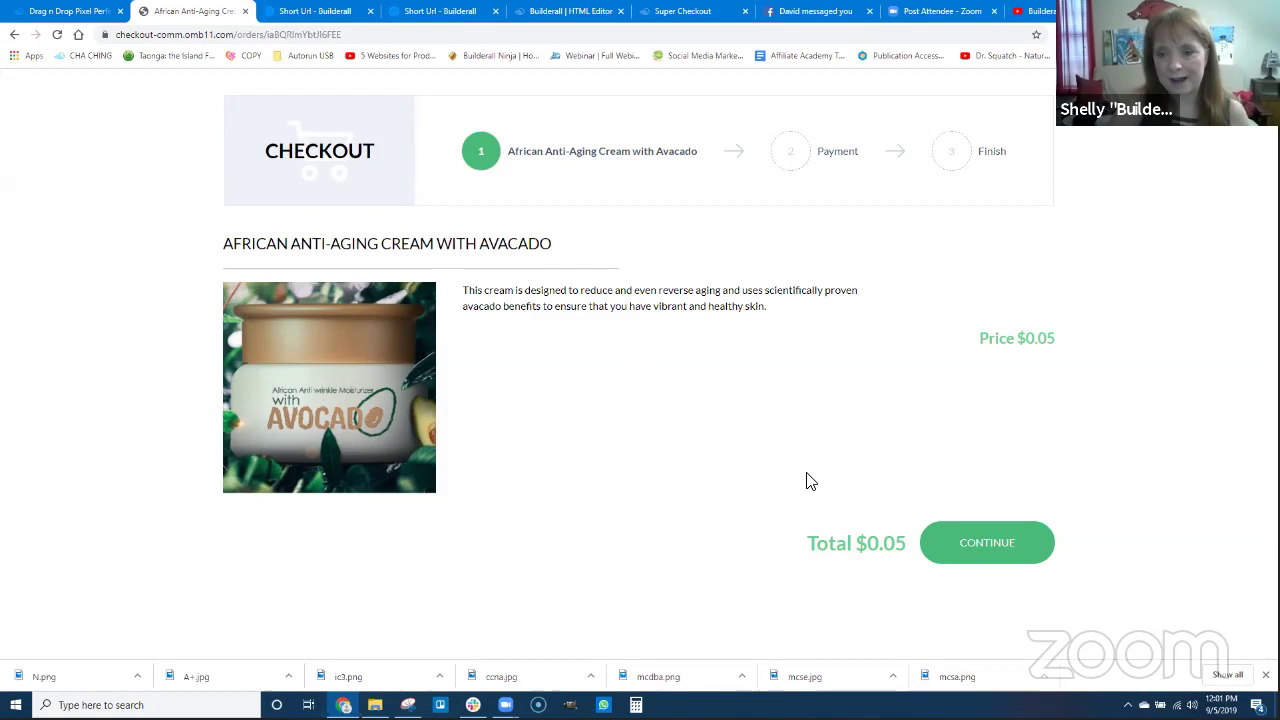
click(990, 550)
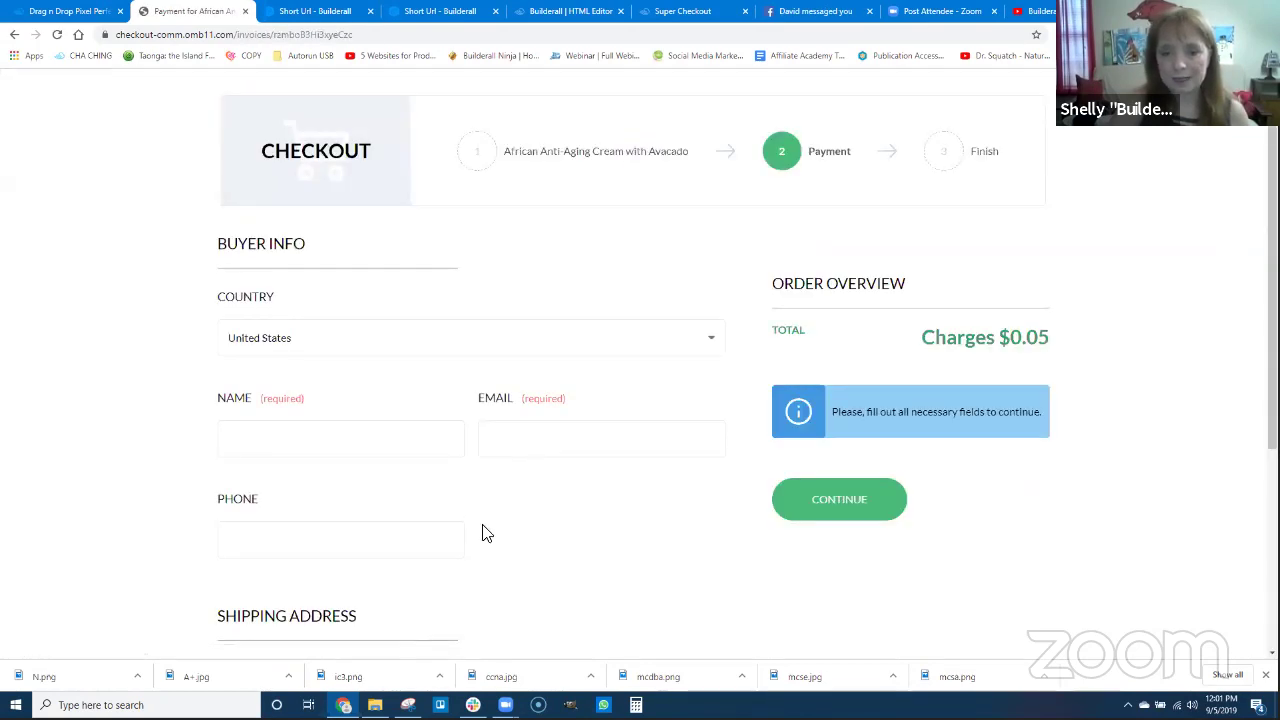
Enter the buyer's first name, e-mail address and phone number on the checkout form.
scroll(483, 533, down, 1)
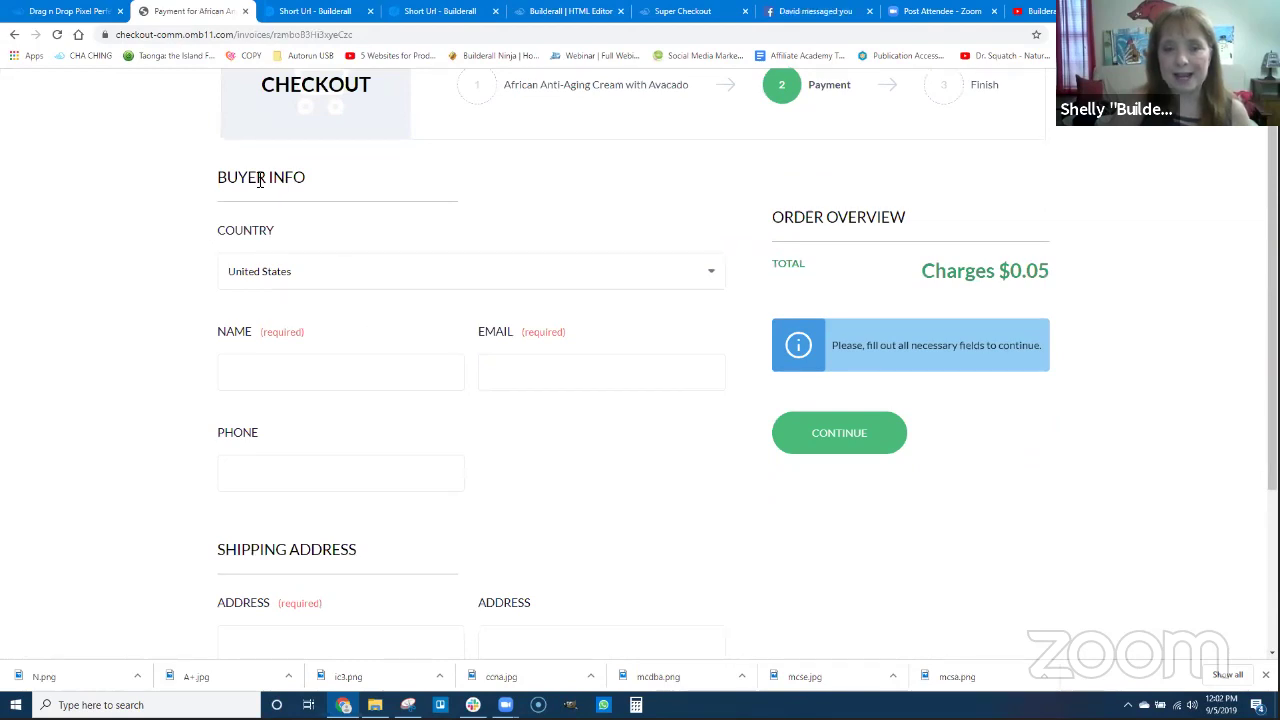
scroll(336, 521, down, 3)
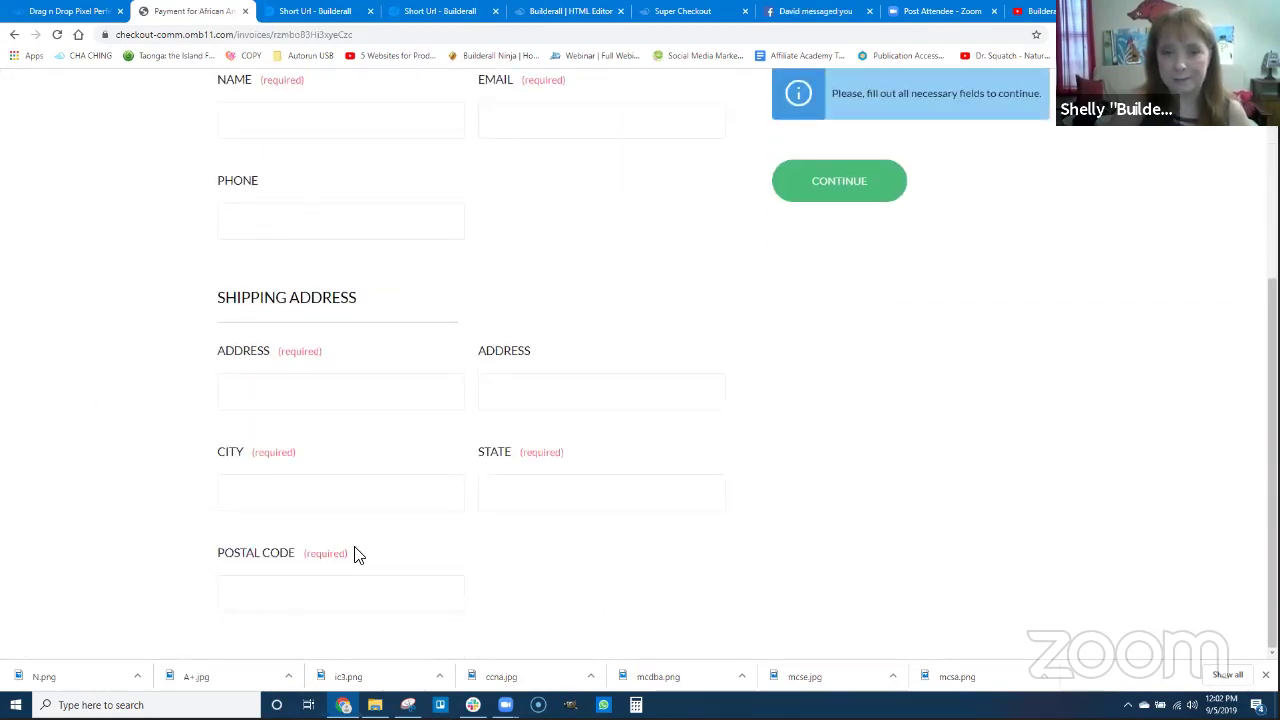
scroll(460, 501, up, 3)
scroll(323, 363, up, 1)
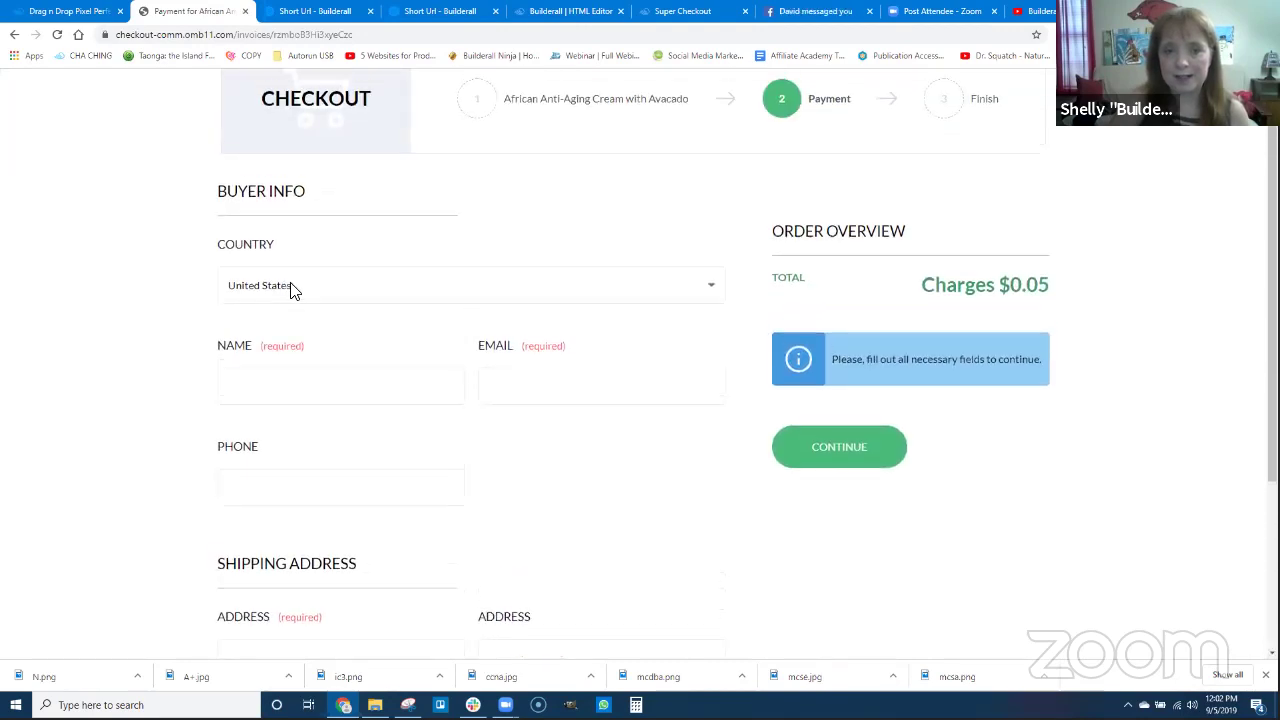
click(300, 385)
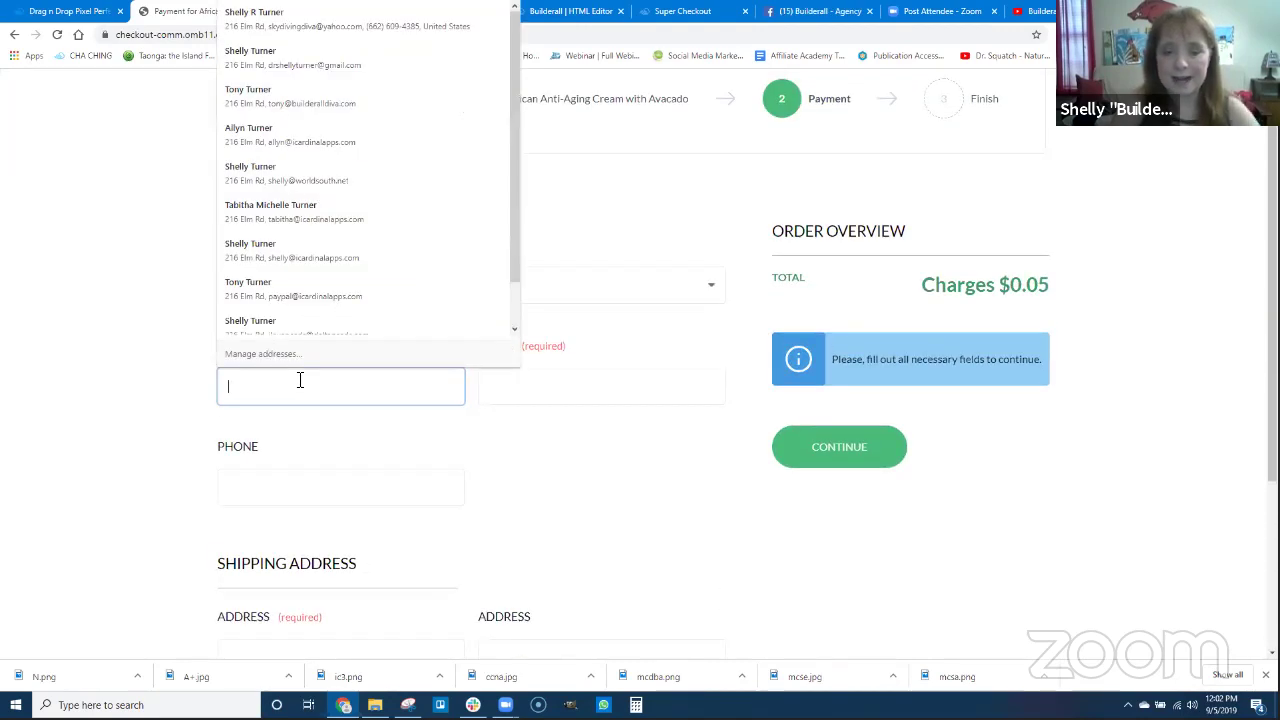
text(Shel)
key(Tab)
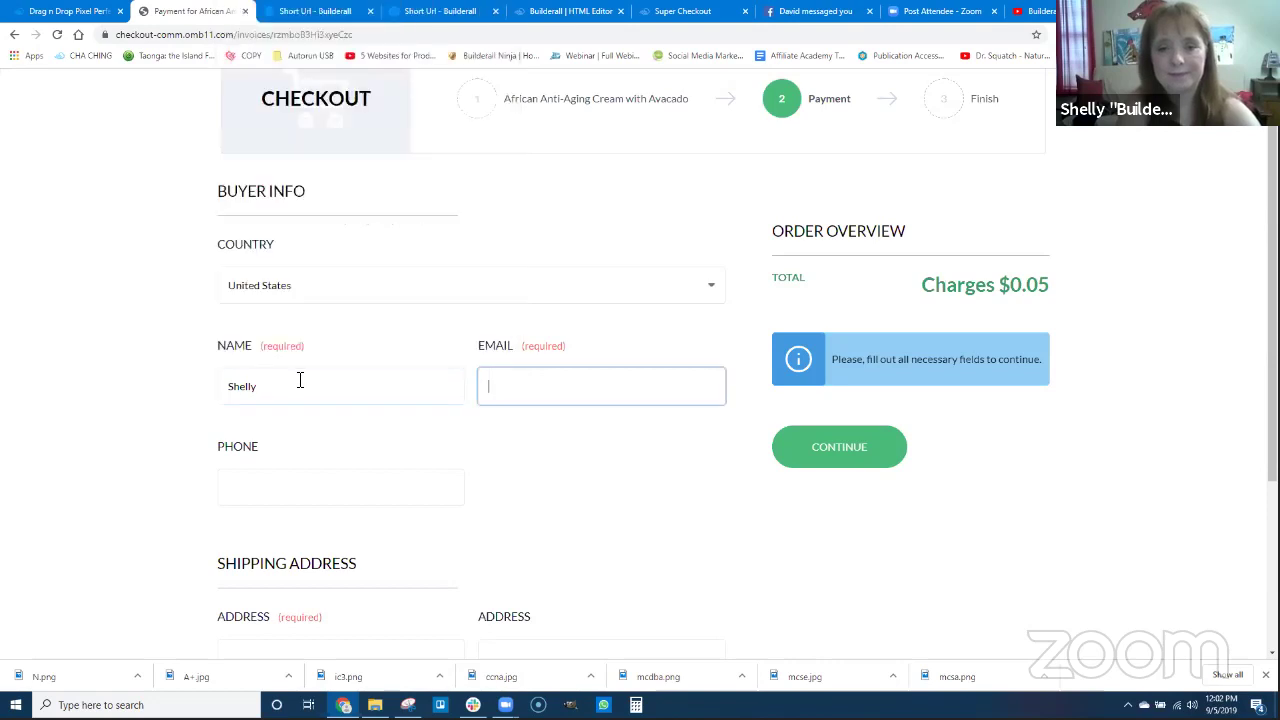
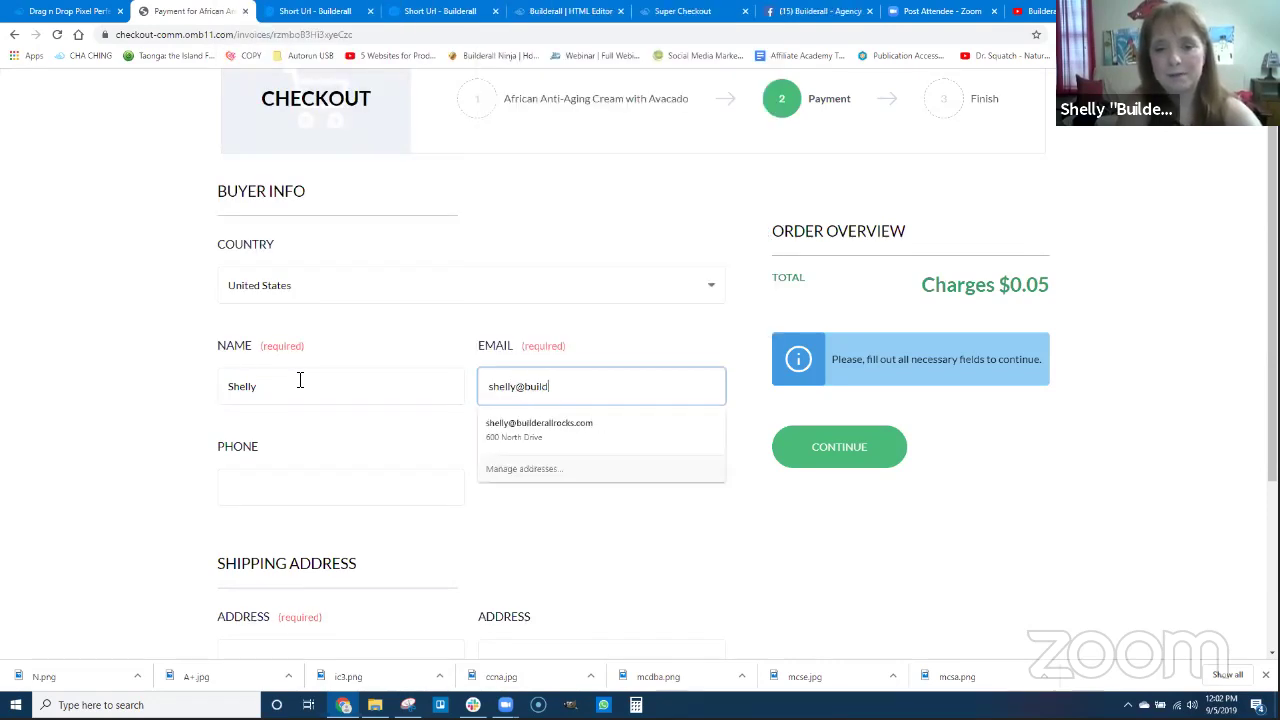
key(Tab)
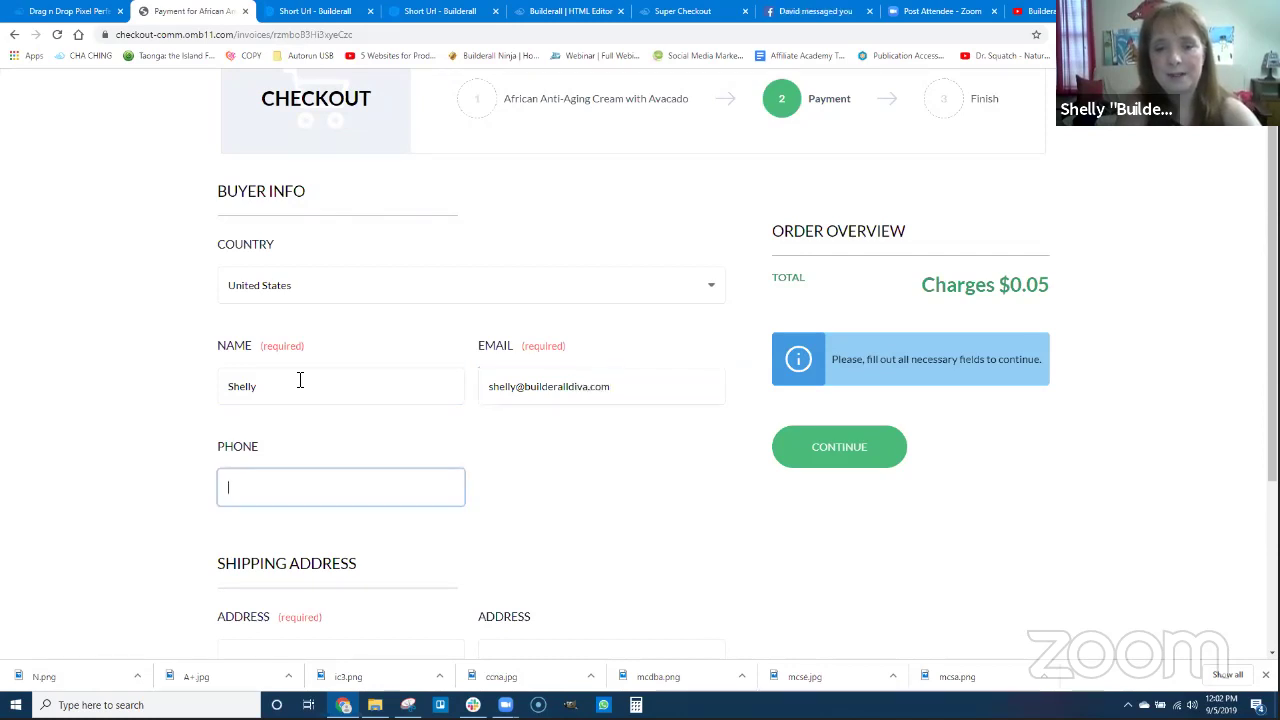
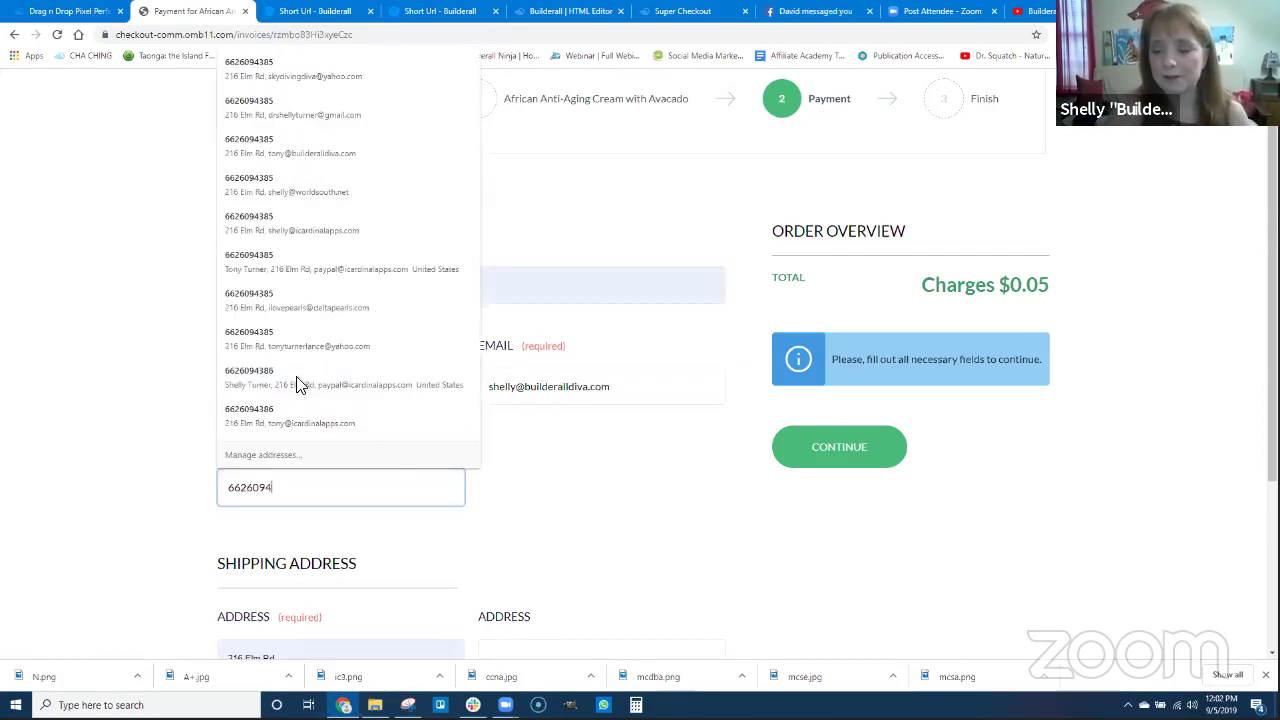
key(Tab)
Fill in the buyer's shipping street, city, state and postal code.
scroll(300, 390, down, 2)
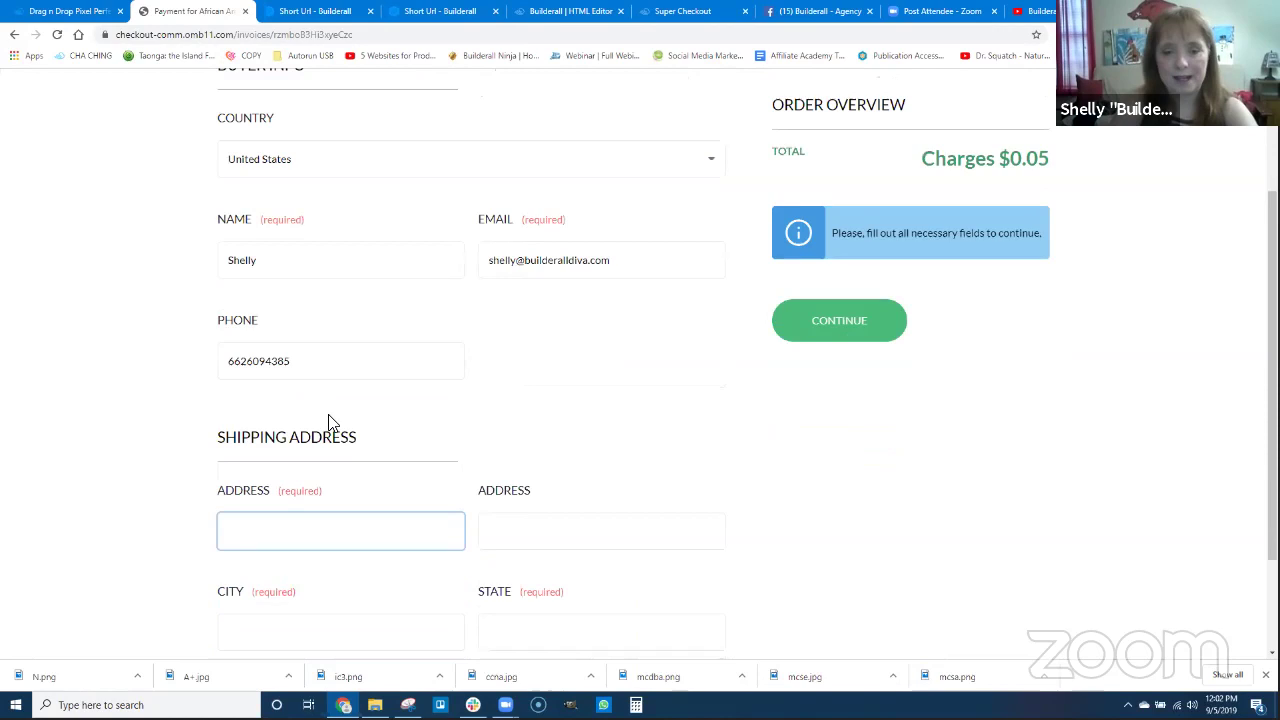
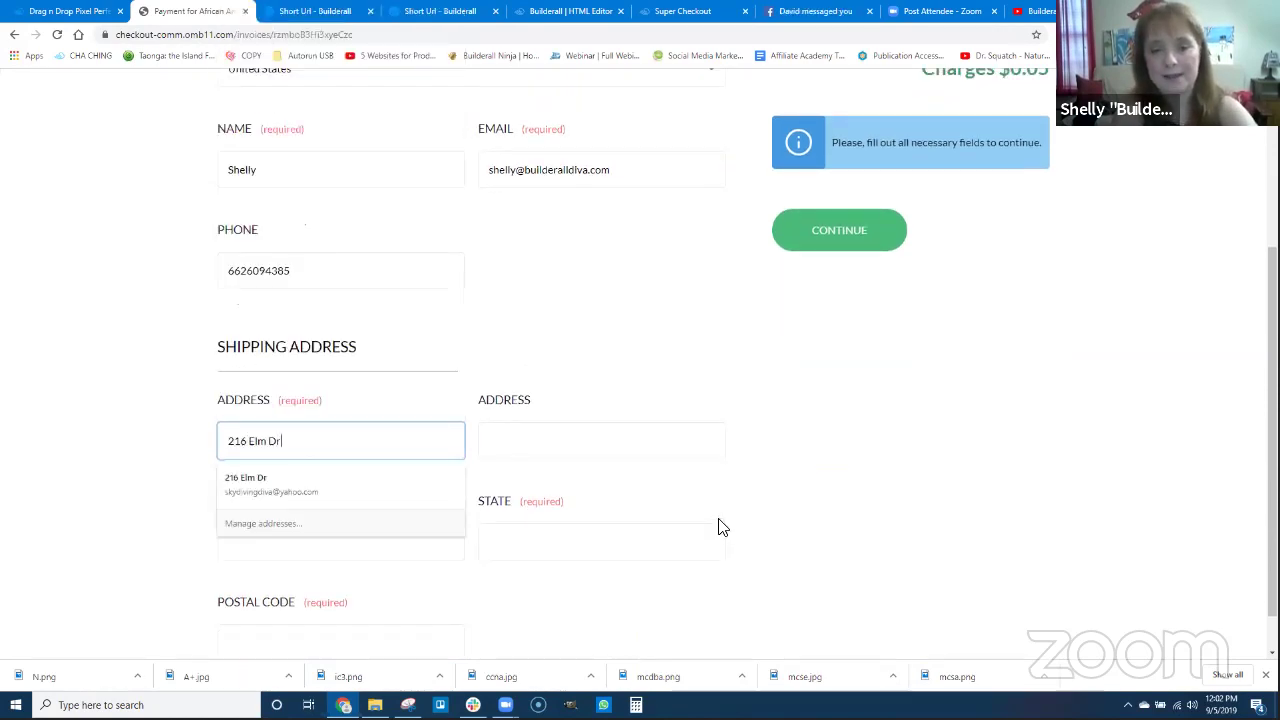
key(Tab)
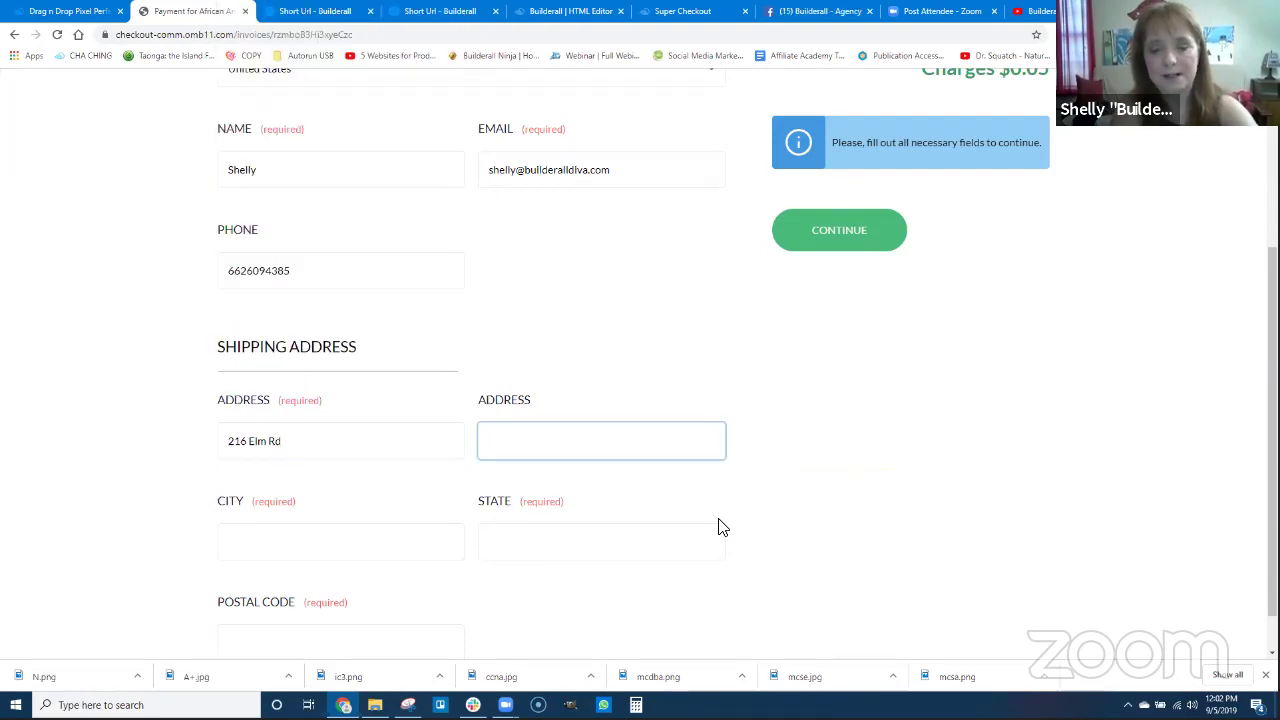
key(Tab)
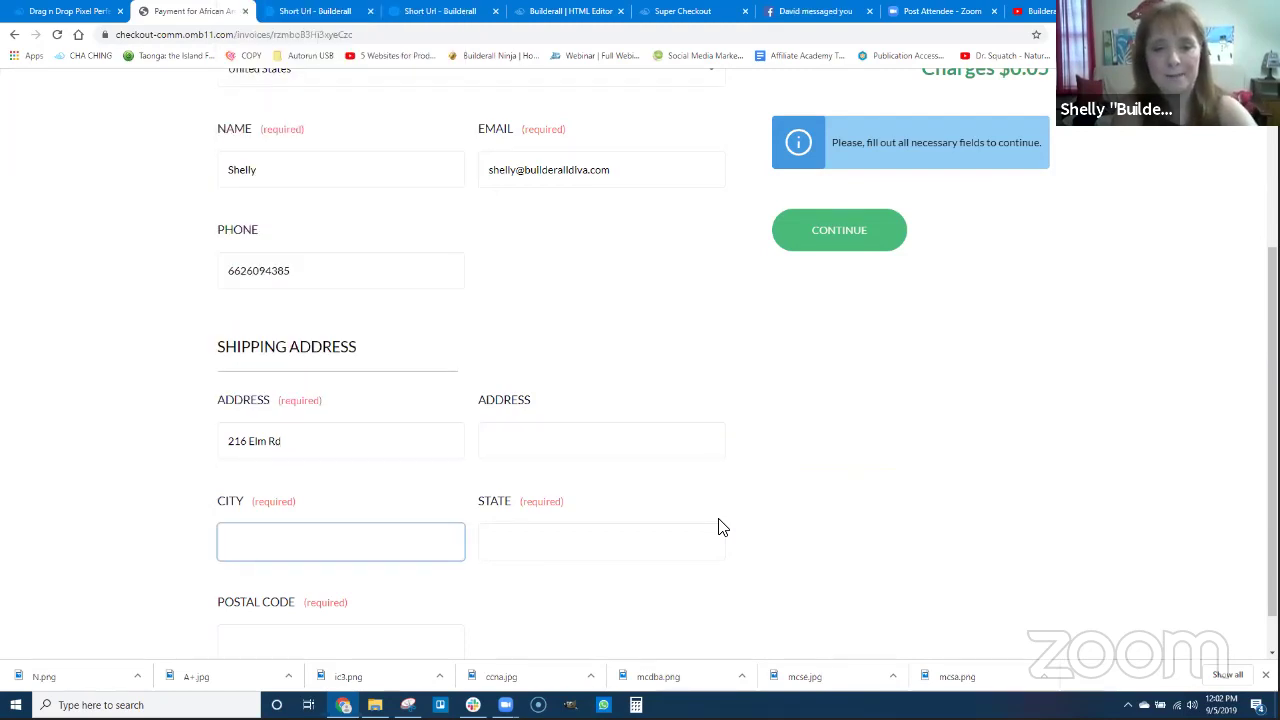
text(Bates)
key(Tab)
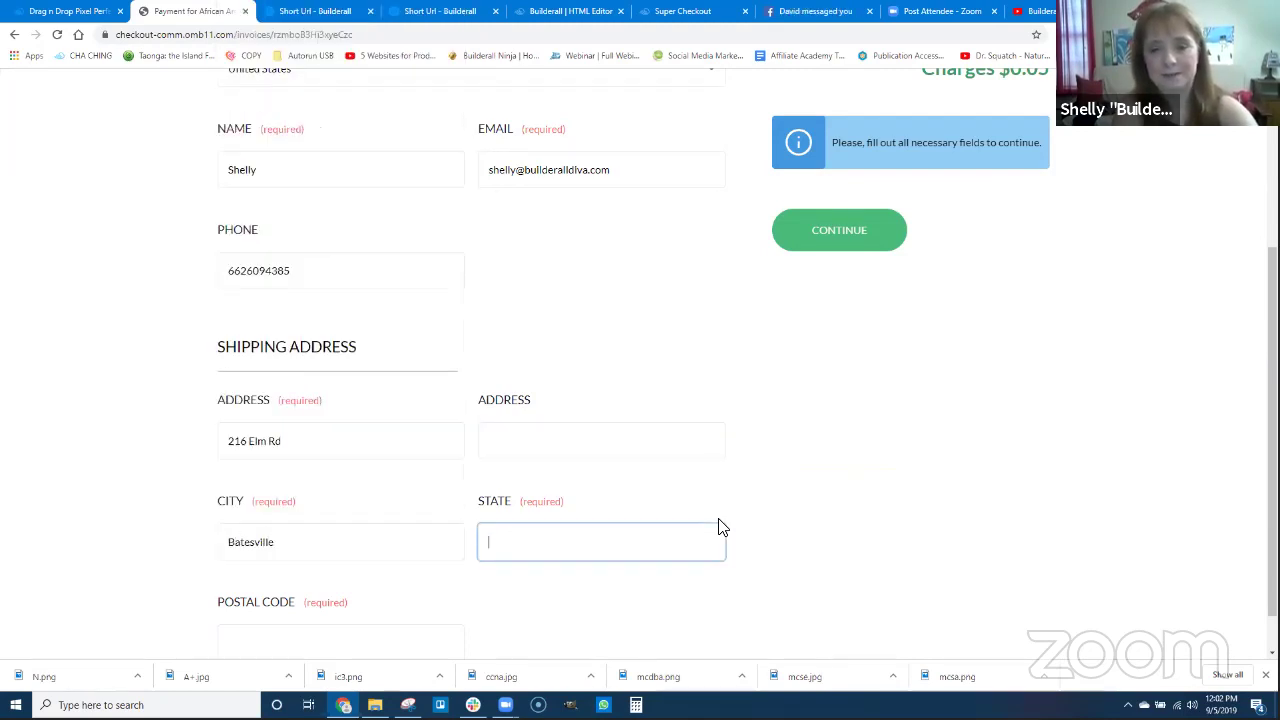
text(MS)
key(Tab)
text(3)
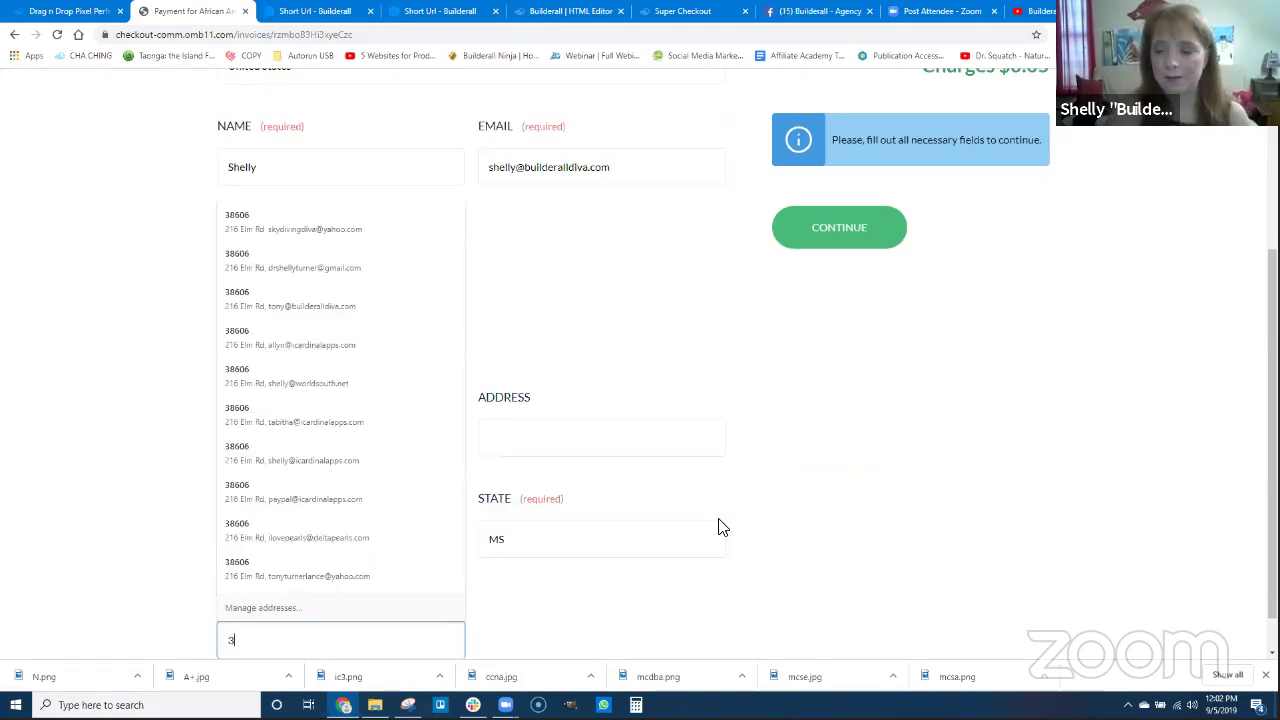
text(8606)
click(940, 491)
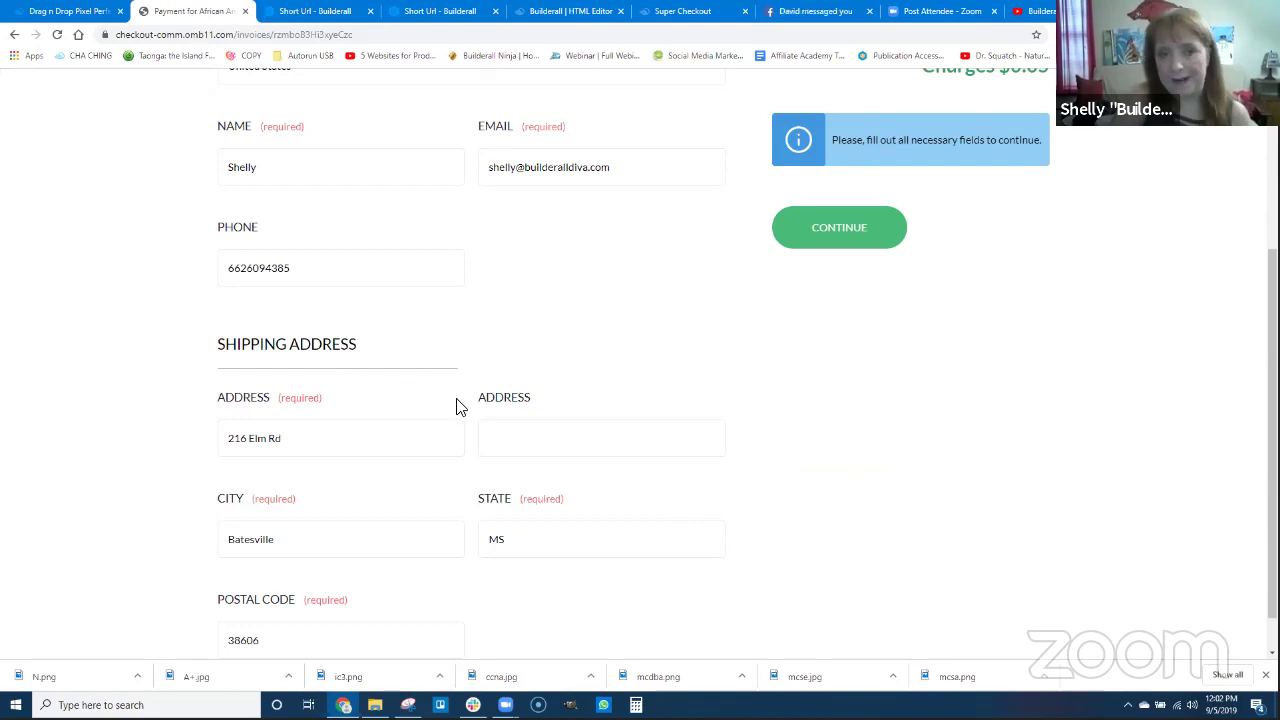
scroll(400, 380, up, 3)
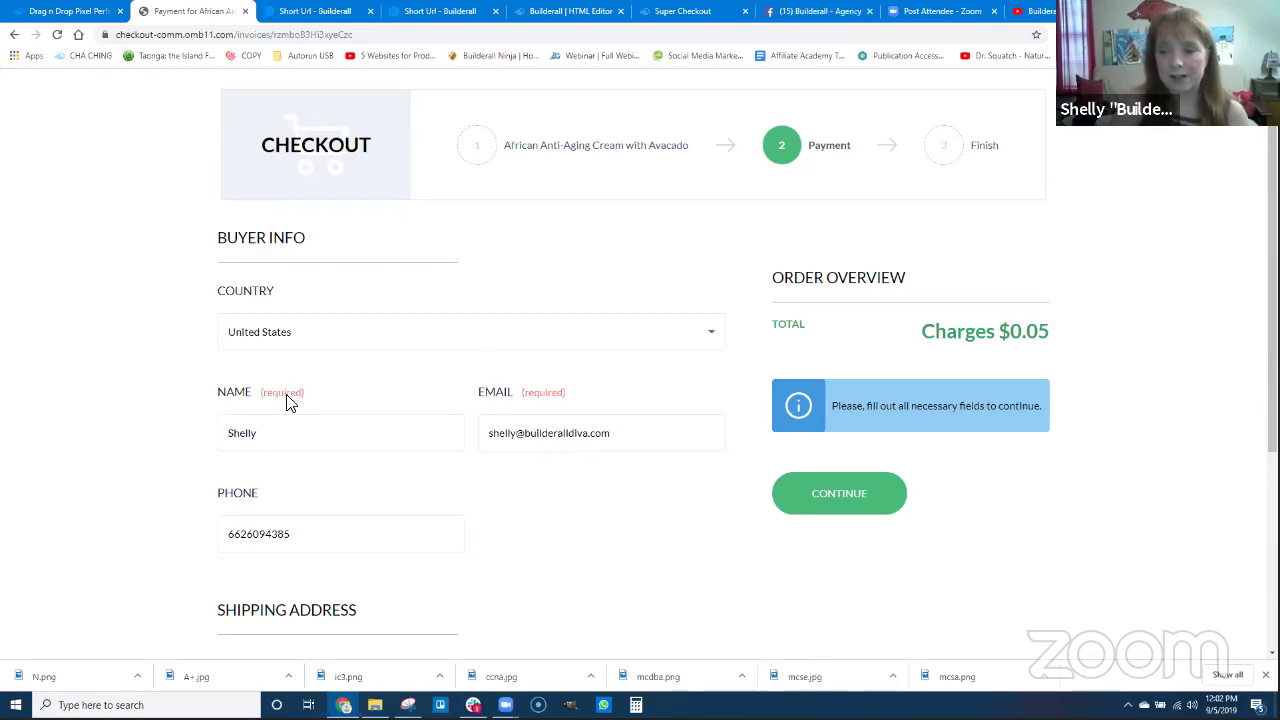
Add the buyer's surname to the Name field and dismiss the autofill suggestions.
click(287, 437)
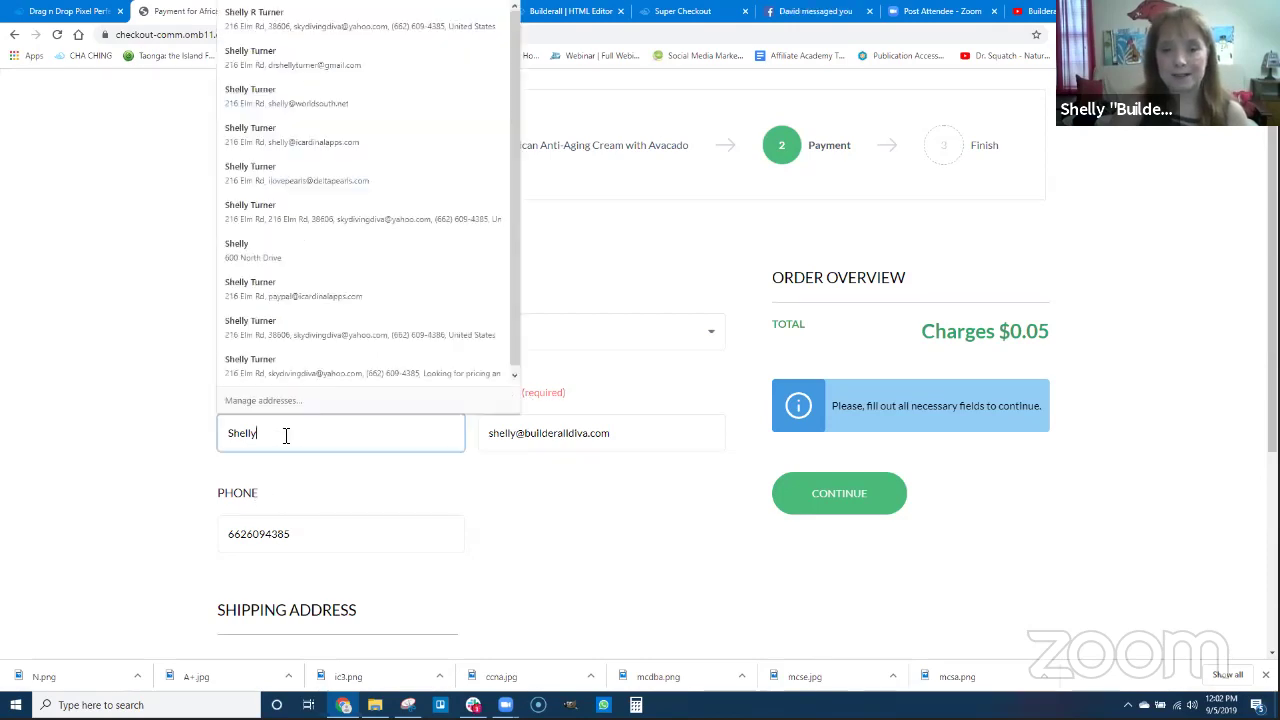
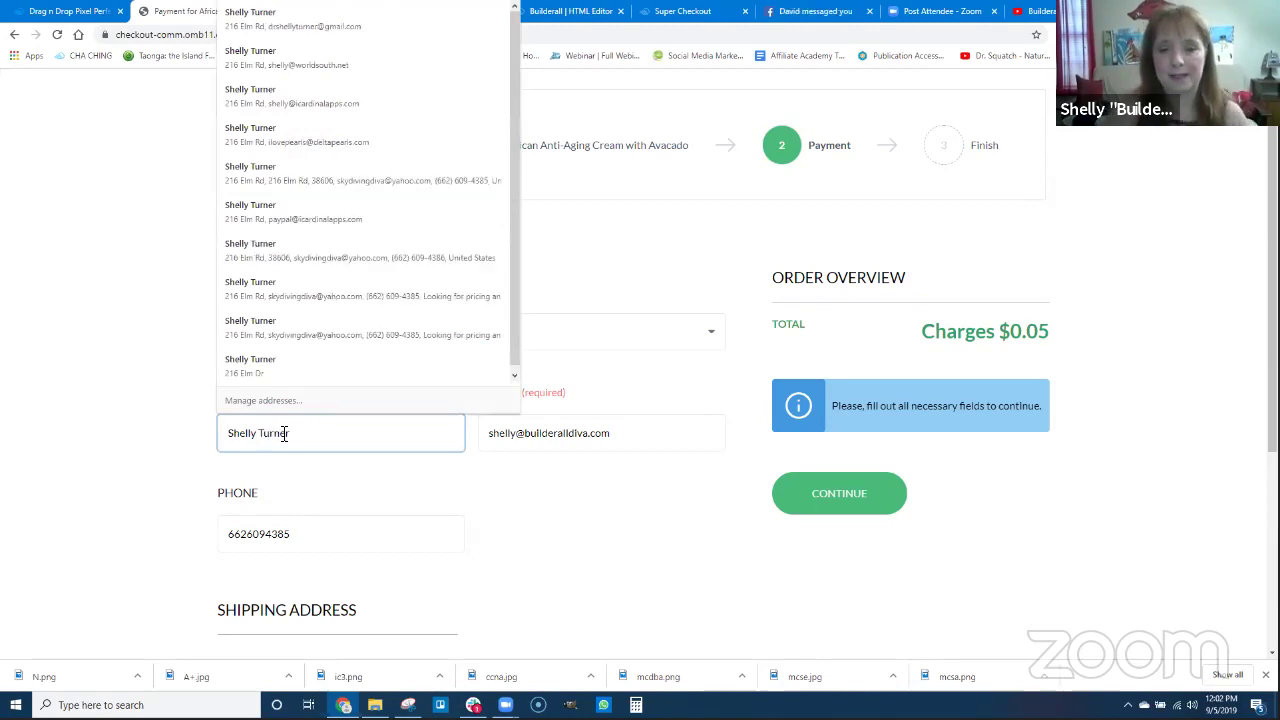
click(603, 523)
scroll(520, 480, down, 1)
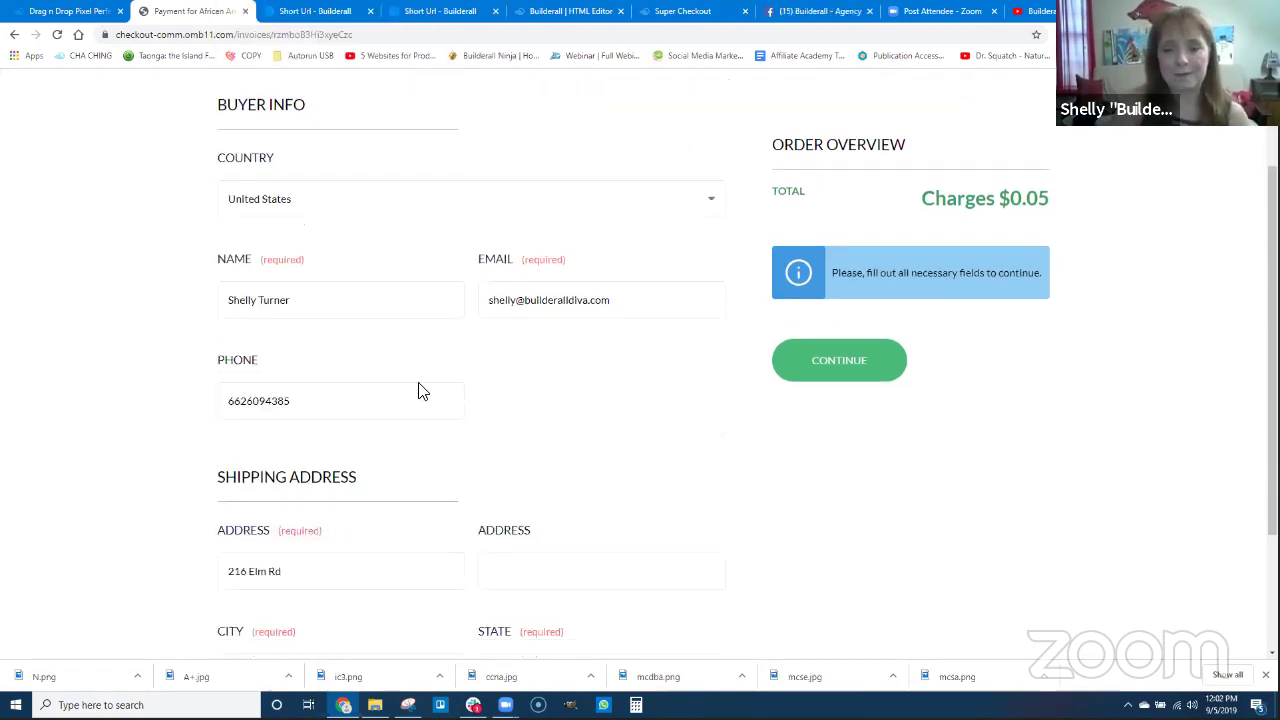
scroll(680, 531, down, 1)
scroll(728, 510, up, 1)
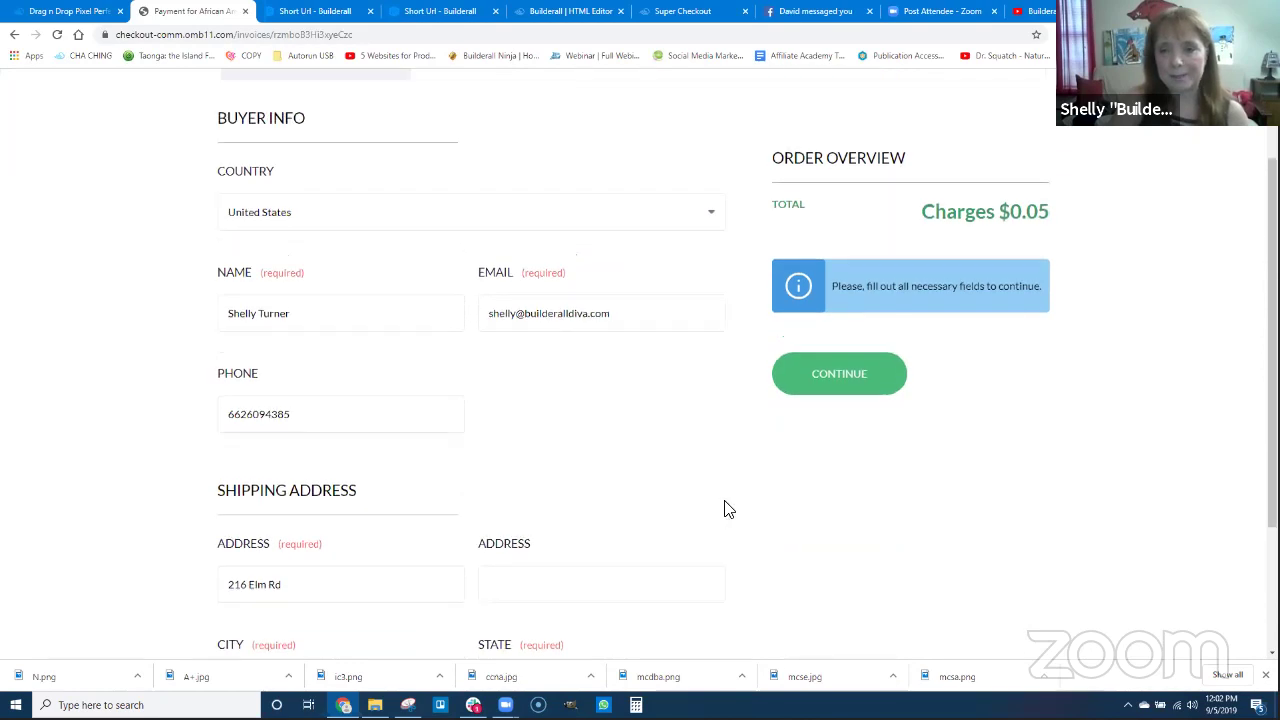
scroll(728, 510, up, 1)
Continue the checkout and try logging in to PayPal for the $0.05 charge.
click(852, 440)
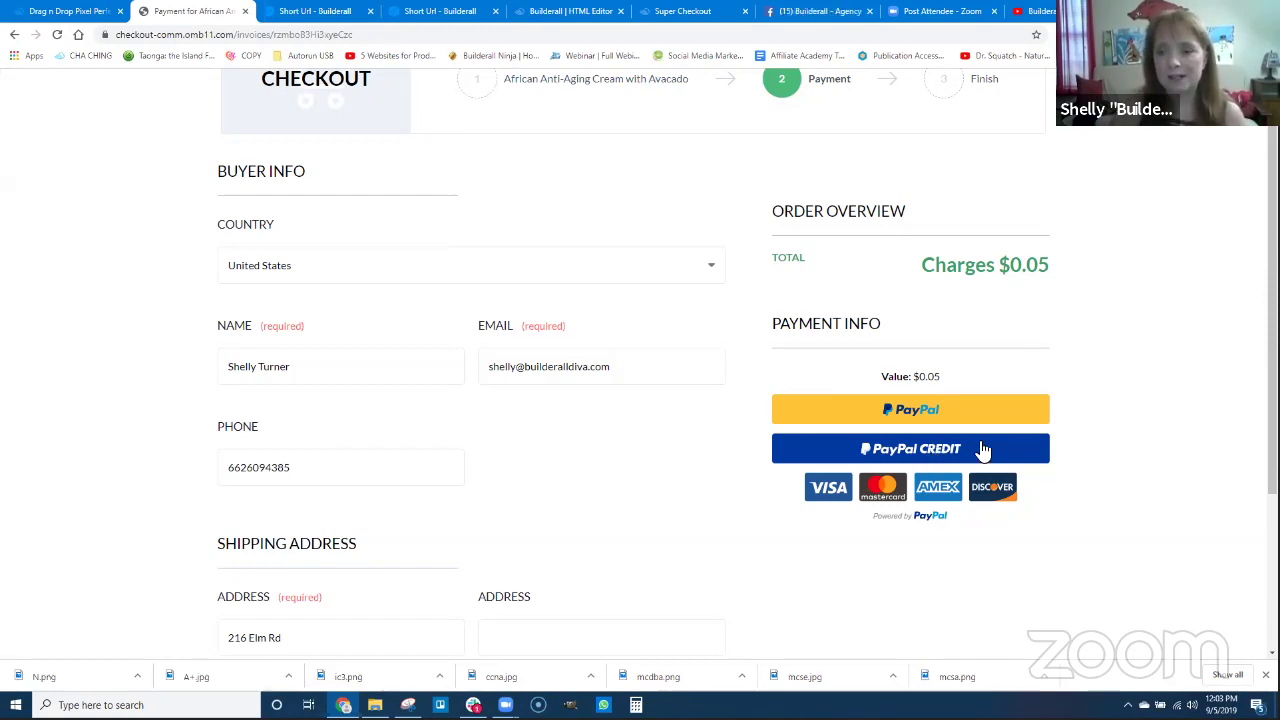
click(920, 410)
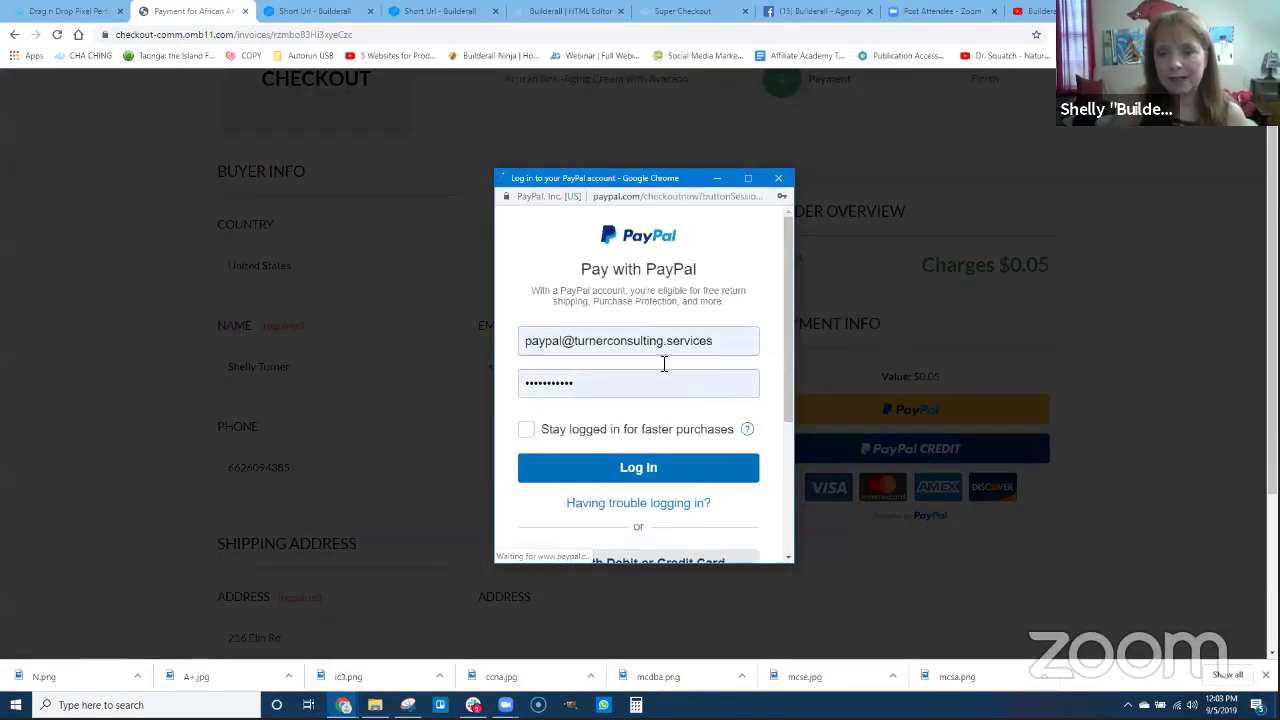
click(676, 463)
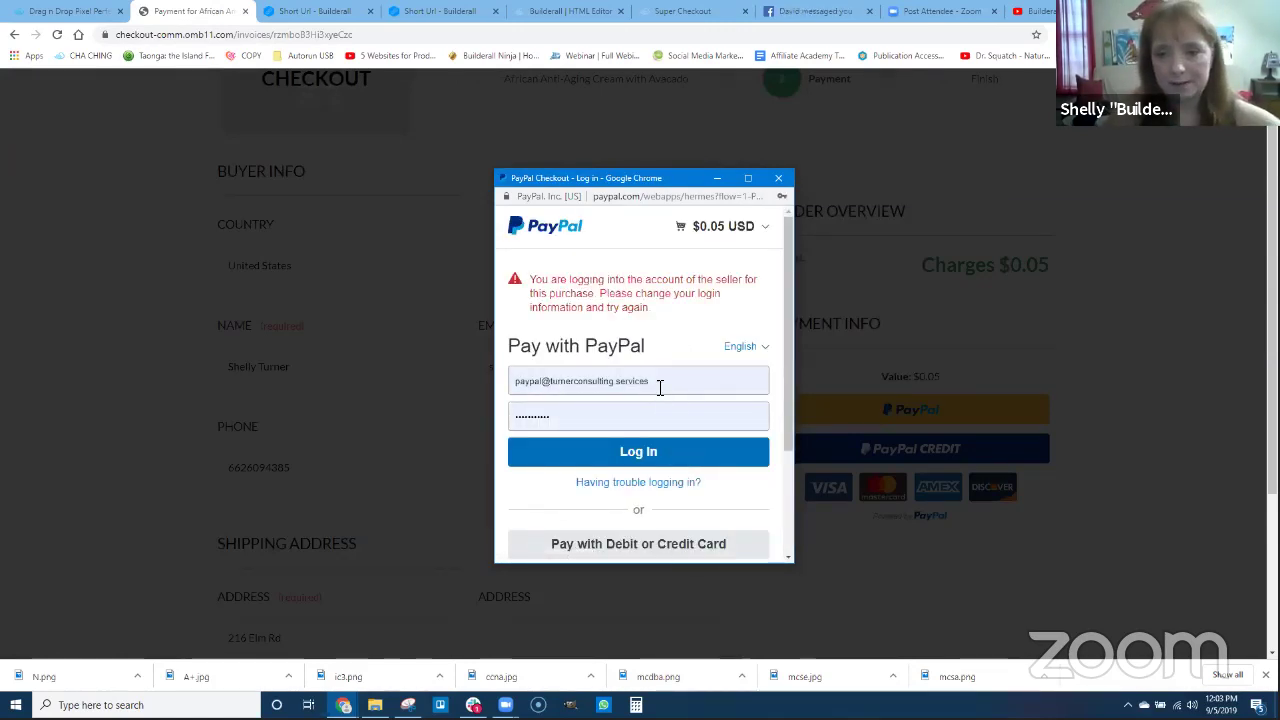
Replace the seller's e-mail domain in the PayPal login field with the buyer account's domain.
click(522, 379)
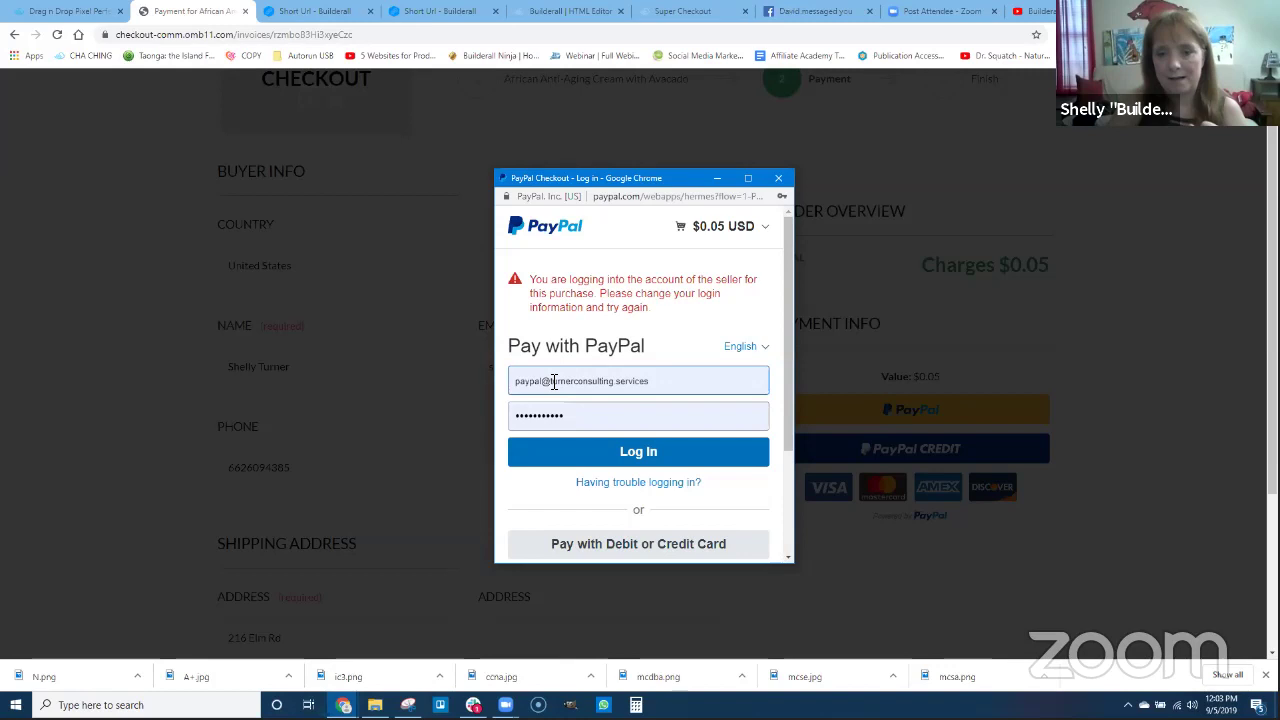
click(643, 410)
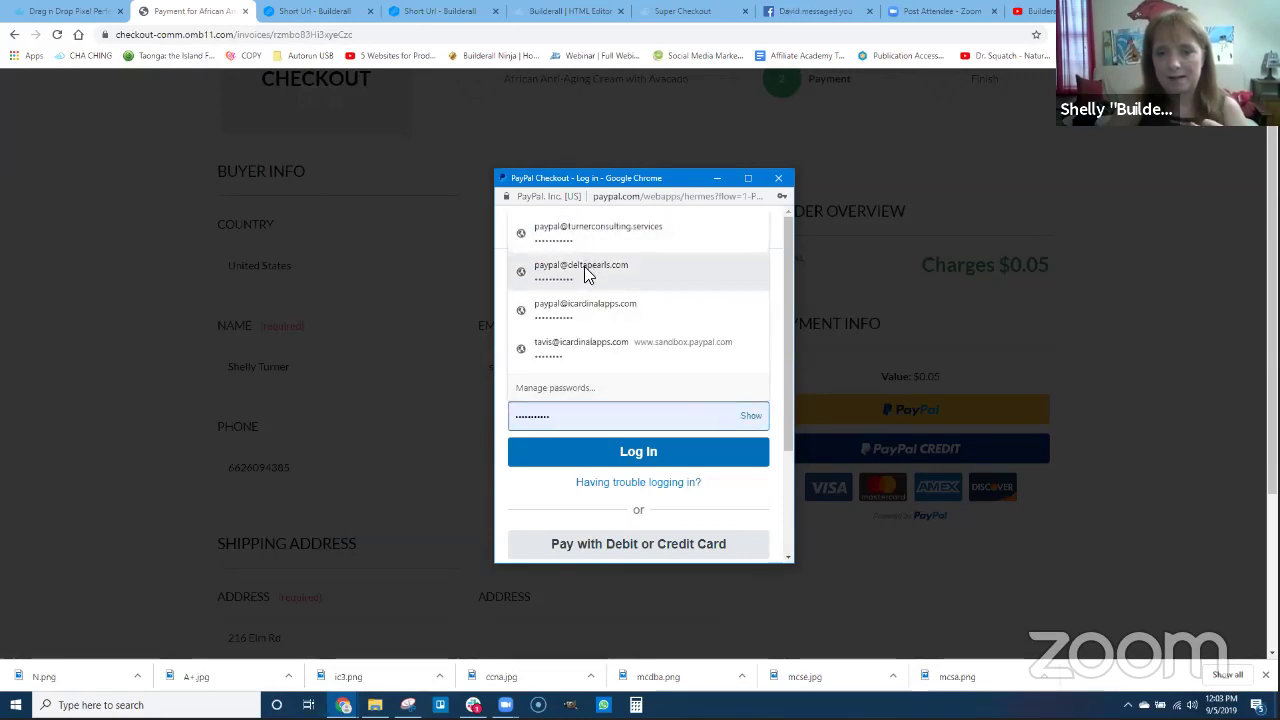
click(615, 420)
click(700, 378)
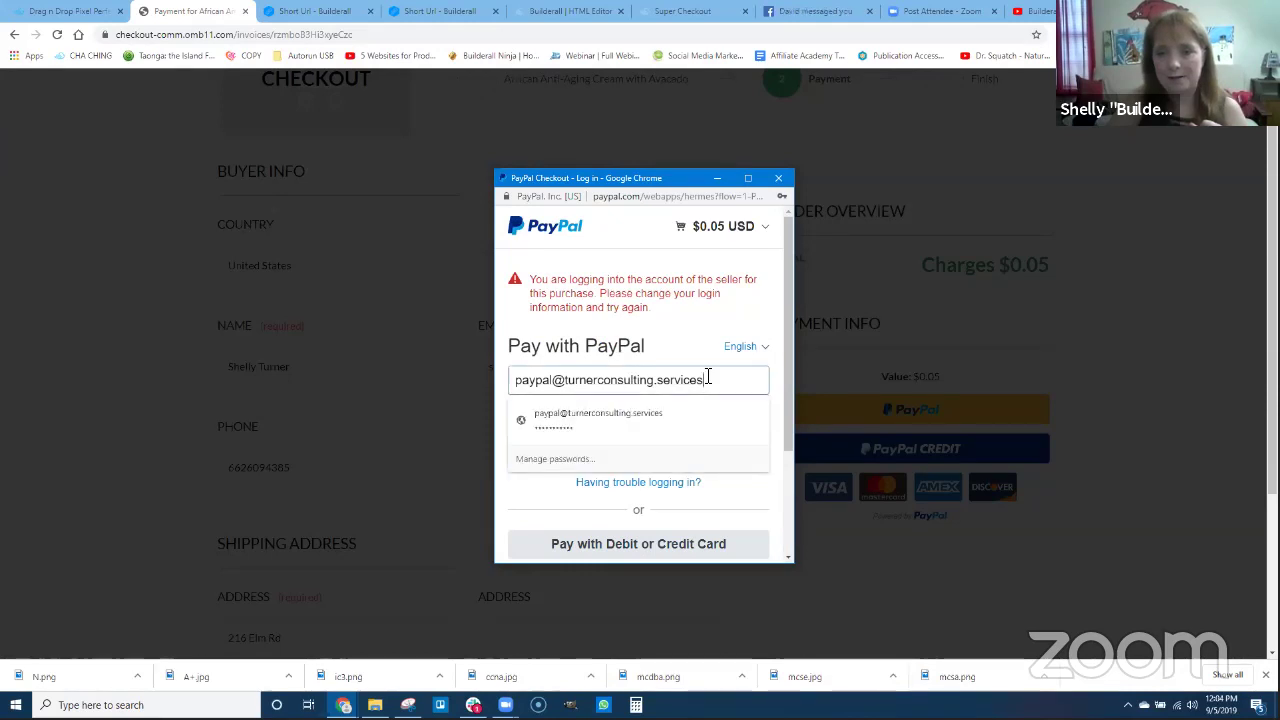
double_click(696, 379)
click(648, 378)
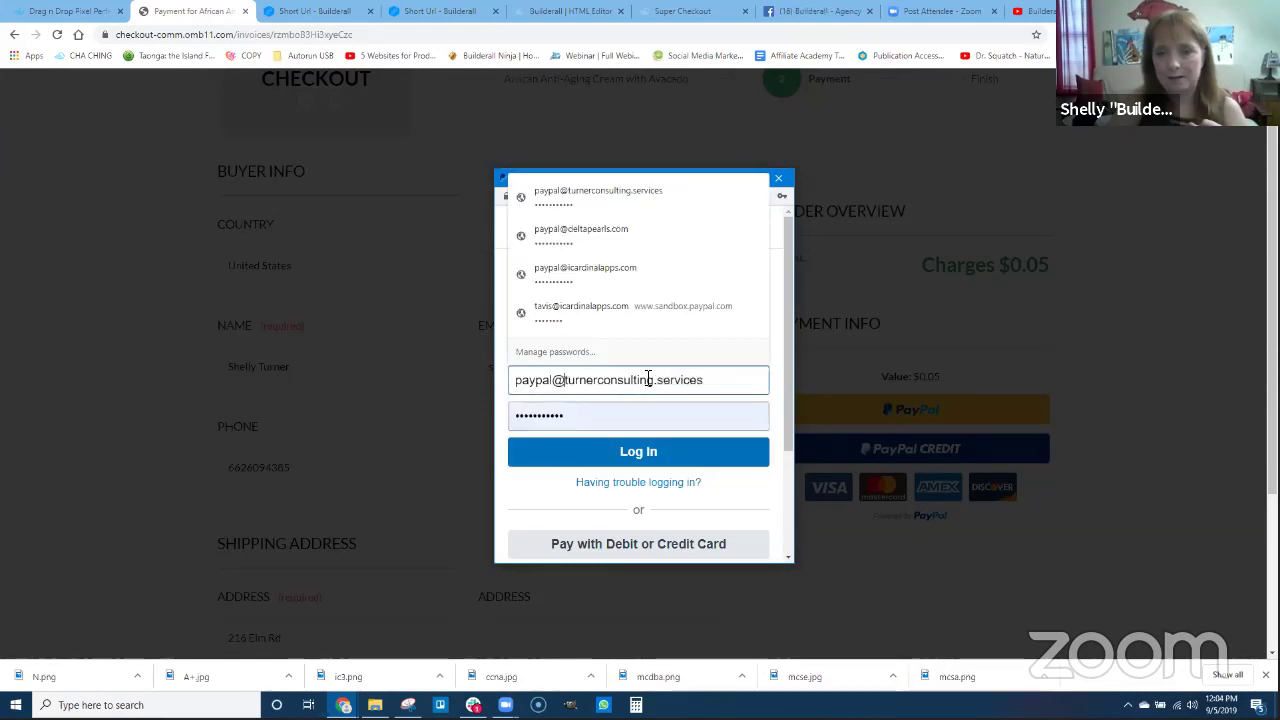
key(BackSpace)
key(BackSpace)
key(BackSpace)
key(BackSpace)
key(BackSpace)
key(BackSpace)
key(BackSpace)
key(BackSpace)
key(BackSpace)
key(BackSpace)
key(BackSpace)
key(BackSpace)
key(BackSpace)
key(BackSpace)
key(BackSpace)
key(BackSpace)
key(BackSpace)
key(BackSpace)
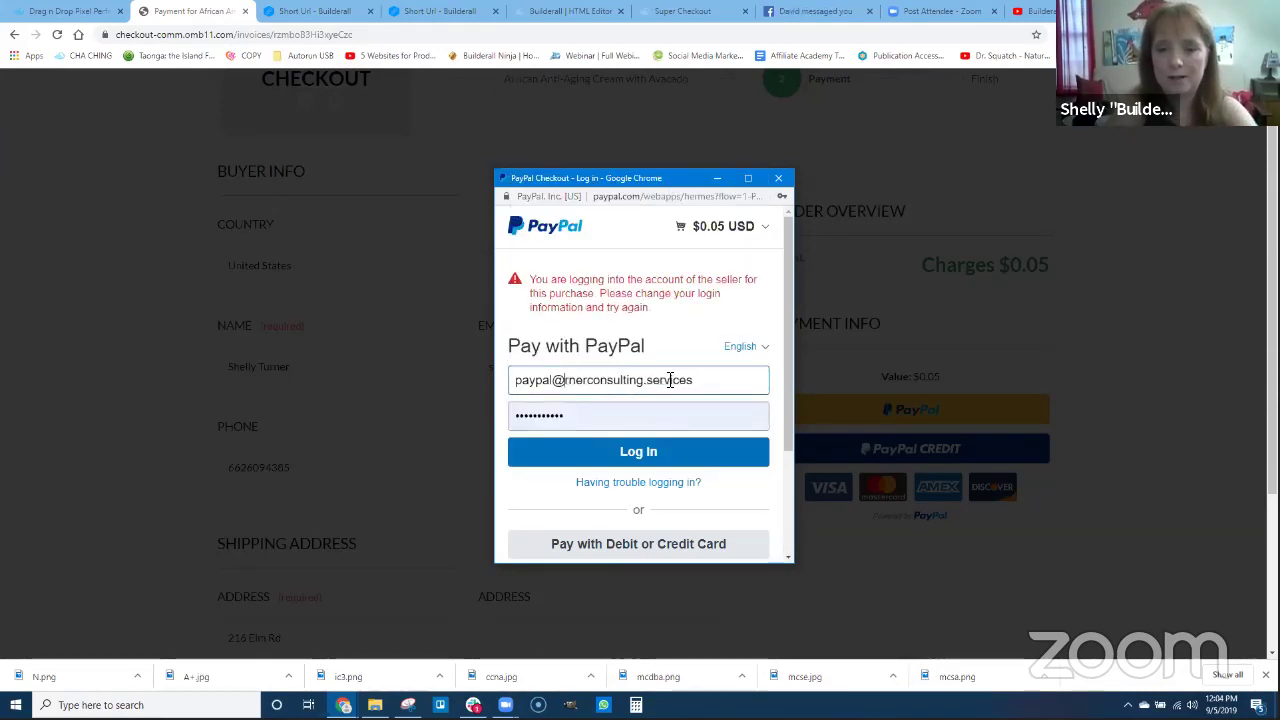
key(Delete)
key(Delete)
key(Delete)
key(Delete)
key(Delete)
key(Delete)
key(Delete)
text(deltaperal)
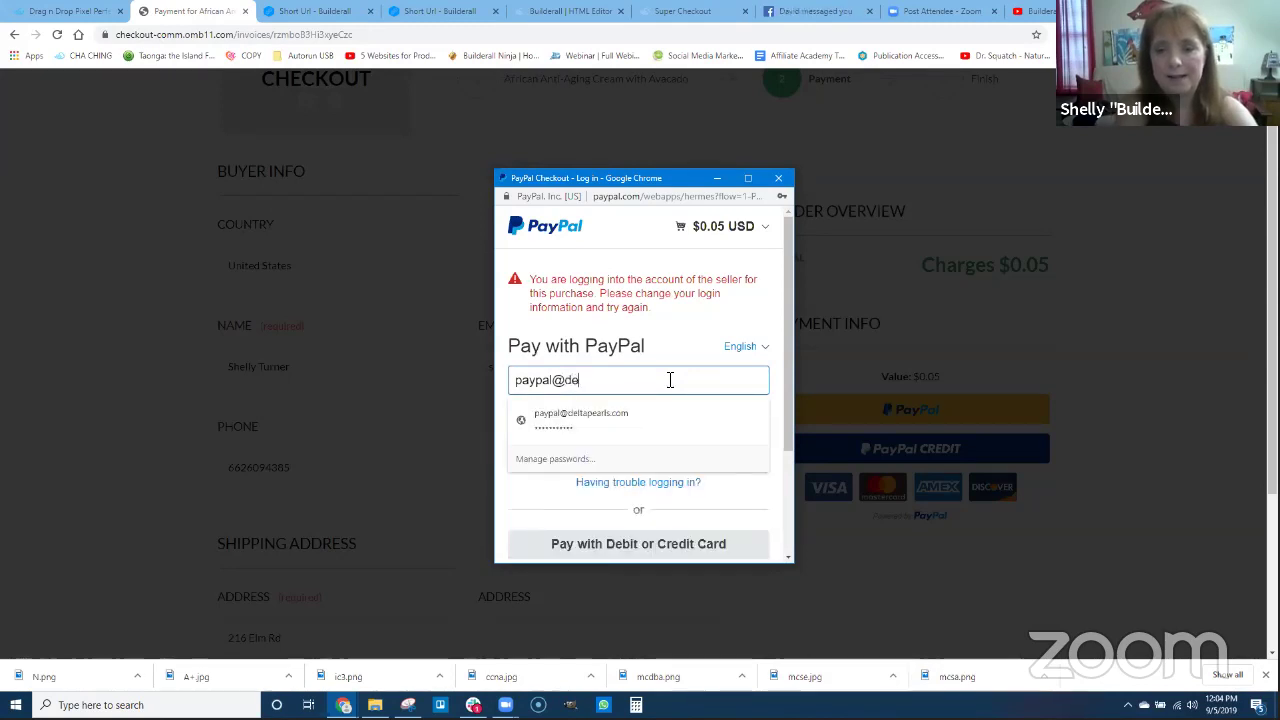
key(BackSpace)
key(BackSpace)
text(arls.com)
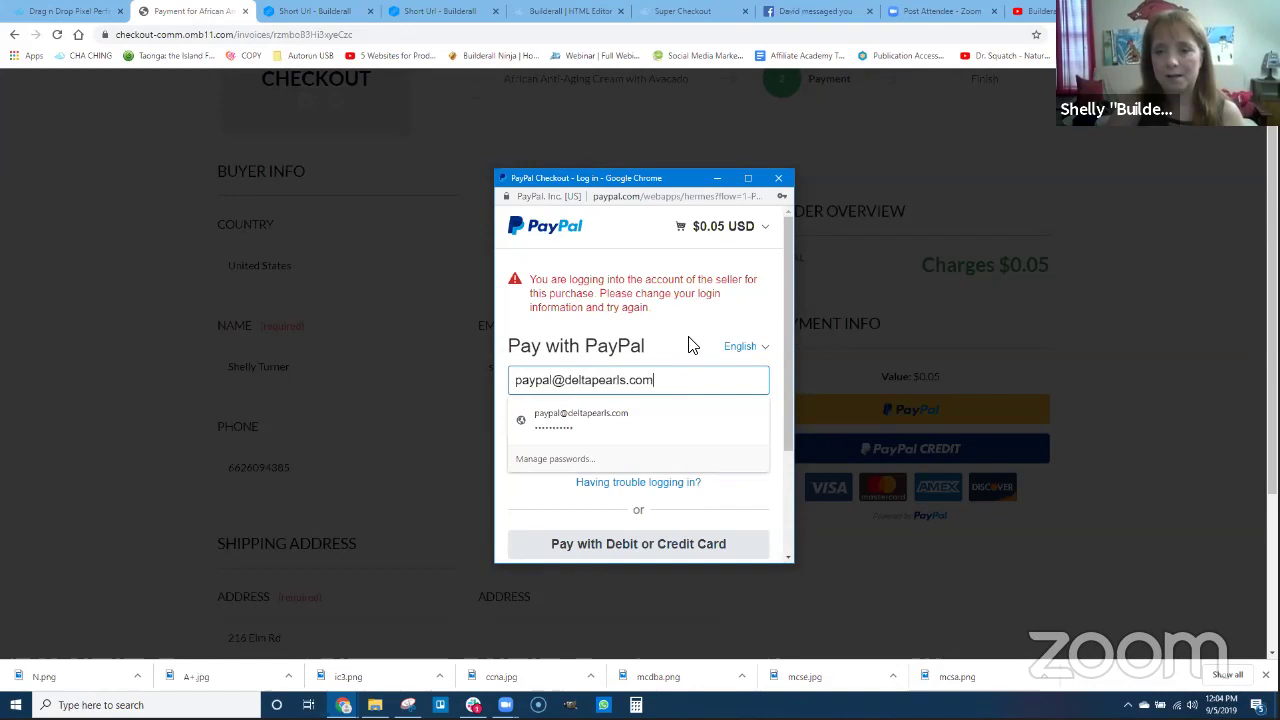
Log in to PayPal as the buyer and review the shipping and payment details.
click(640, 455)
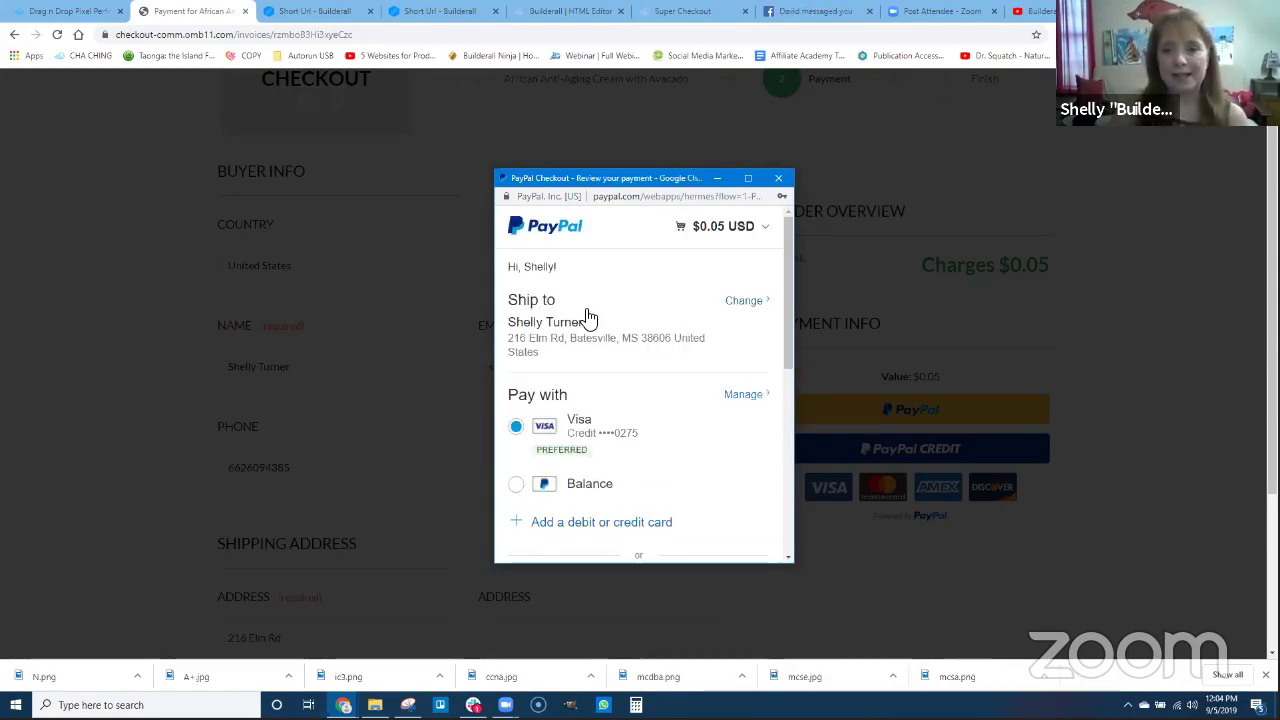
scroll(615, 447, down, 2)
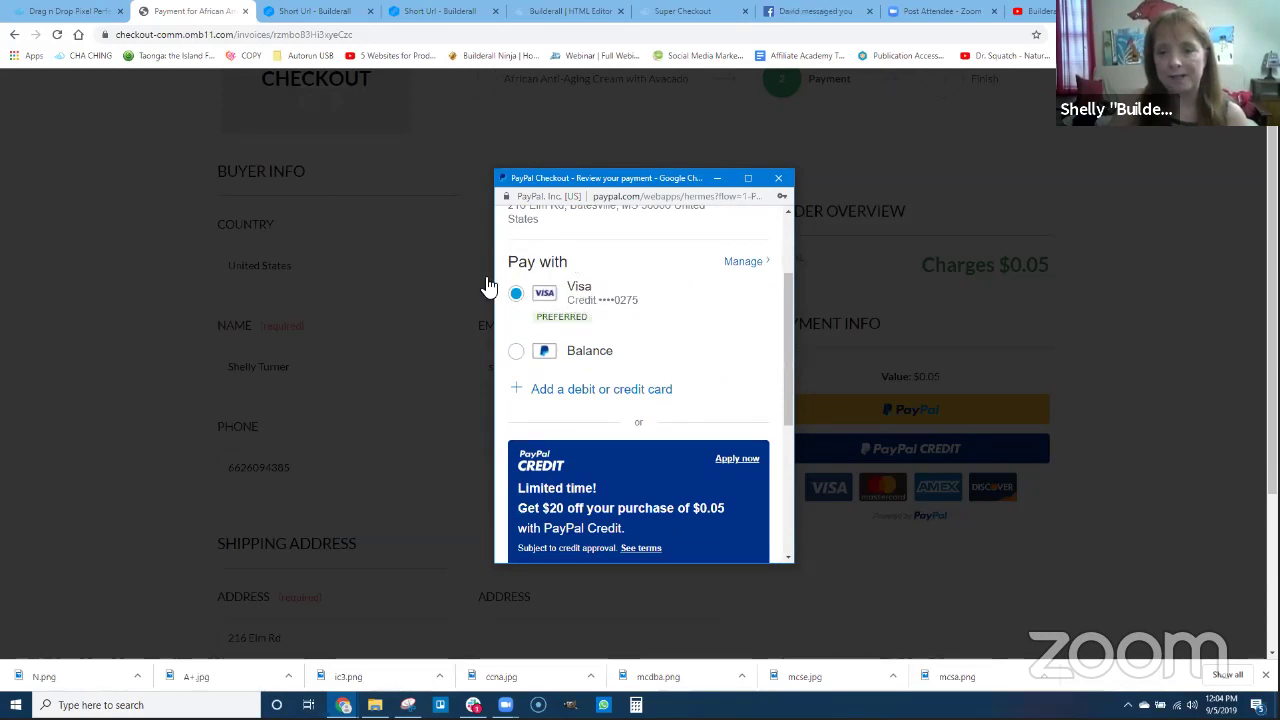
scroll(631, 349, up, 1)
scroll(657, 468, down, 5)
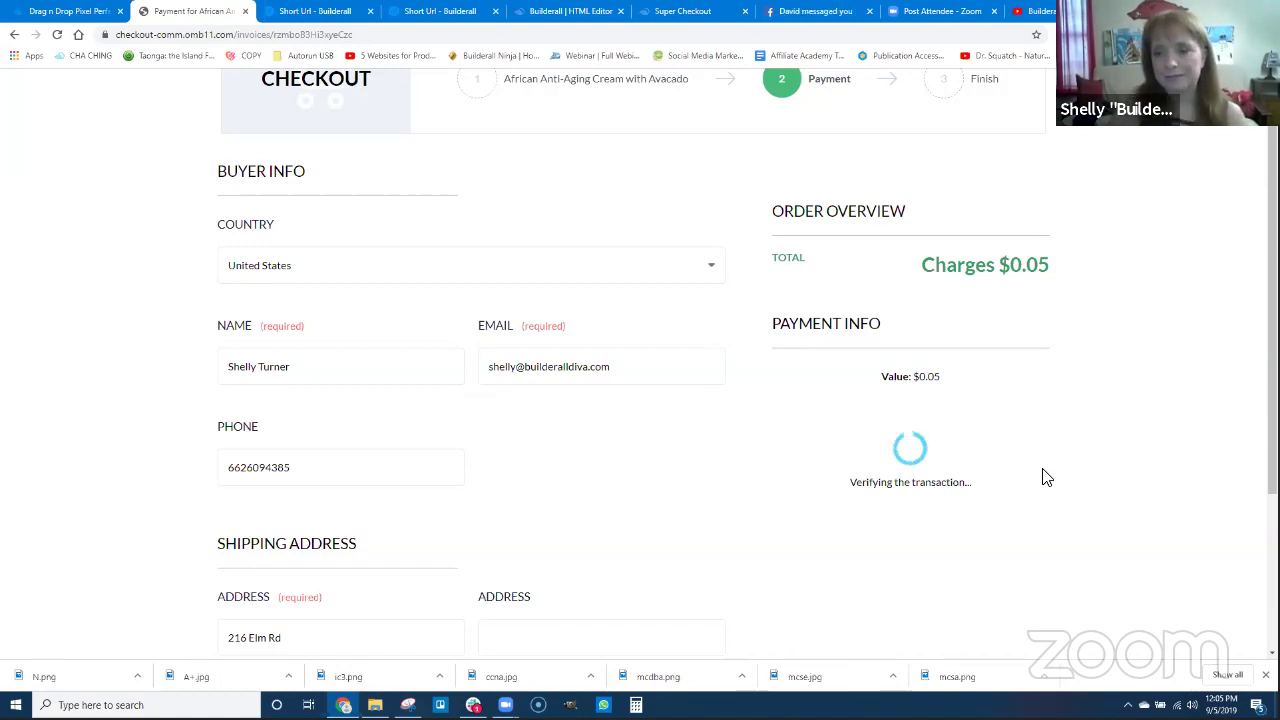
Reload the stalled verification page, then open ACCESS YOUR PRODUCT from the Thank You page.
scroll(1270, 420, down, 1)
scroll(1270, 420, down, 1)
scroll(1270, 420, up, 1)
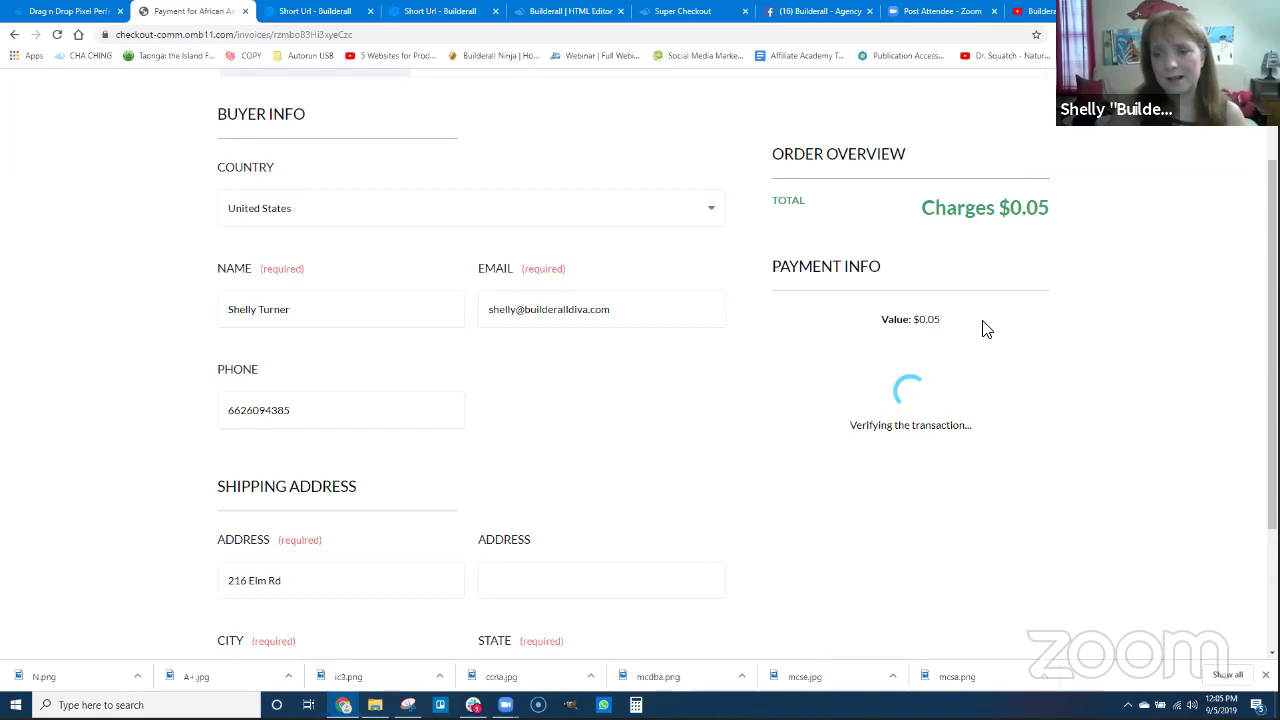
click(57, 35)
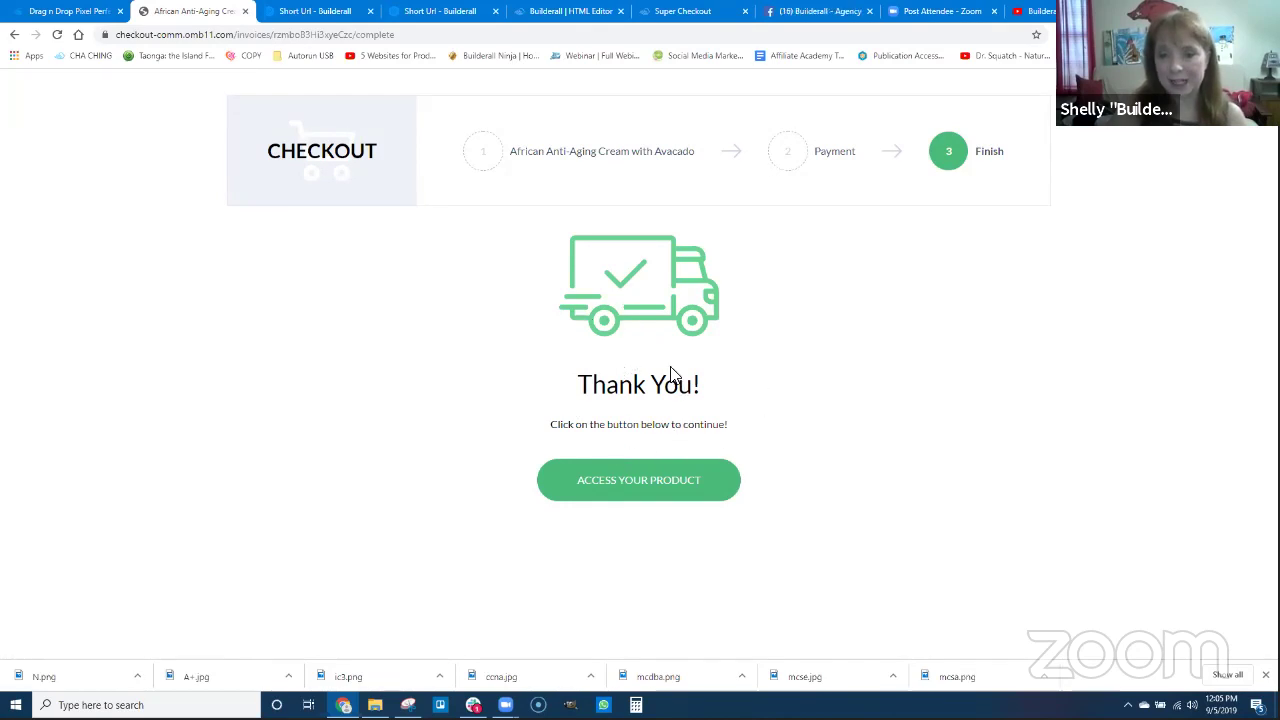
click(637, 481)
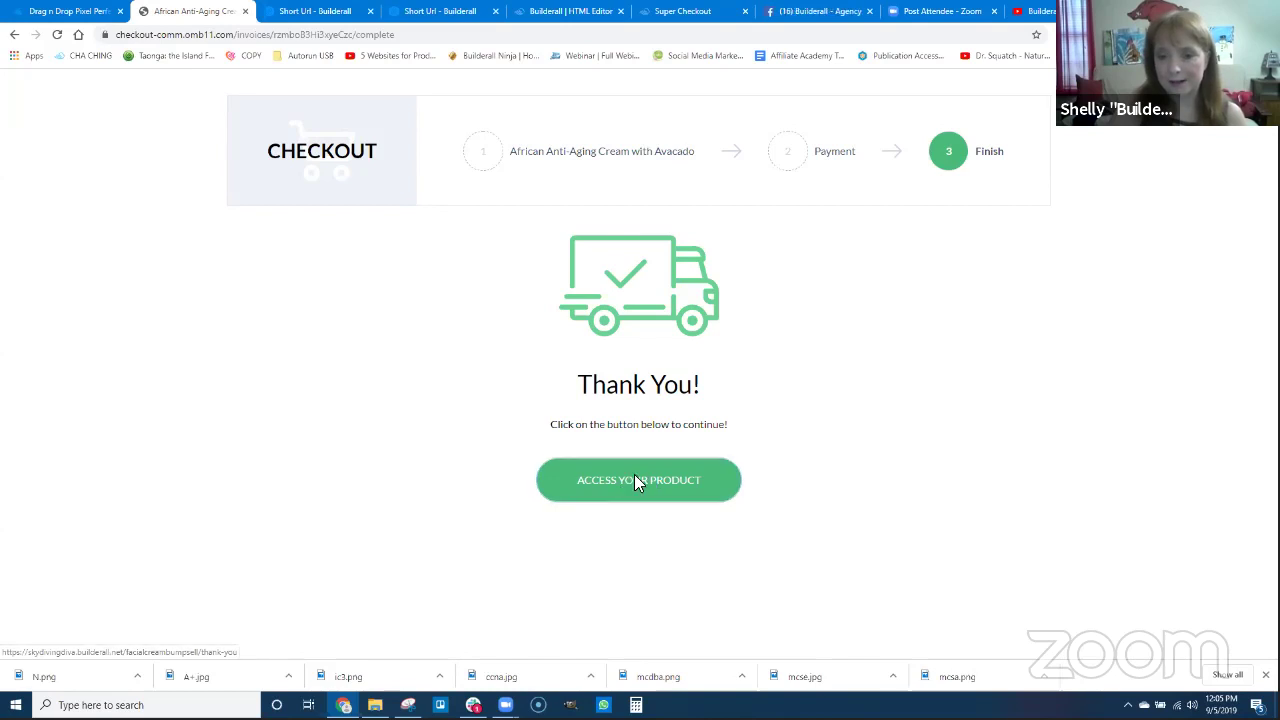